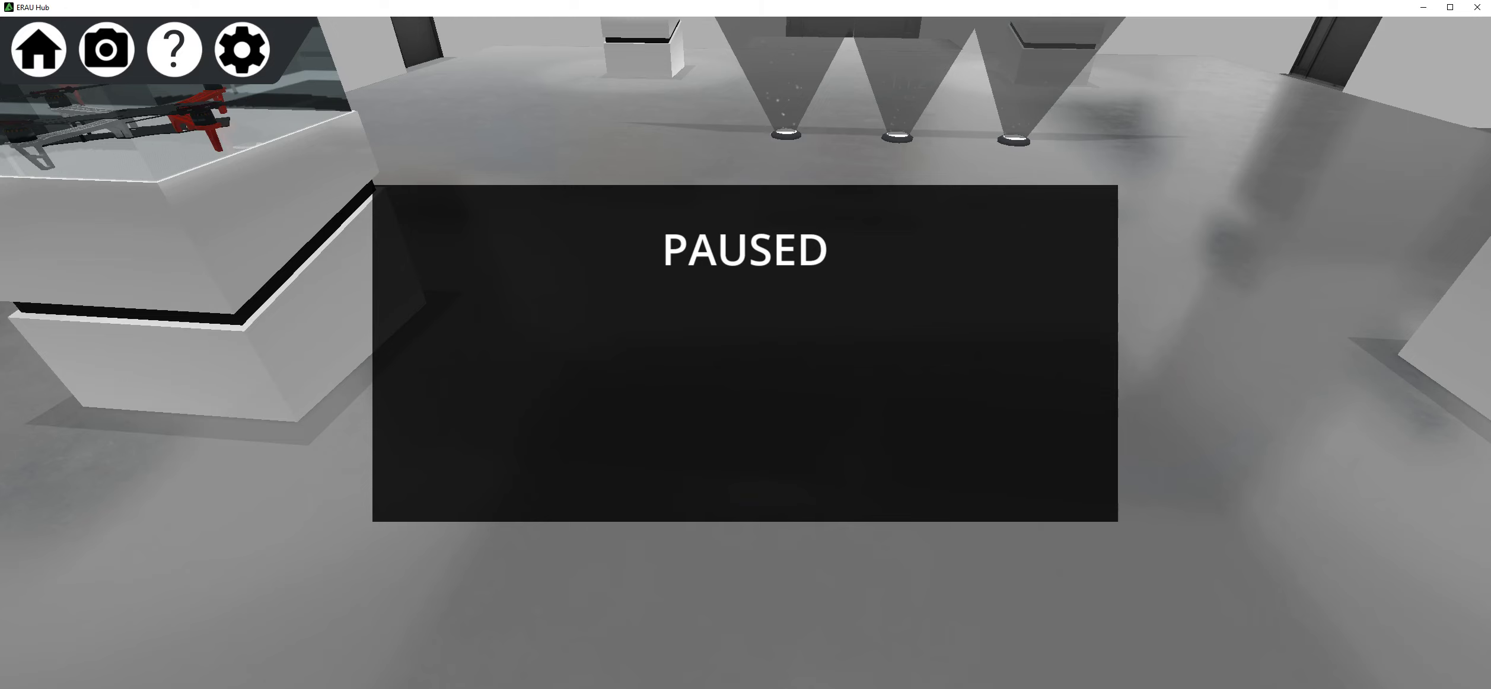
Bring Firefox forward and rerun the Google search for 'erau virtual hub'
{"action": "left_click", "coordinate": [324, 682]}
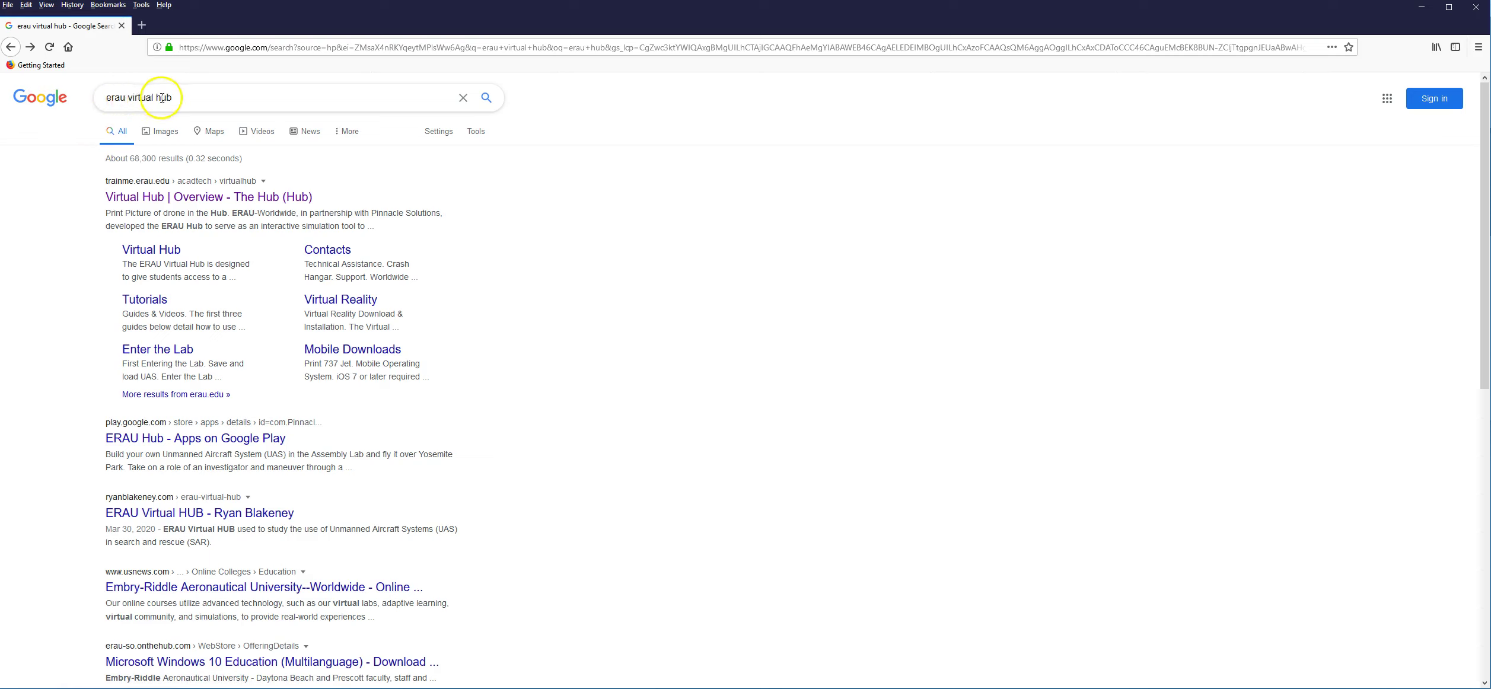
{"action": "left_click", "coordinate": [193, 99]}
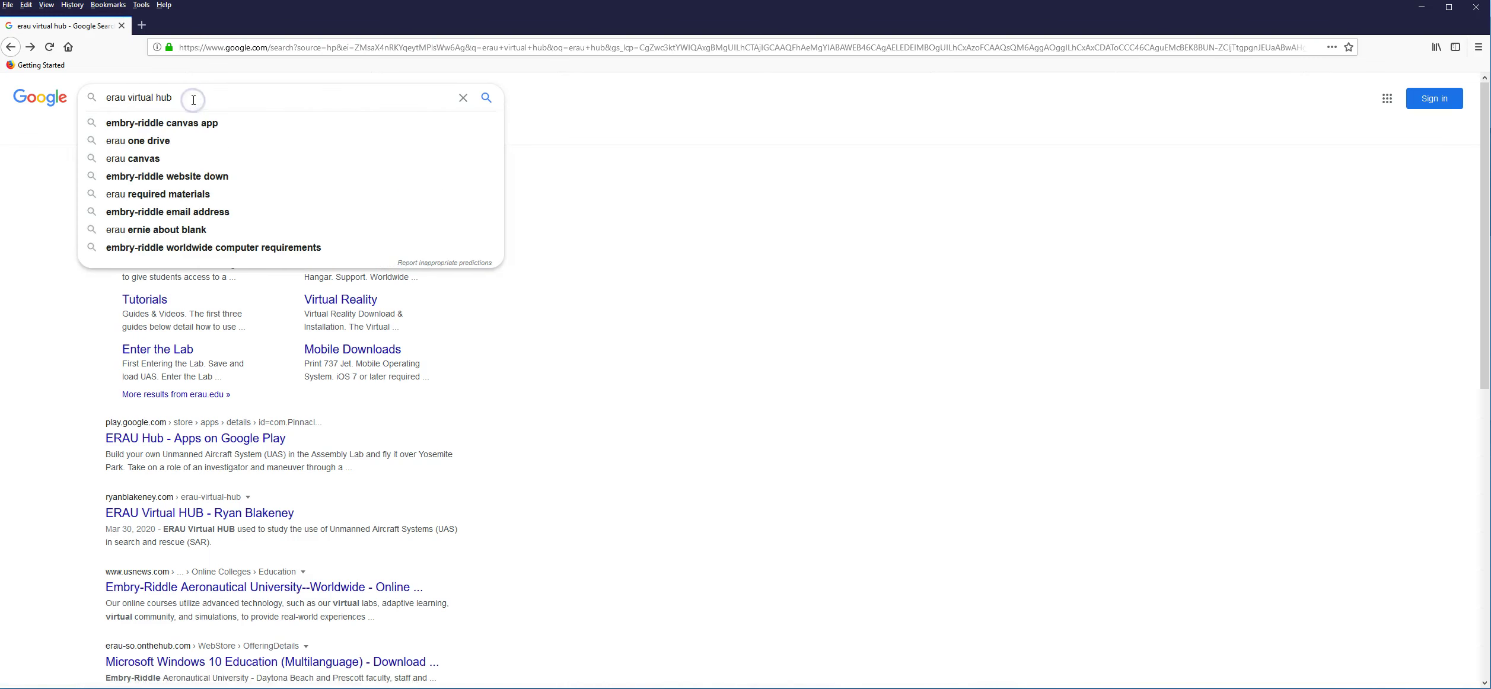
{"action": "key", "text": "Return"}
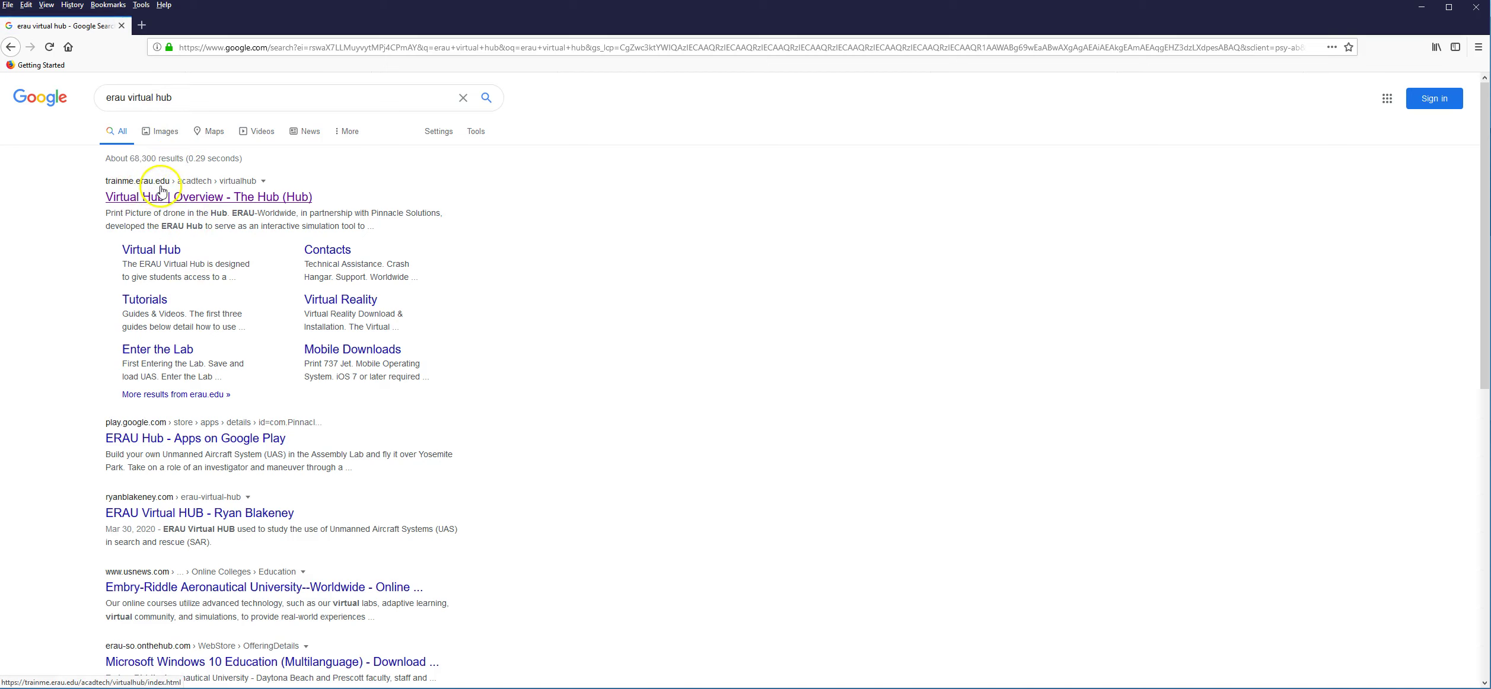
Open the Virtual Hub Overview result, check the Downloads menu, and reach Desktop Download & Installation
{"action": "left_click", "coordinate": [148, 204]}
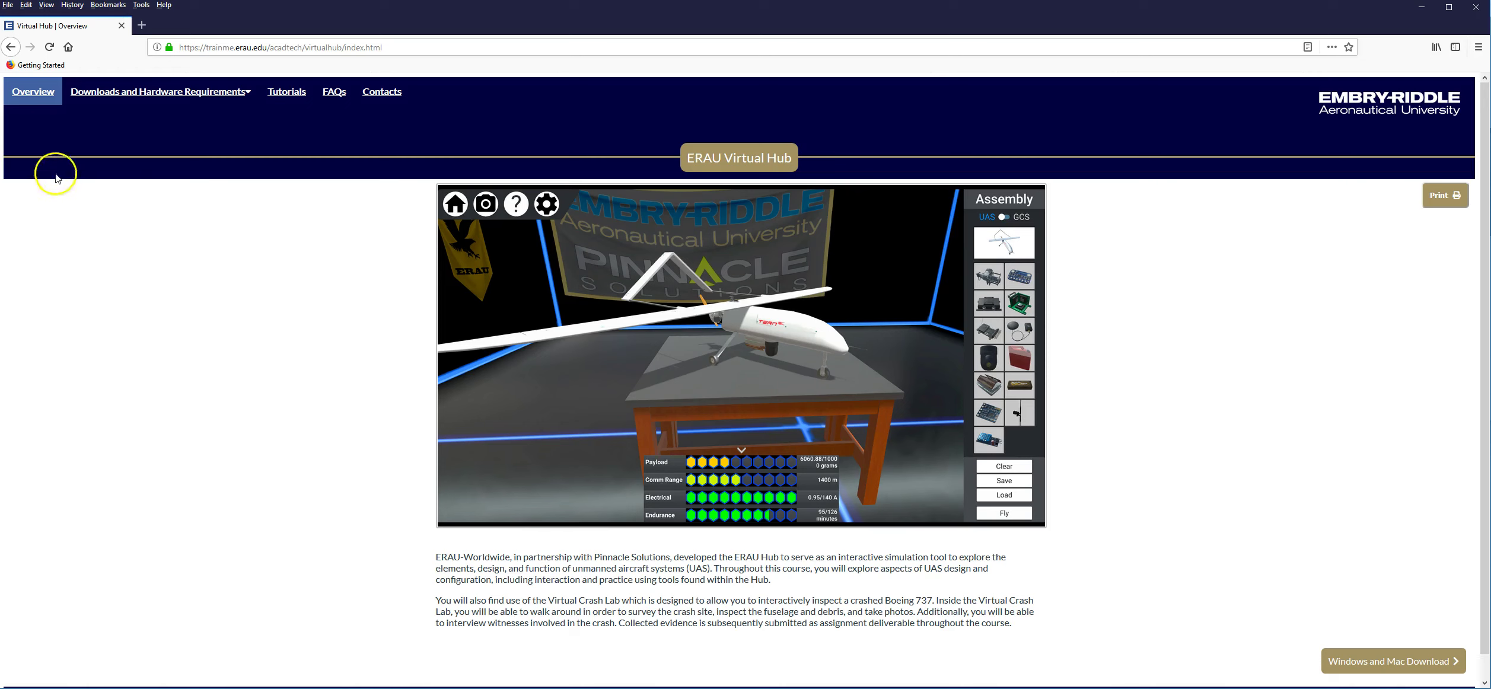
{"action": "left_click", "coordinate": [129, 94]}
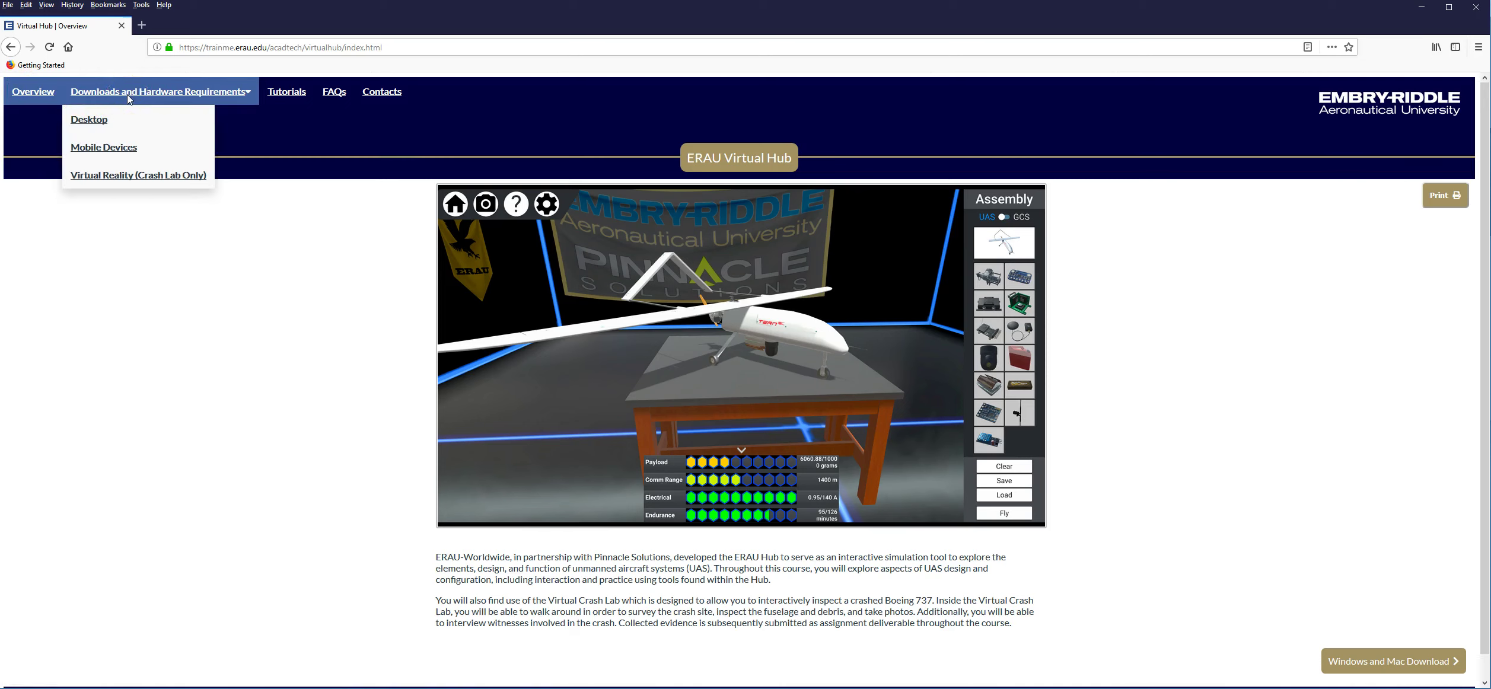
{"action": "left_click", "coordinate": [288, 95]}
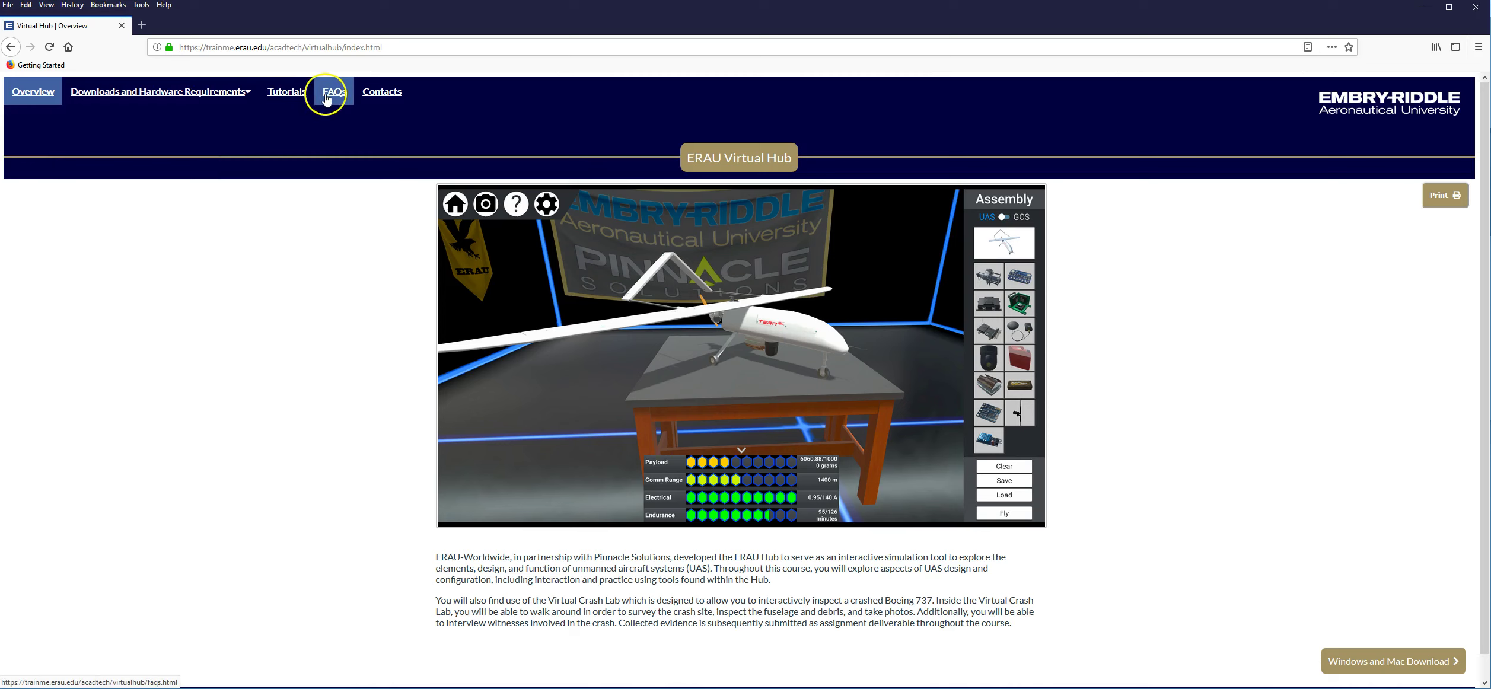
{"action": "left_click", "coordinate": [316, 271]}
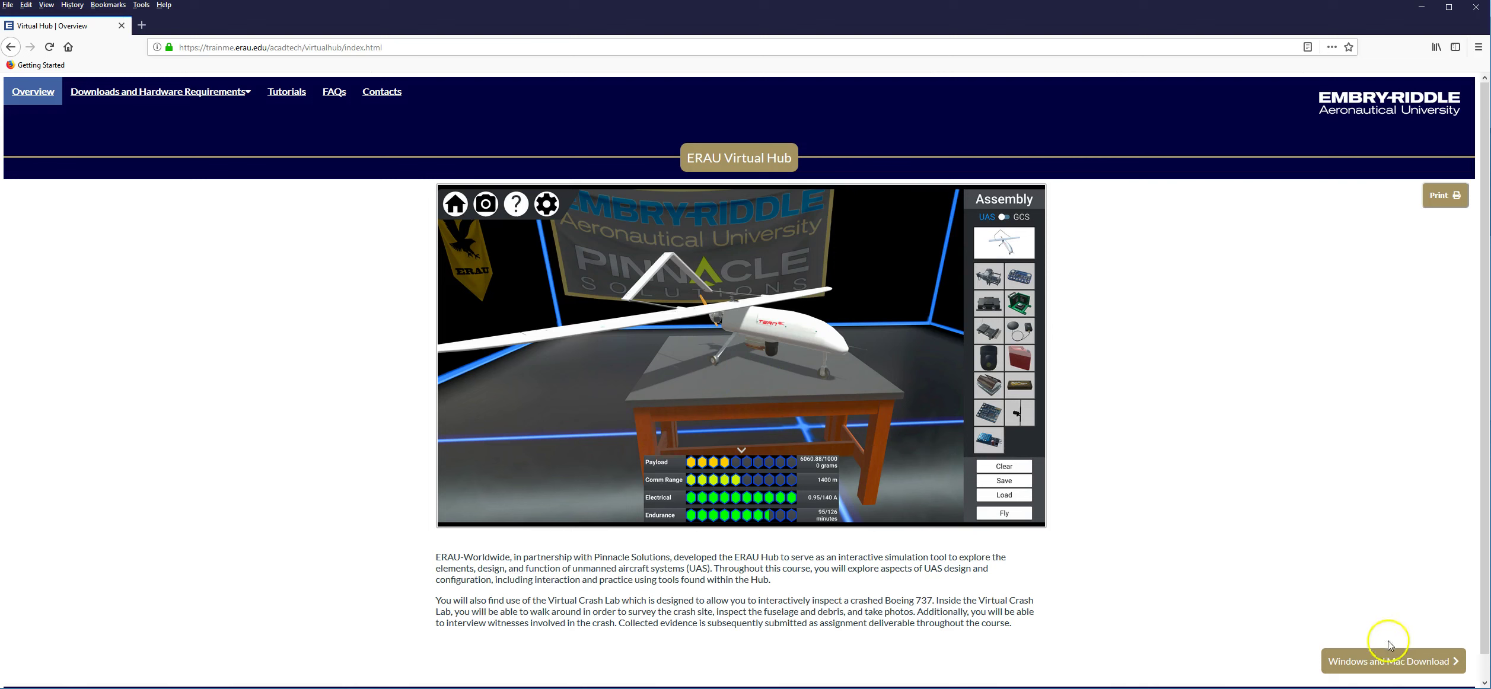
{"action": "left_click", "coordinate": [1377, 670]}
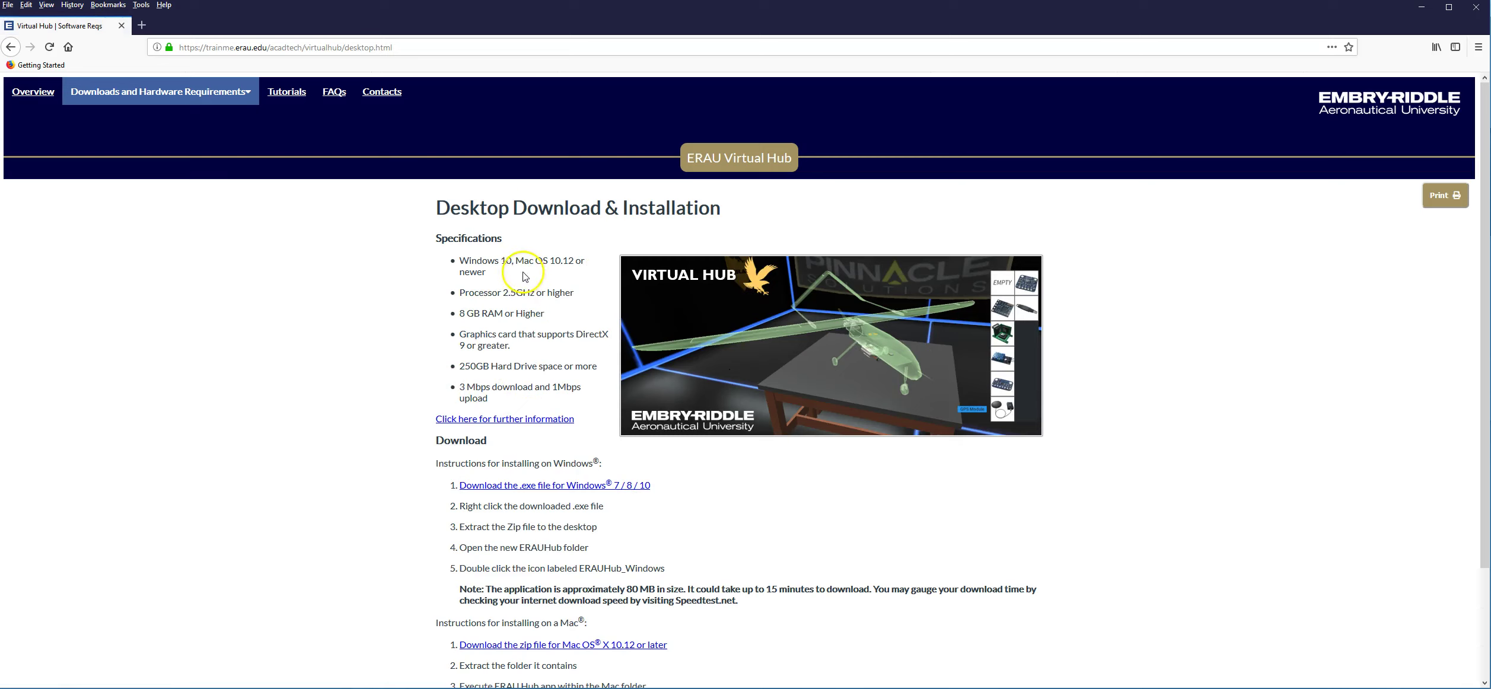
Review the desktop installation steps and download links, then minimize Firefox to reveal ERAU Hub
{"action": "scroll", "coordinate": [522, 310], "scroll_direction": "down", "scroll_amount": 3}
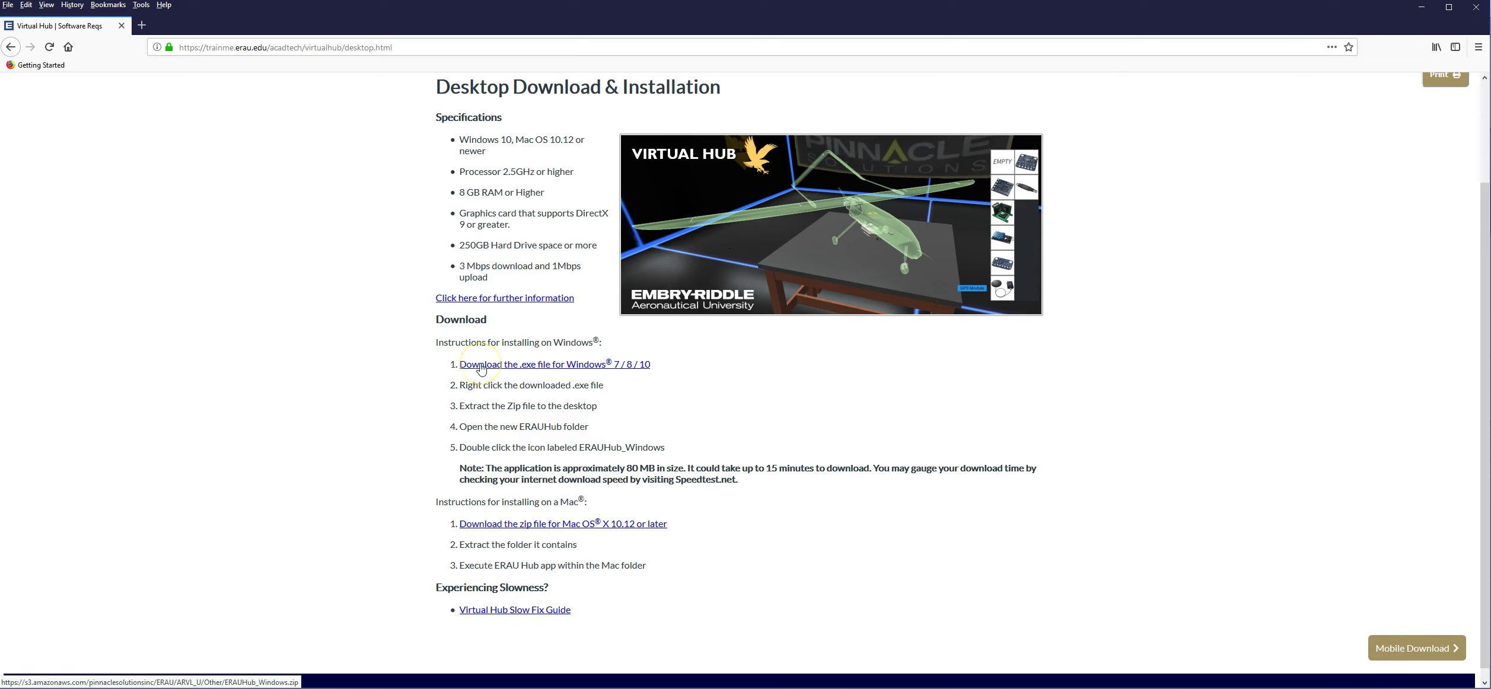
{"action": "left_click", "coordinate": [556, 528]}
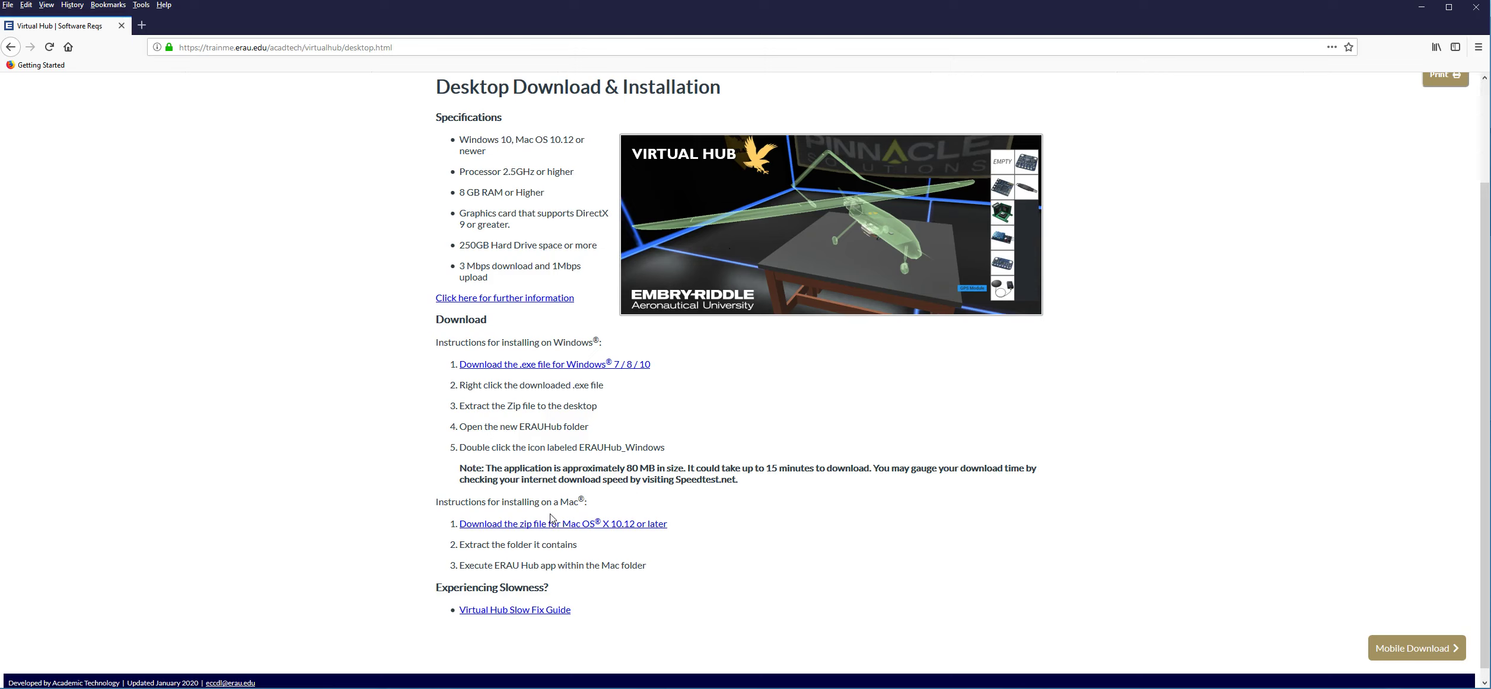
{"action": "left_click", "coordinate": [743, 424]}
{"action": "left_click", "coordinate": [1421, 8]}
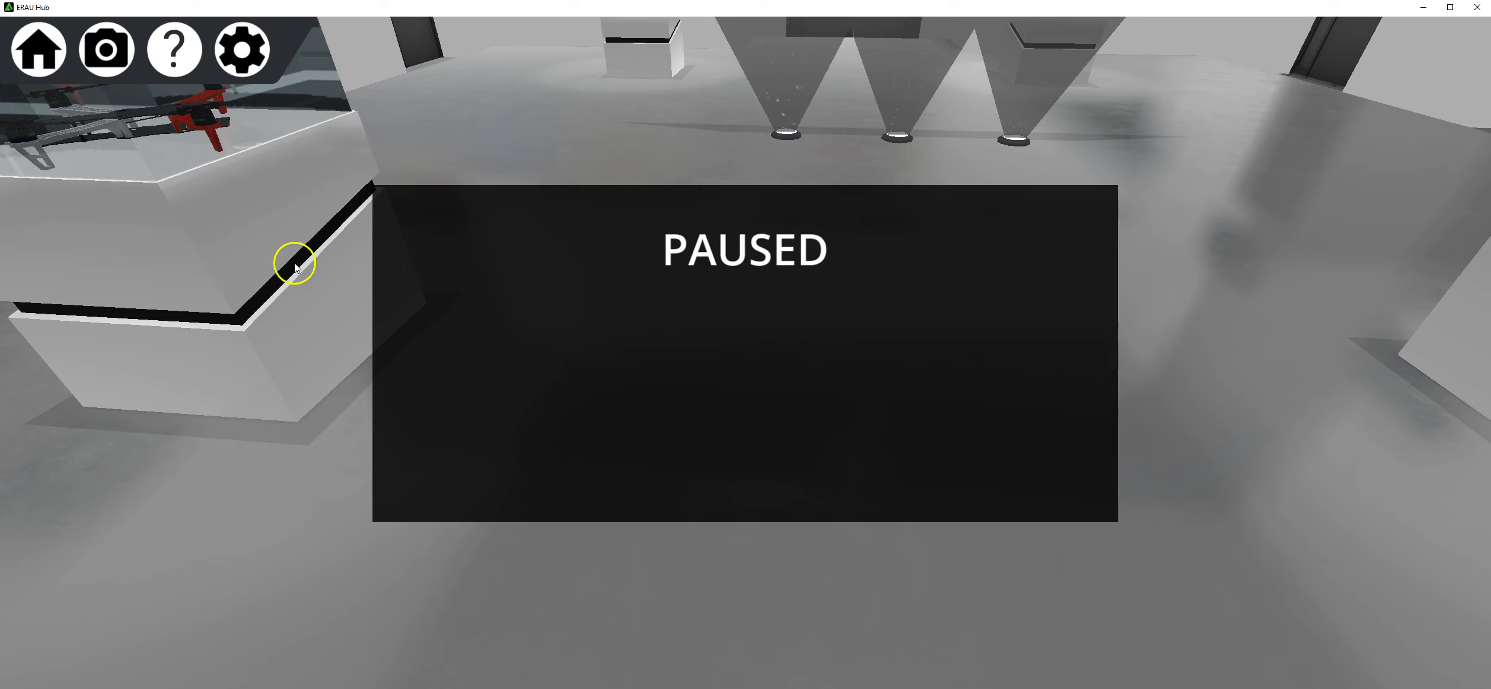
Unpause ERAU Hub and return to the live exhibit-hall view facing the lab doors
{"action": "left_click", "coordinate": [376, 300]}
{"action": "key", "text": "Escape"}
{"action": "left_click", "coordinate": [746, 351]}
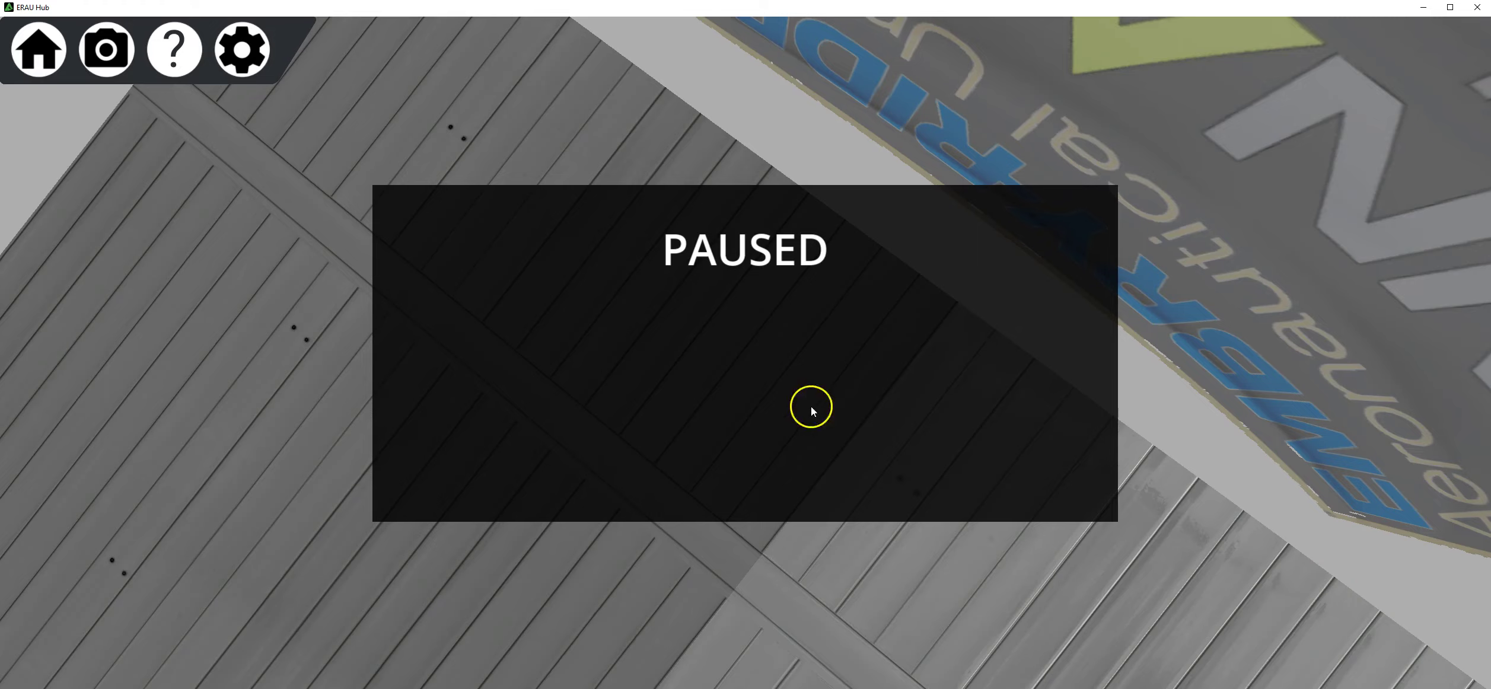
{"action": "left_click", "coordinate": [750, 436]}
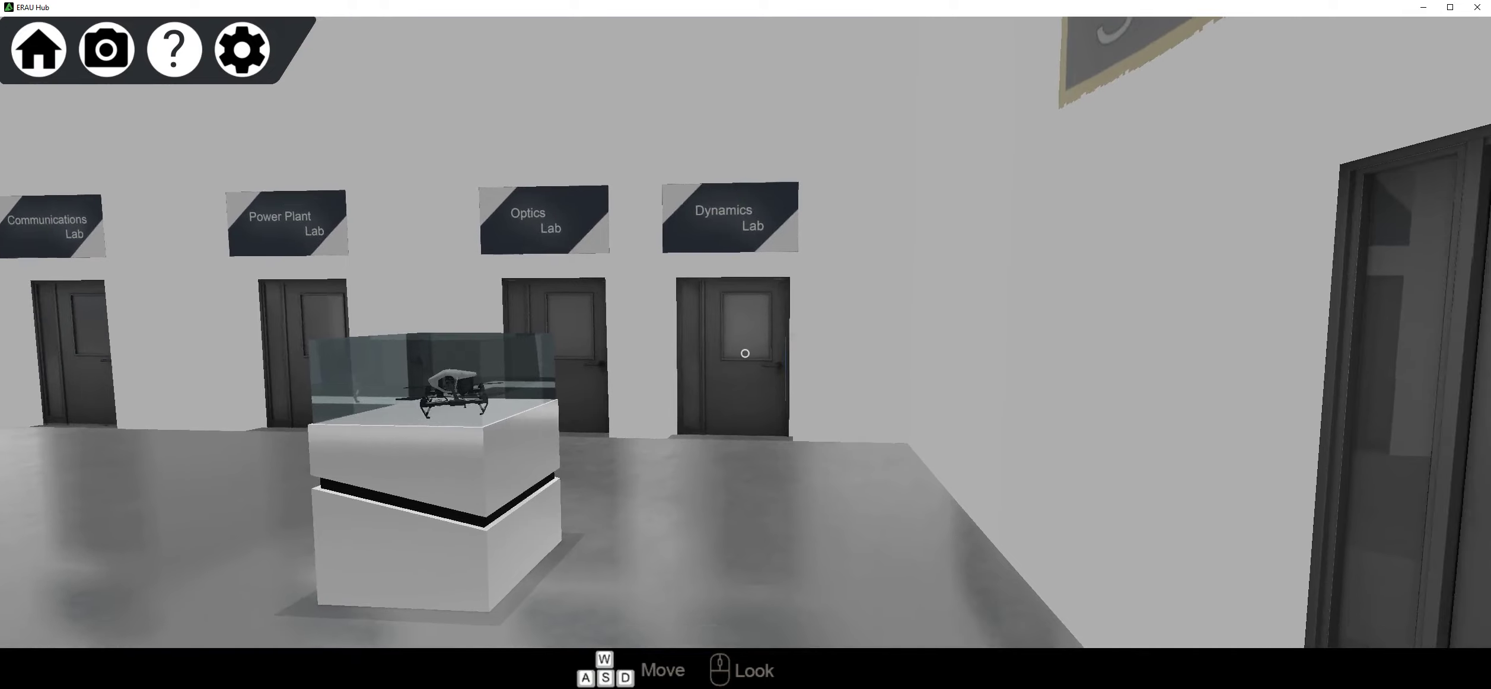
Walk forward across the hall into the Dynamics Lab with the shake table
{"action": "mouse_move", "coordinate": [745, 353]}
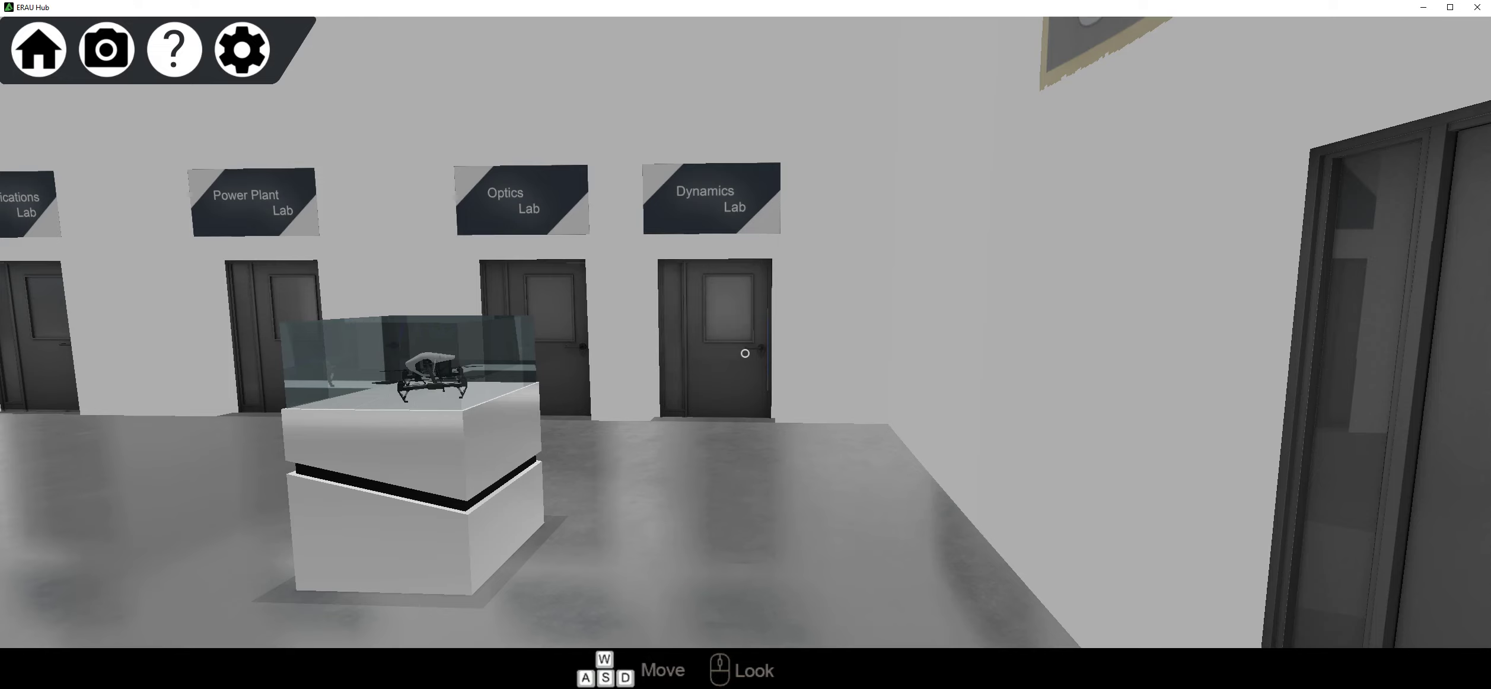
{"action": "key", "text": "w"}
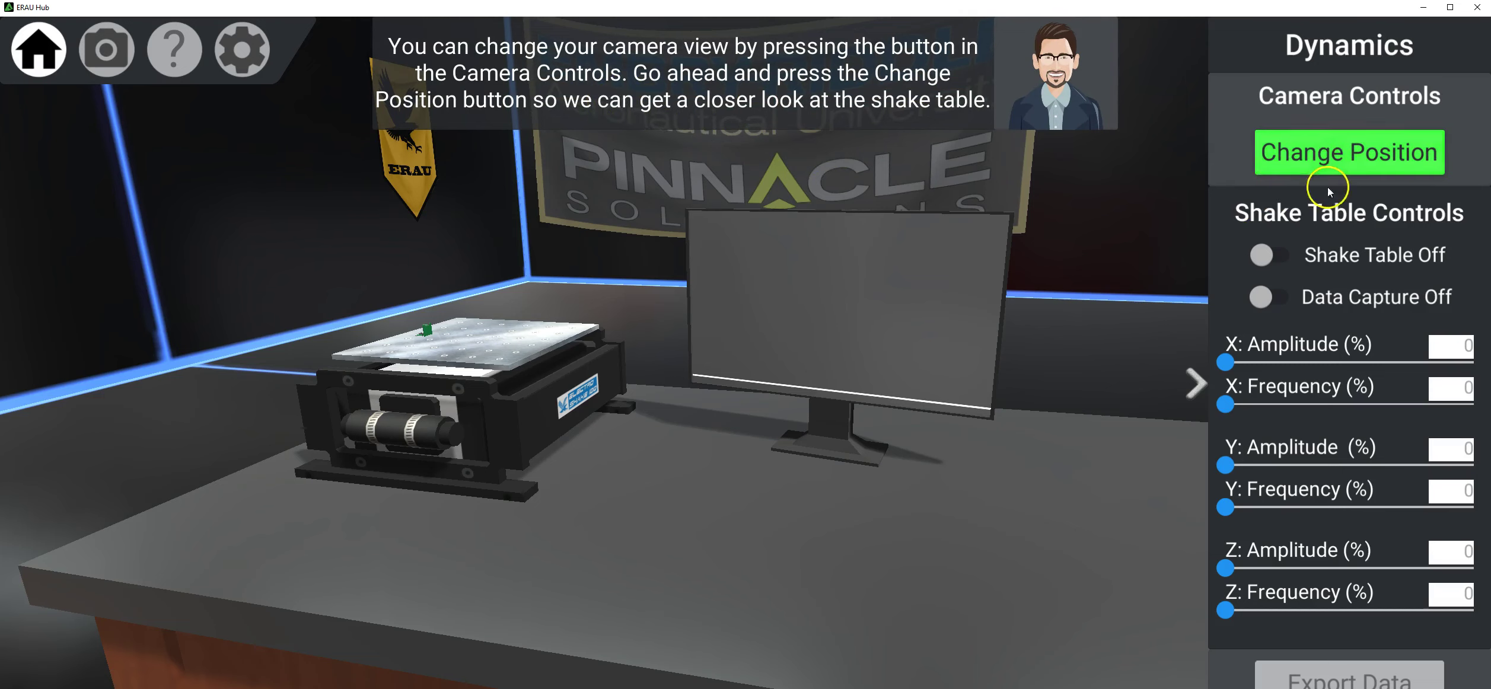
Move the camera closer to the shake table and turn on Shake Table and Data Capture
{"action": "left_click", "coordinate": [1322, 145]}
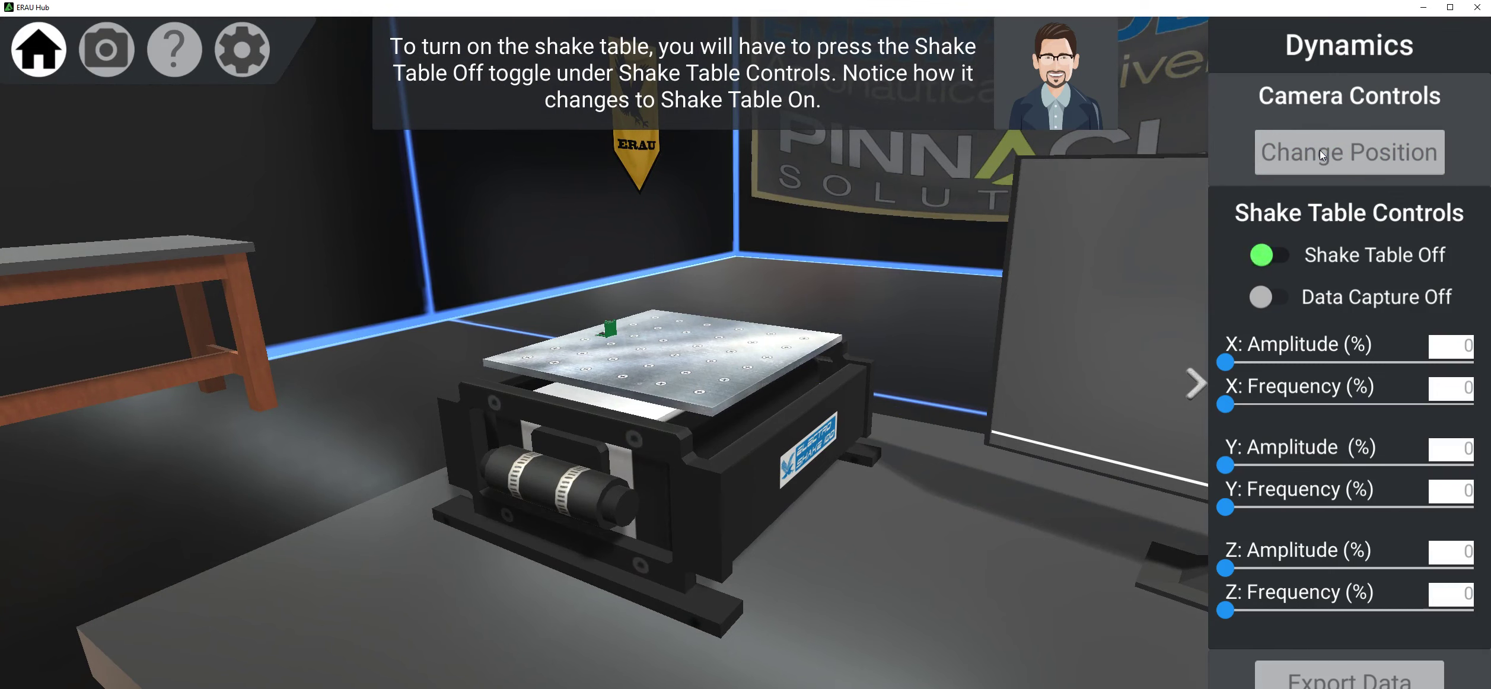
{"action": "left_click", "coordinate": [1286, 255]}
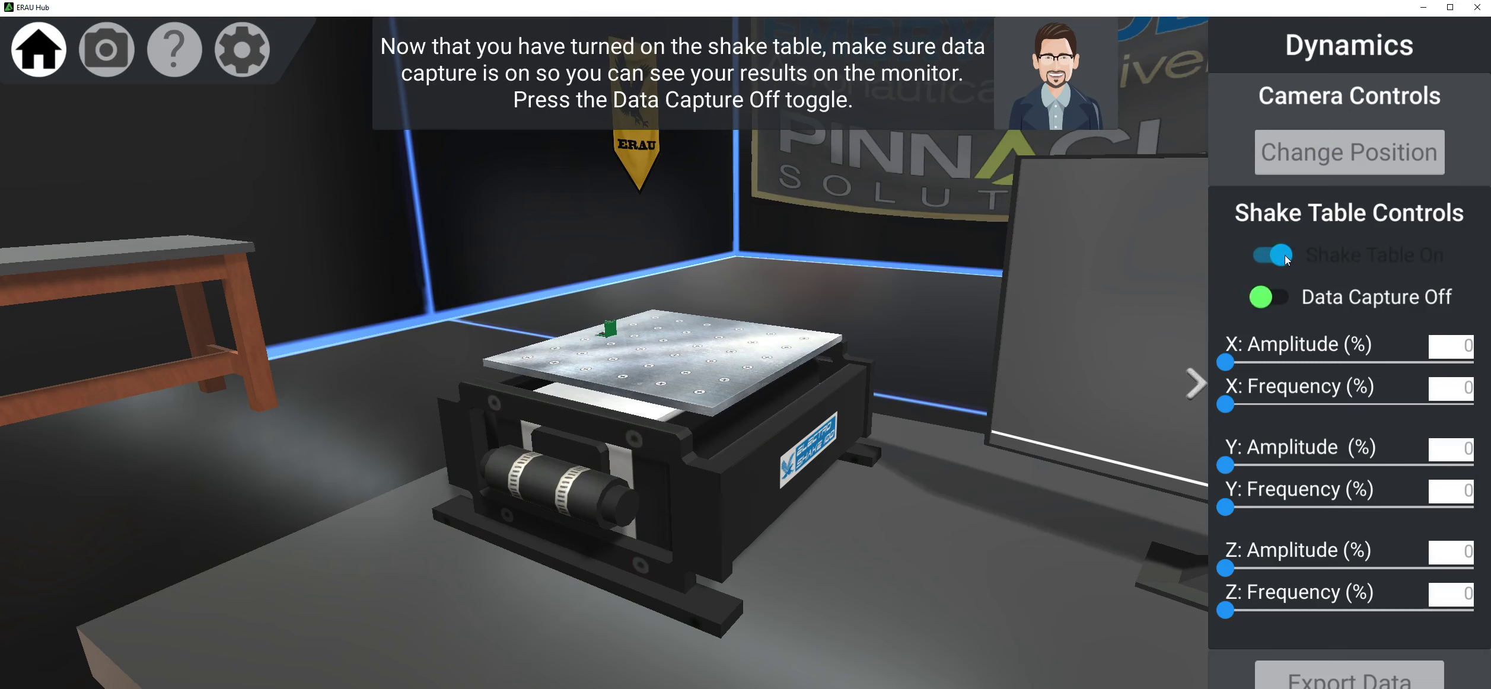
{"action": "left_click", "coordinate": [1280, 300]}
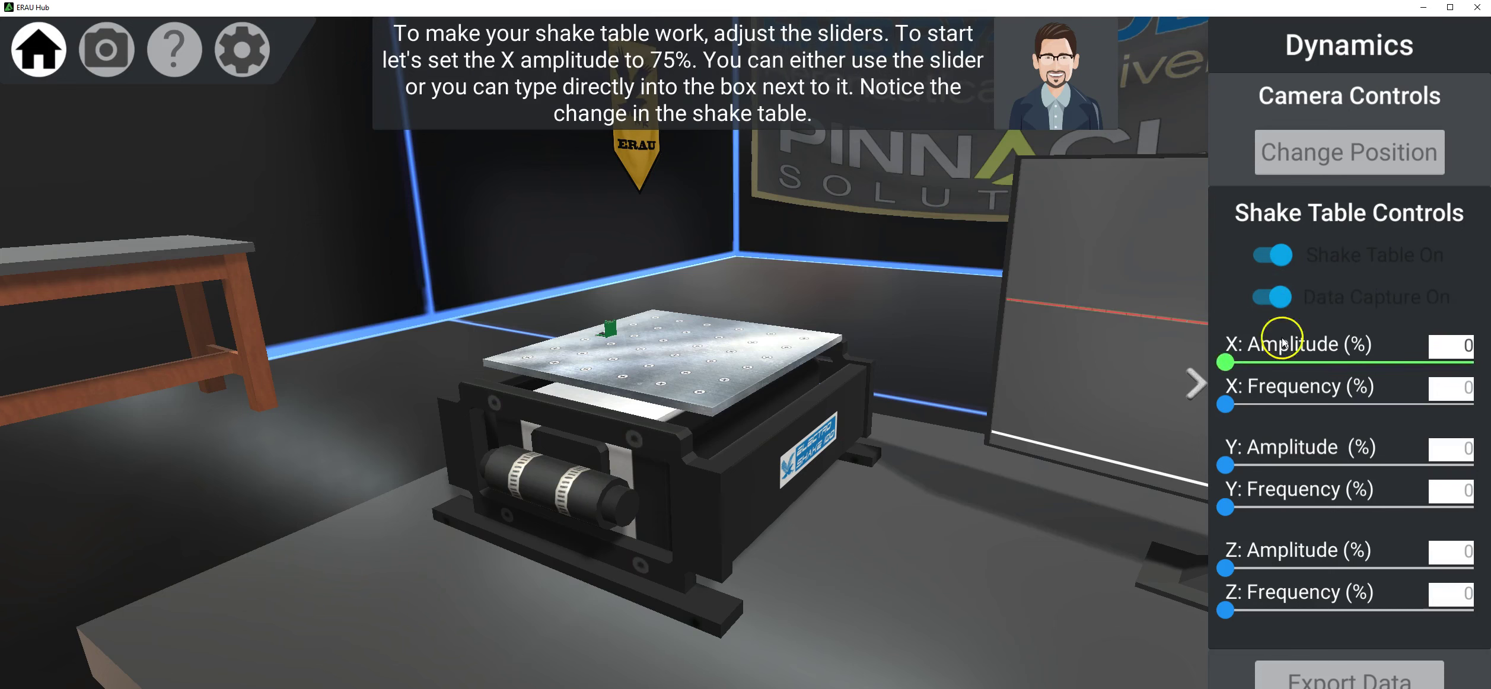
Set amplitude/frequency to X 75/75, Y 35/25 and Z 65/15 percent
{"action": "left_click_drag", "start_coordinate": [1227, 363], "coordinate": [1413, 370]}
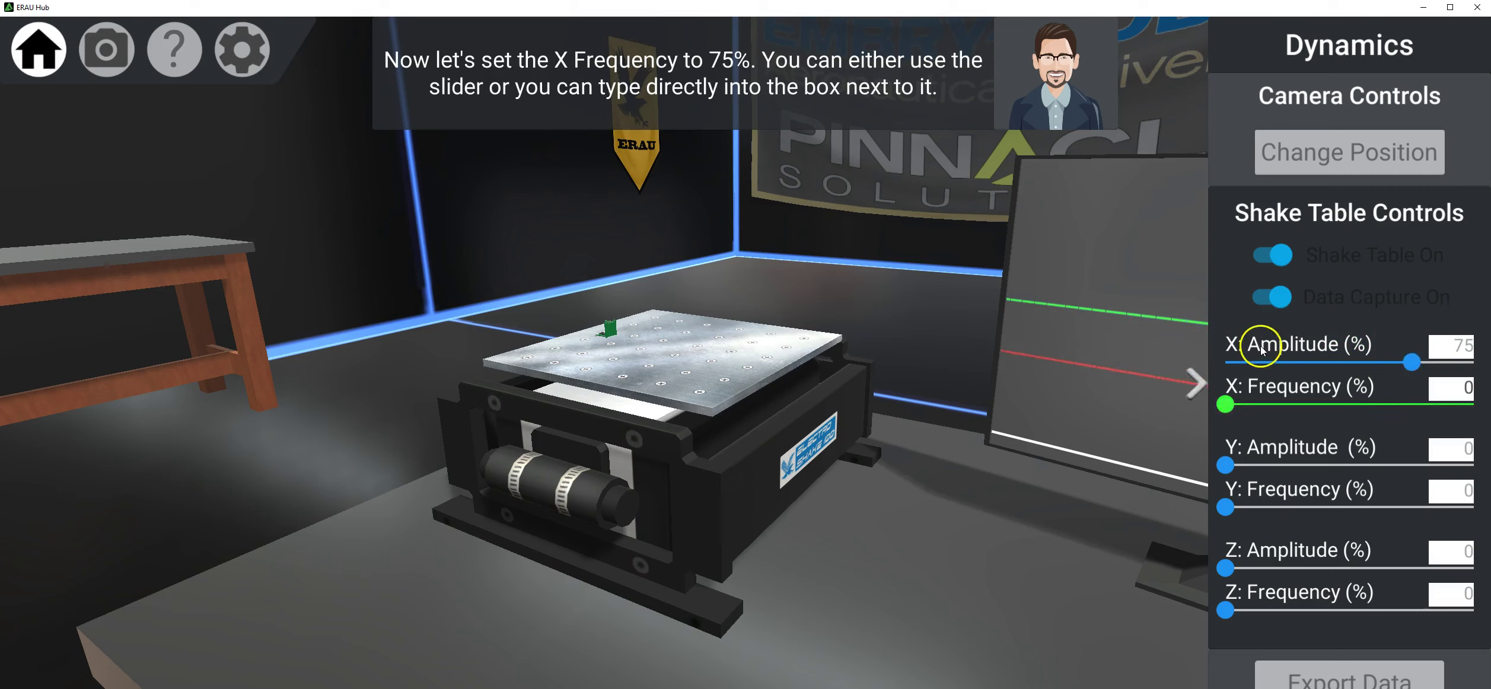
{"action": "left_click_drag", "start_coordinate": [1227, 404], "coordinate": [1413, 410]}
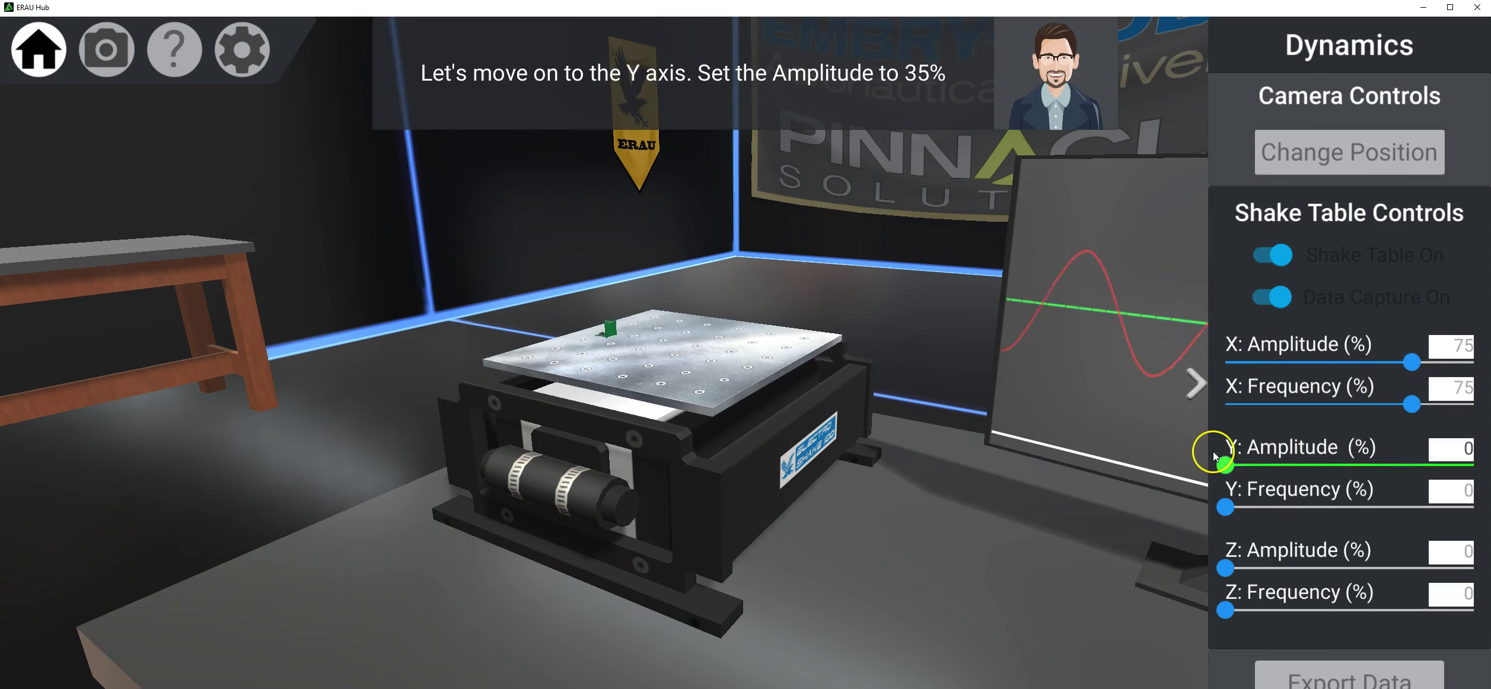
{"action": "left_click_drag", "start_coordinate": [1223, 464], "coordinate": [1312, 464]}
{"action": "left_click_drag", "start_coordinate": [1225, 508], "coordinate": [1288, 508]}
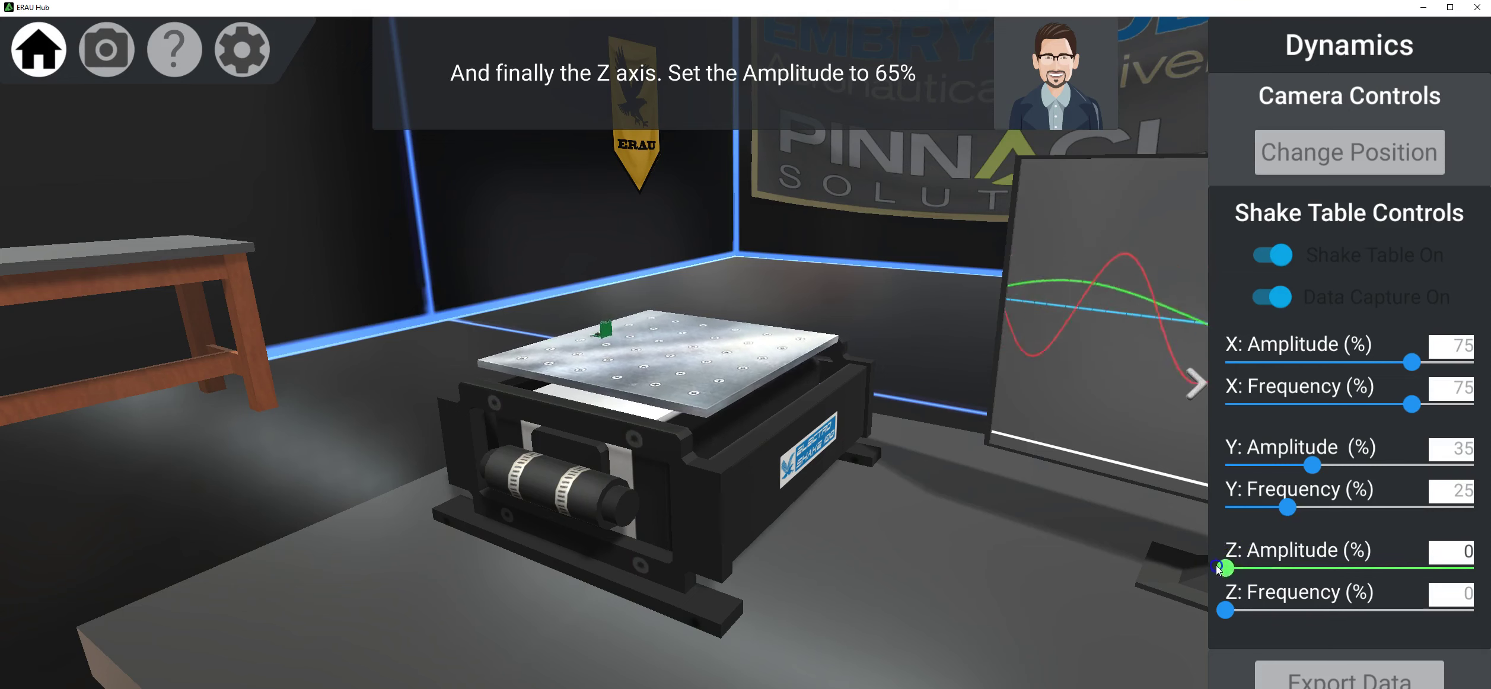
{"action": "left_click_drag", "start_coordinate": [1226, 570], "coordinate": [1387, 570]}
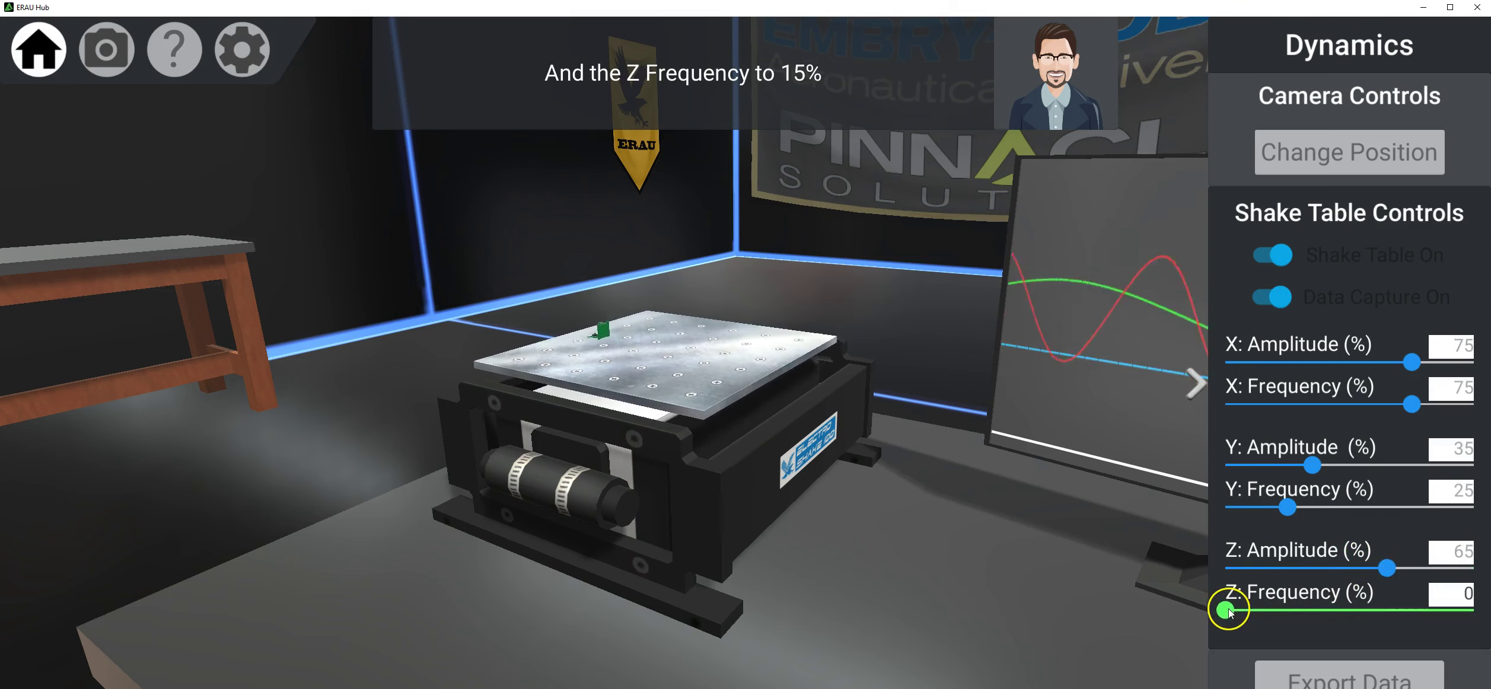
{"action": "left_click_drag", "start_coordinate": [1229, 613], "coordinate": [1266, 611]}
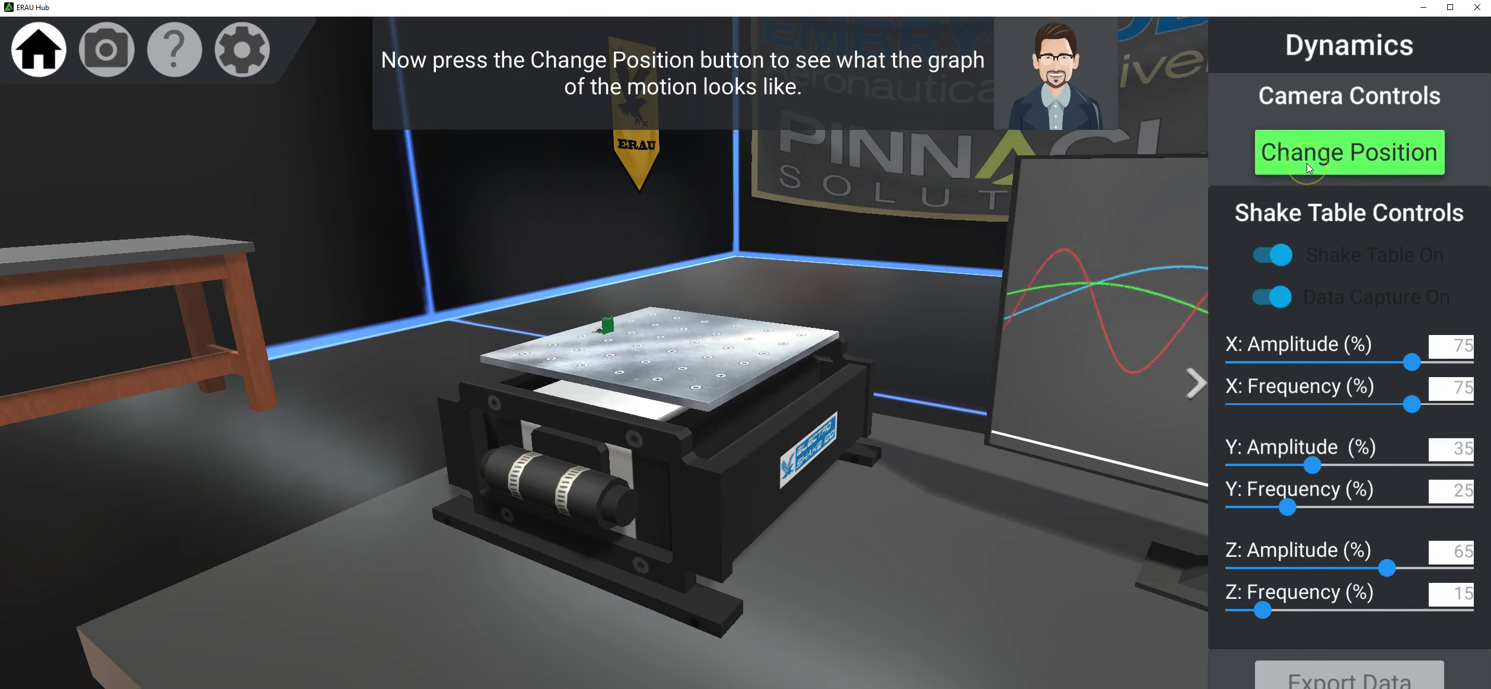
View the shake-table motion graph close up, then return to the wide lab view
{"action": "left_click", "coordinate": [1309, 168]}
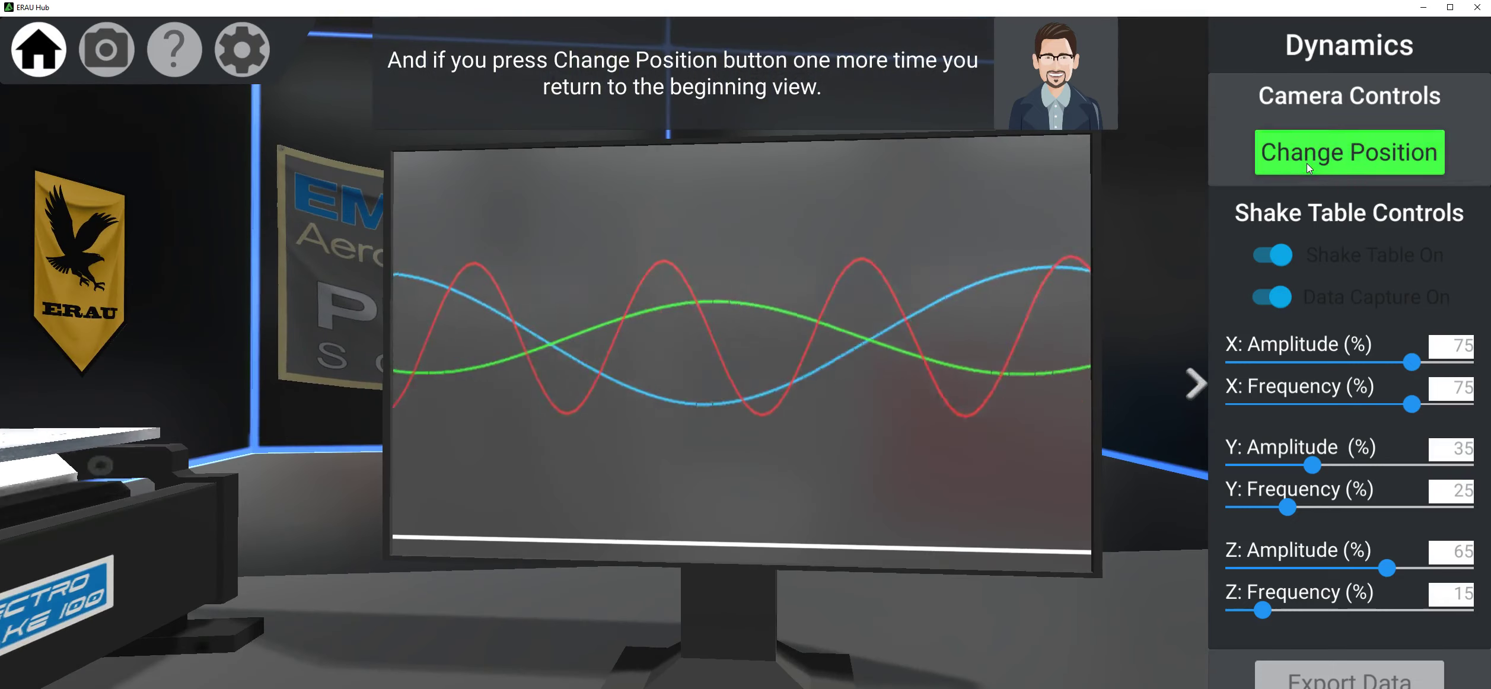
{"action": "left_click", "coordinate": [1308, 164]}
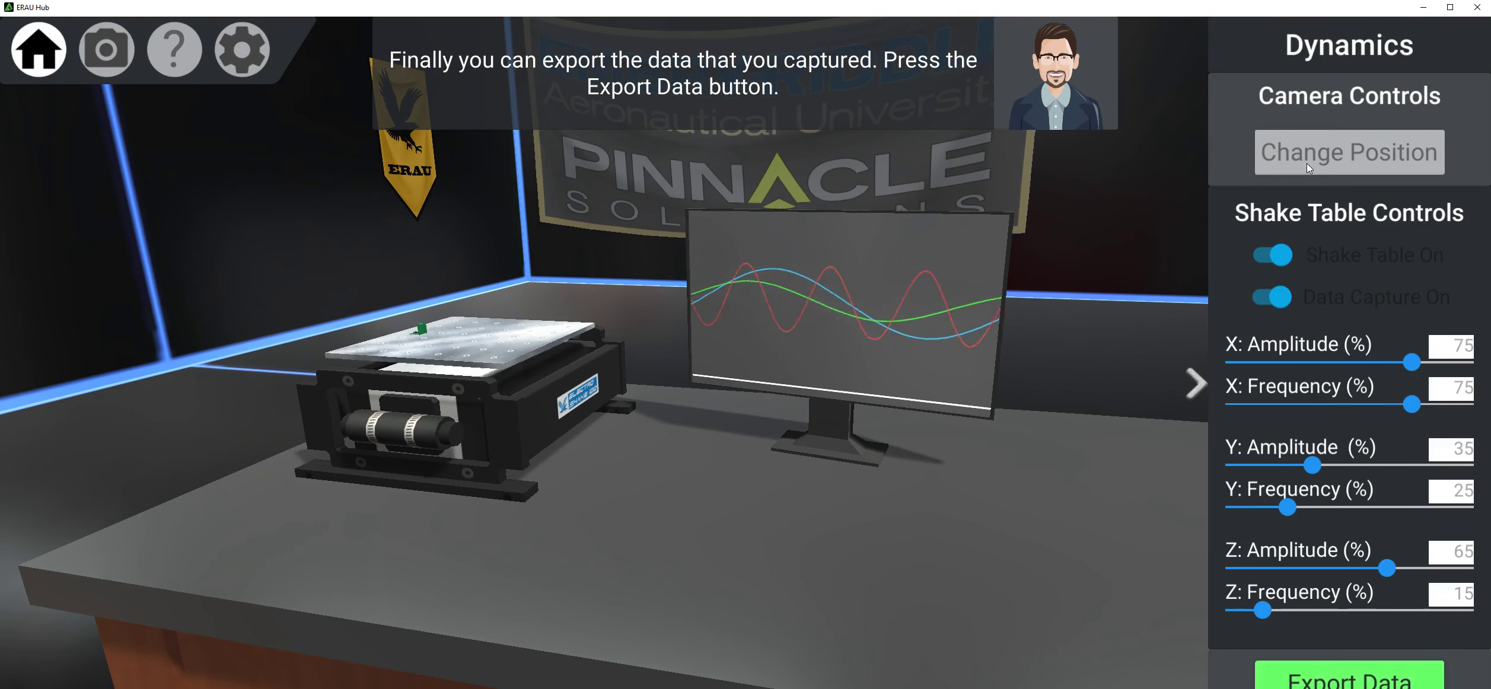
{"action": "left_click", "coordinate": [1279, 321]}
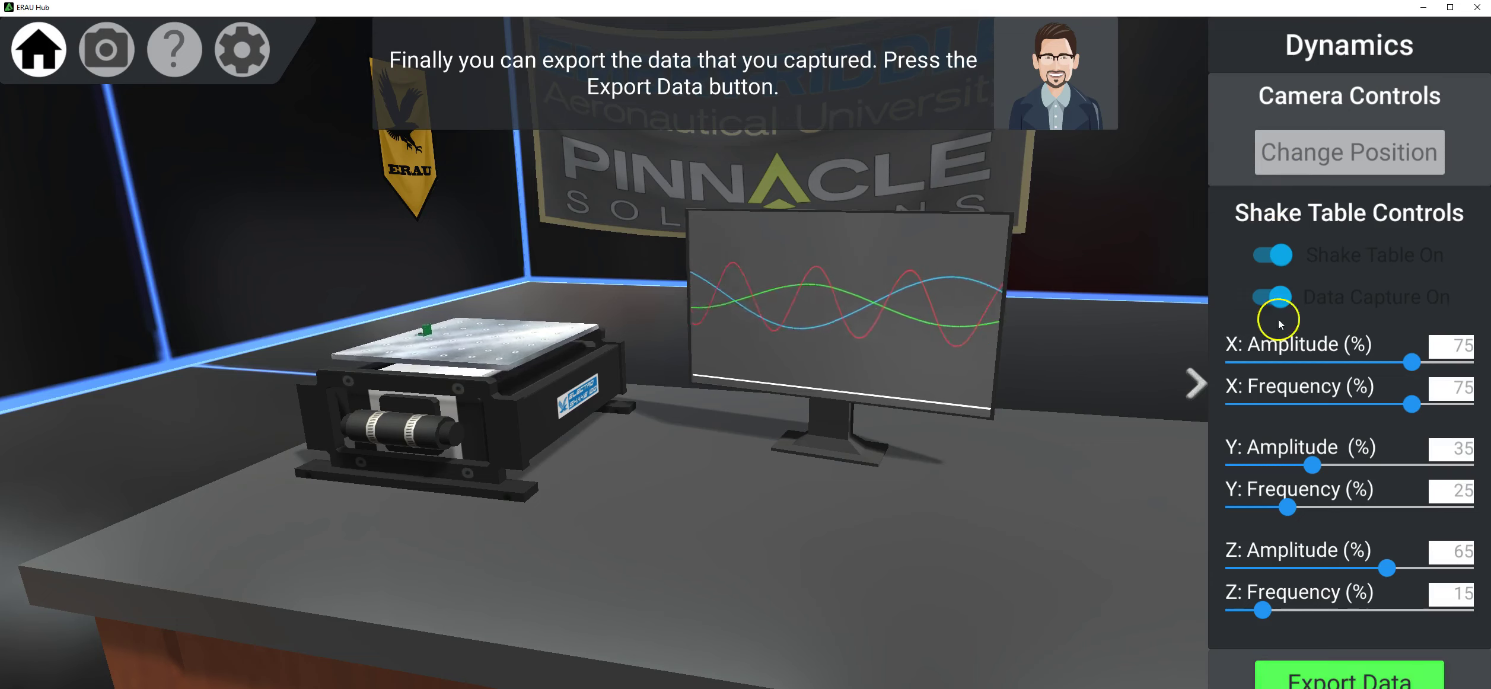
Start a data export, then close the Save As window without saving
{"action": "left_click", "coordinate": [1381, 680]}
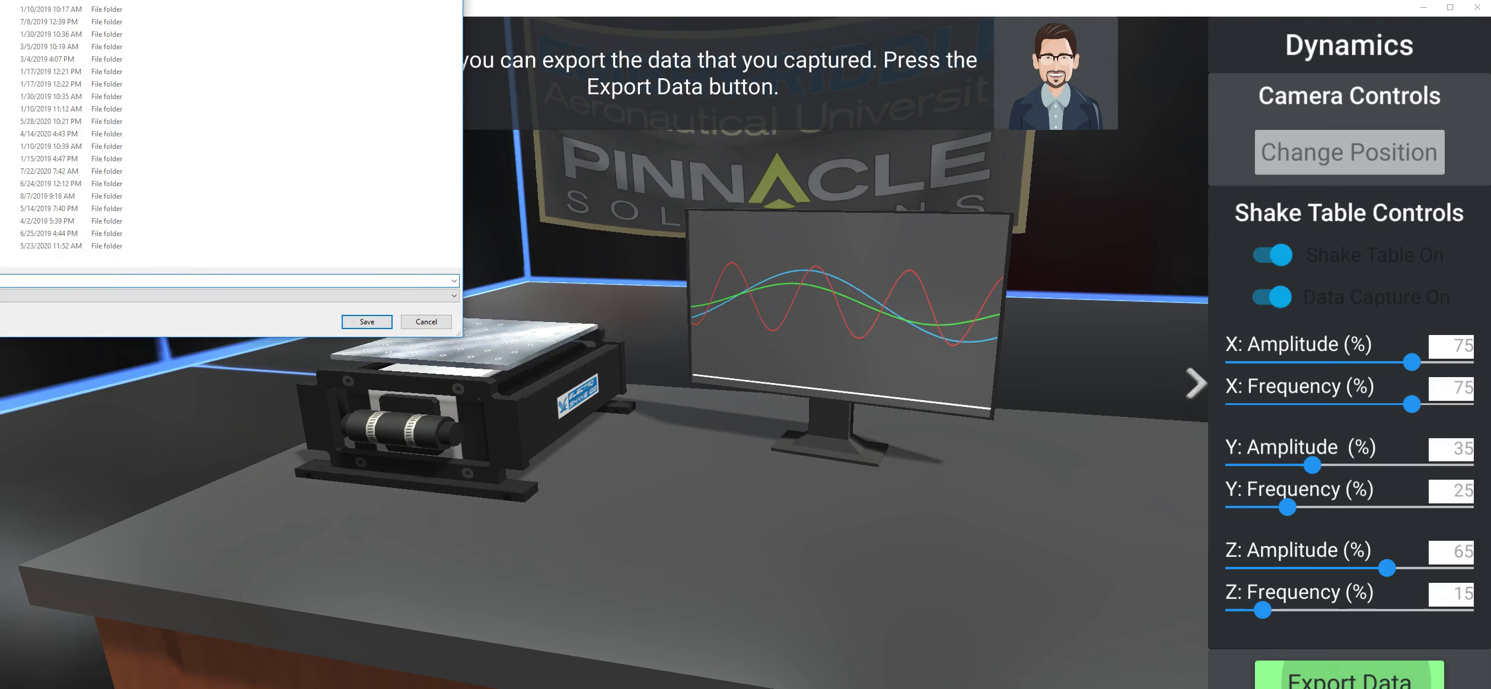
{"action": "left_click_drag", "start_coordinate": [231, 0], "coordinate": [594, 106]}
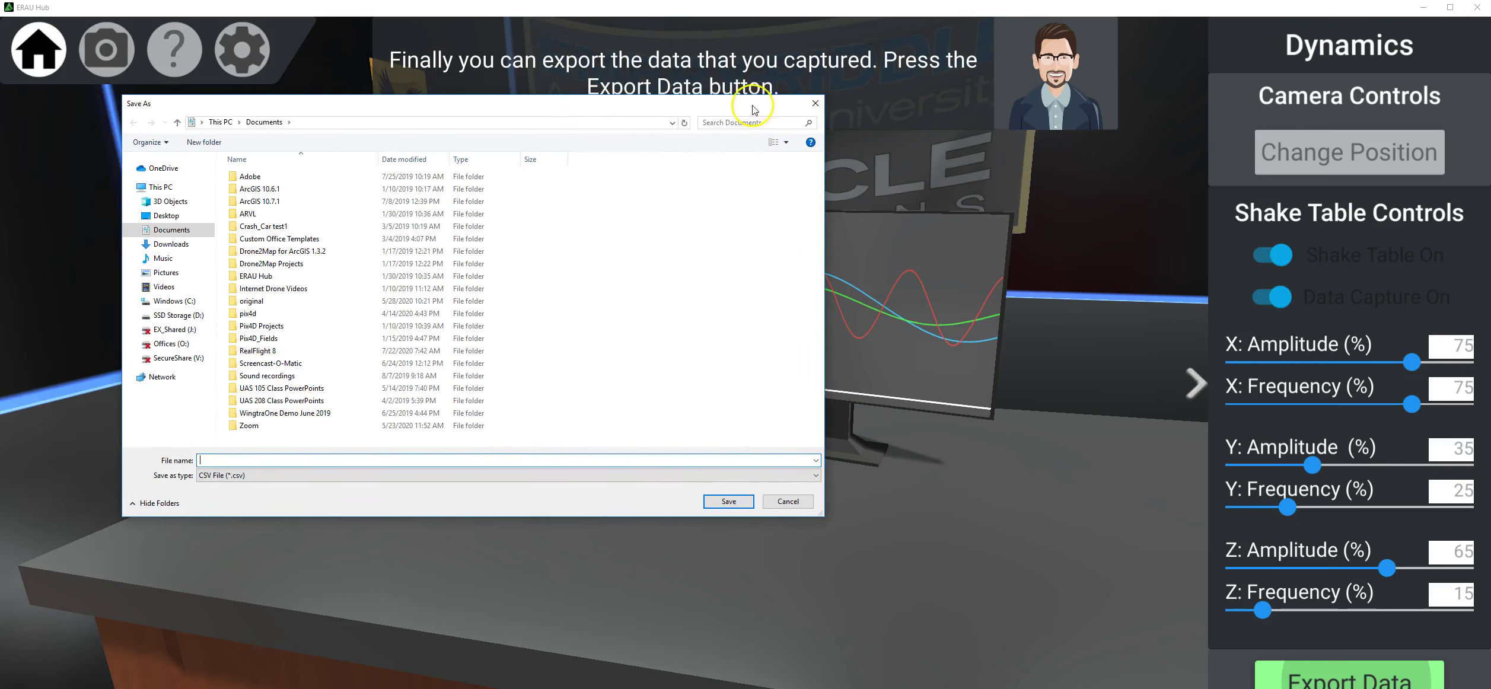
{"action": "left_click", "coordinate": [813, 105]}
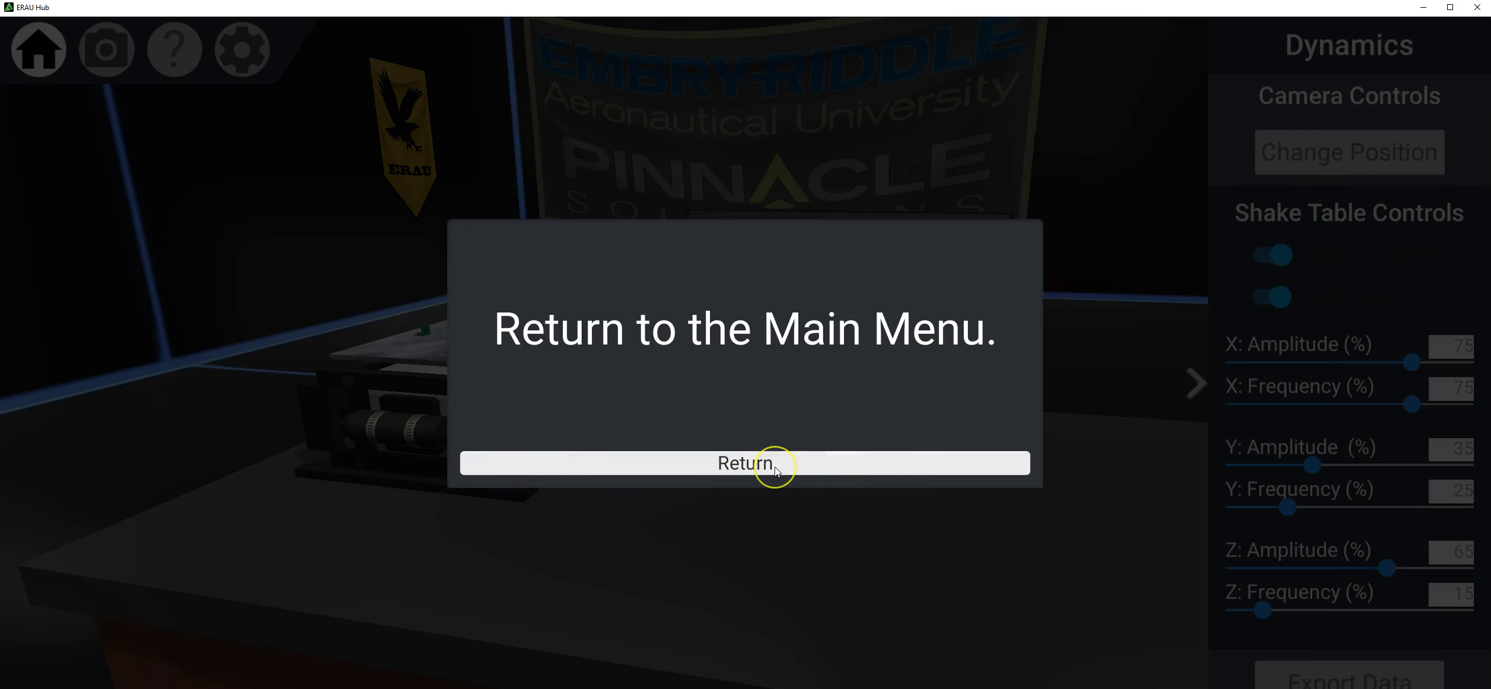
Return to the main hub scene and walk back into the Dynamics lab
{"action": "left_click", "coordinate": [775, 468]}
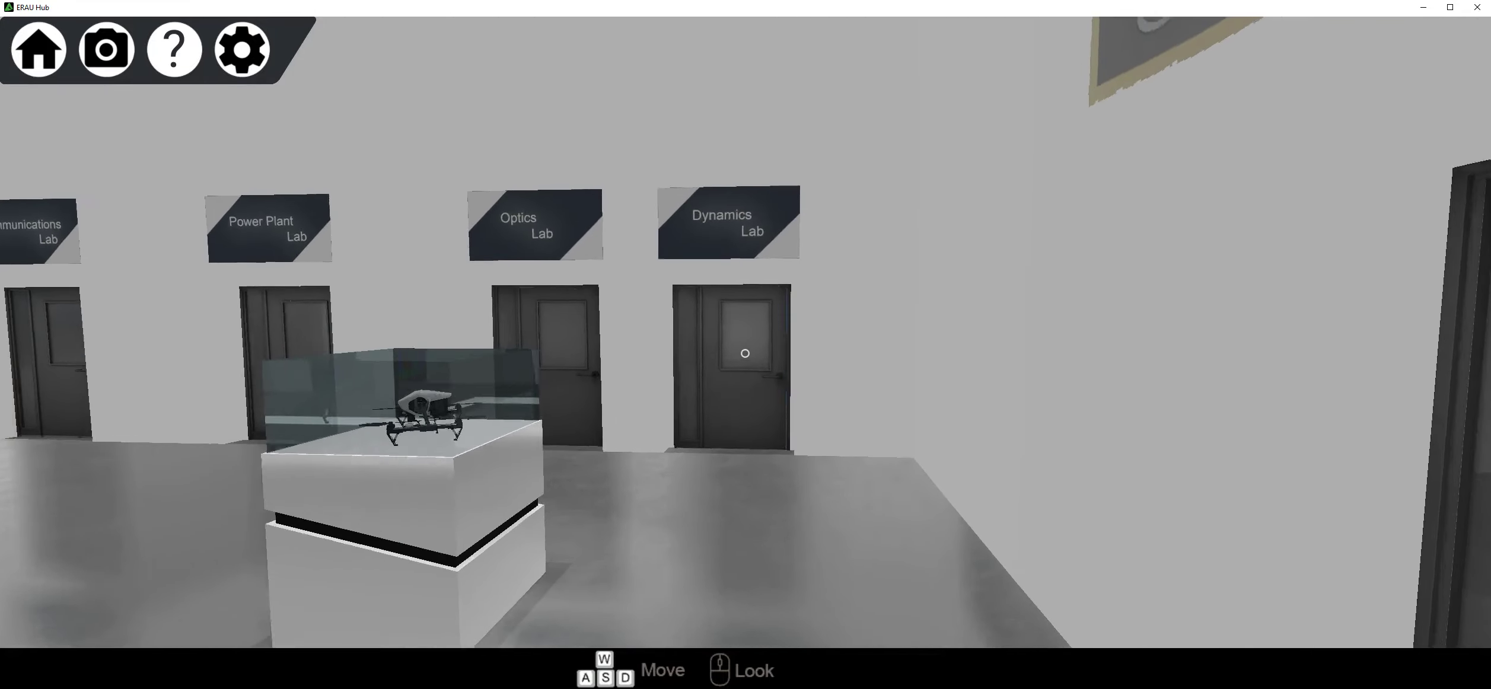
{"action": "key", "text": "w"}
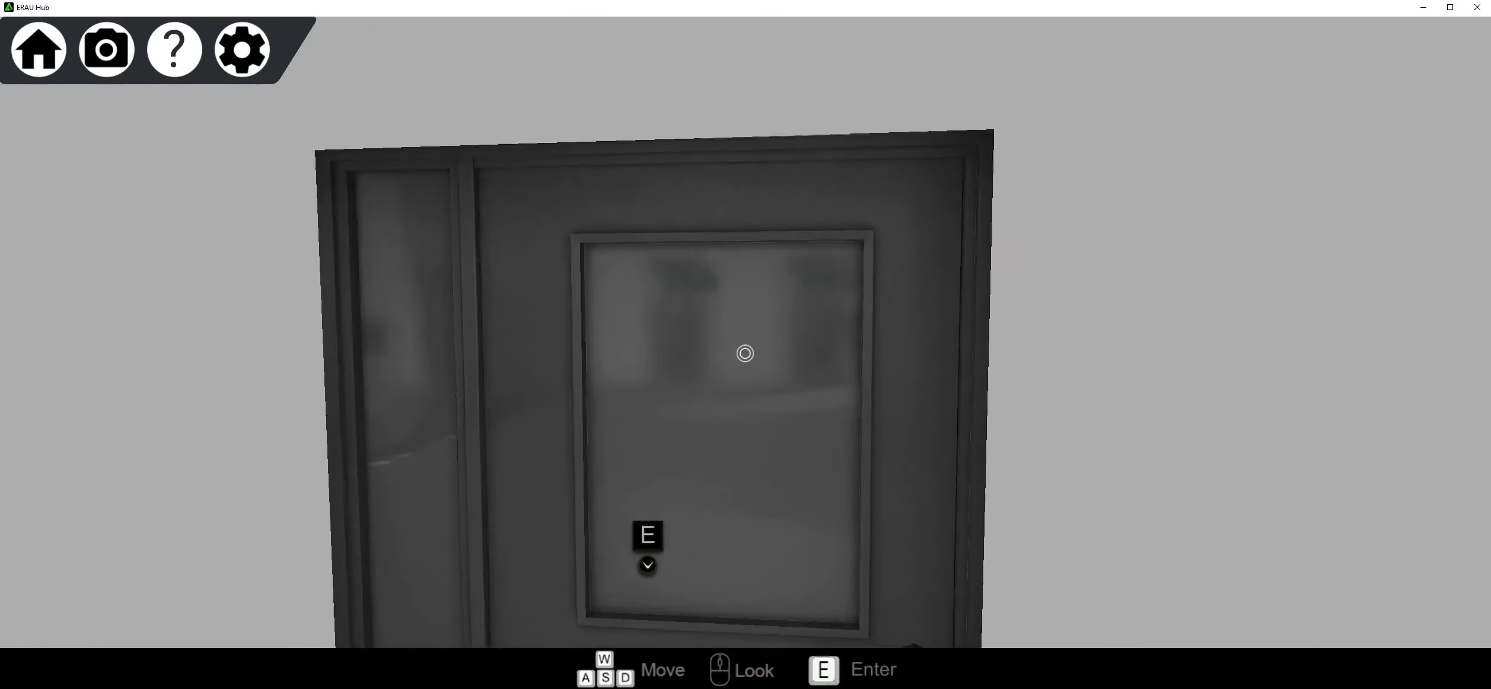
{"action": "key", "text": "e"}
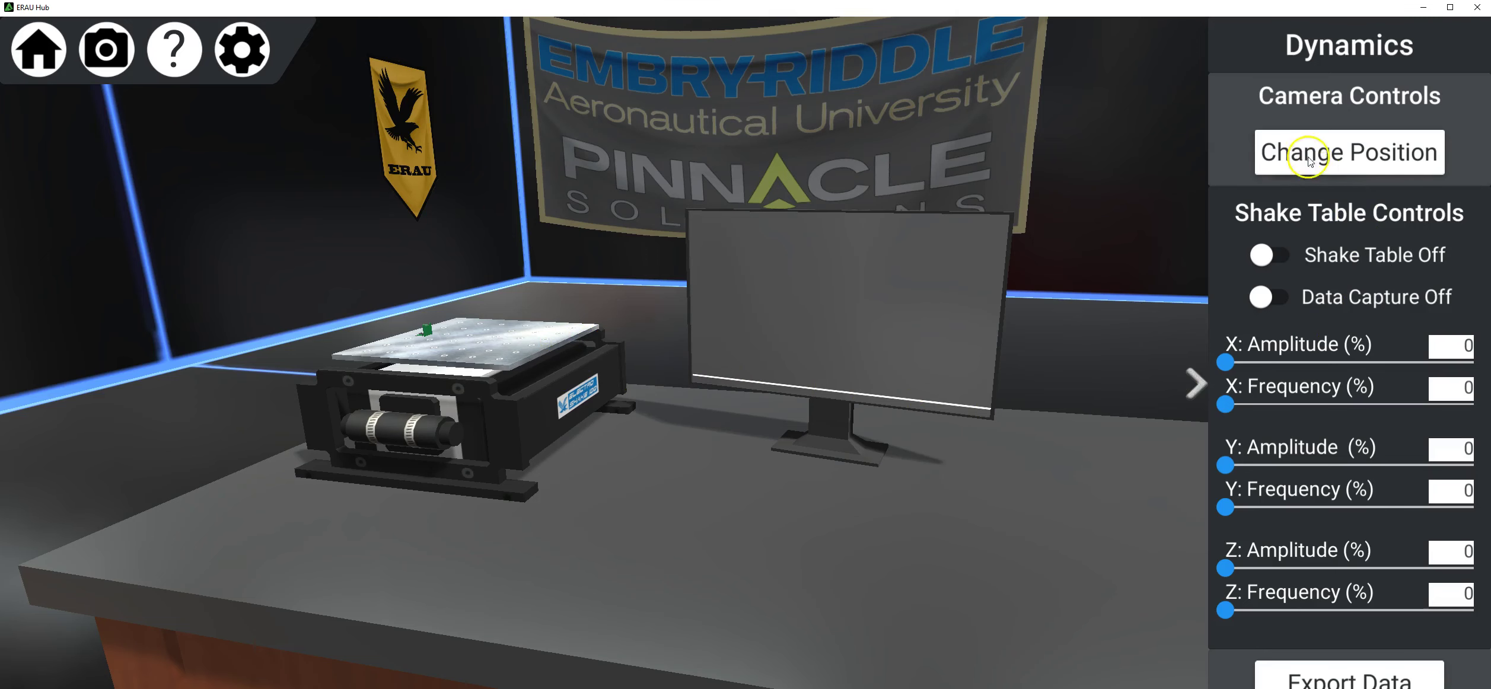
Turn on the shake table and data capture, setting X 32/55, Y 53/52, Z 49/44
{"action": "left_click", "coordinate": [1262, 255]}
{"action": "left_click", "coordinate": [1264, 295]}
{"action": "left_click_drag", "start_coordinate": [1226, 362], "coordinate": [1305, 362]}
{"action": "left_click_drag", "start_coordinate": [1226, 405], "coordinate": [1362, 406]}
{"action": "left_click_drag", "start_coordinate": [1225, 465], "coordinate": [1357, 465]}
{"action": "left_click_drag", "start_coordinate": [1225, 507], "coordinate": [1357, 509]}
{"action": "left_click_drag", "start_coordinate": [1225, 568], "coordinate": [1347, 568]}
{"action": "left_click_drag", "start_coordinate": [1227, 610], "coordinate": [1334, 610]}
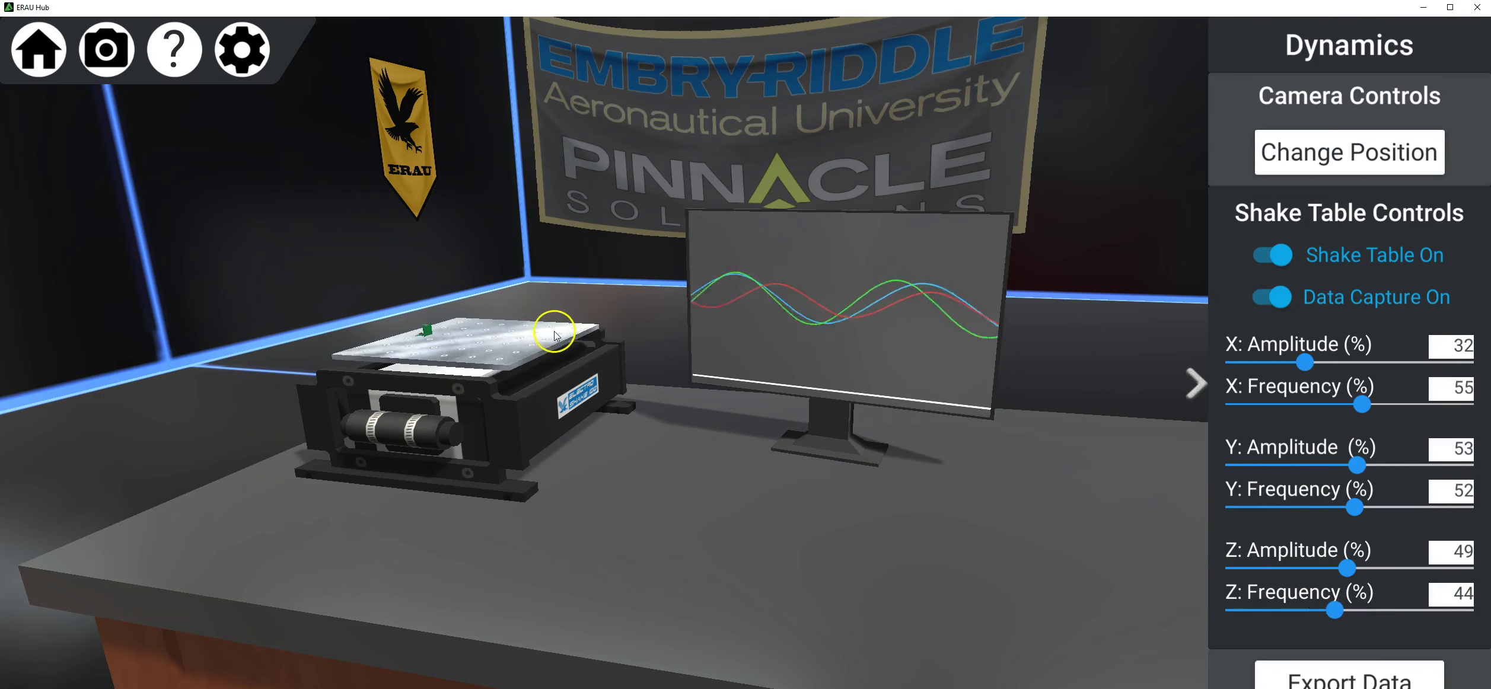
Move the camera closer to the shake table and raise the X amplitude from 32 to 65
{"action": "left_click", "coordinate": [1312, 145]}
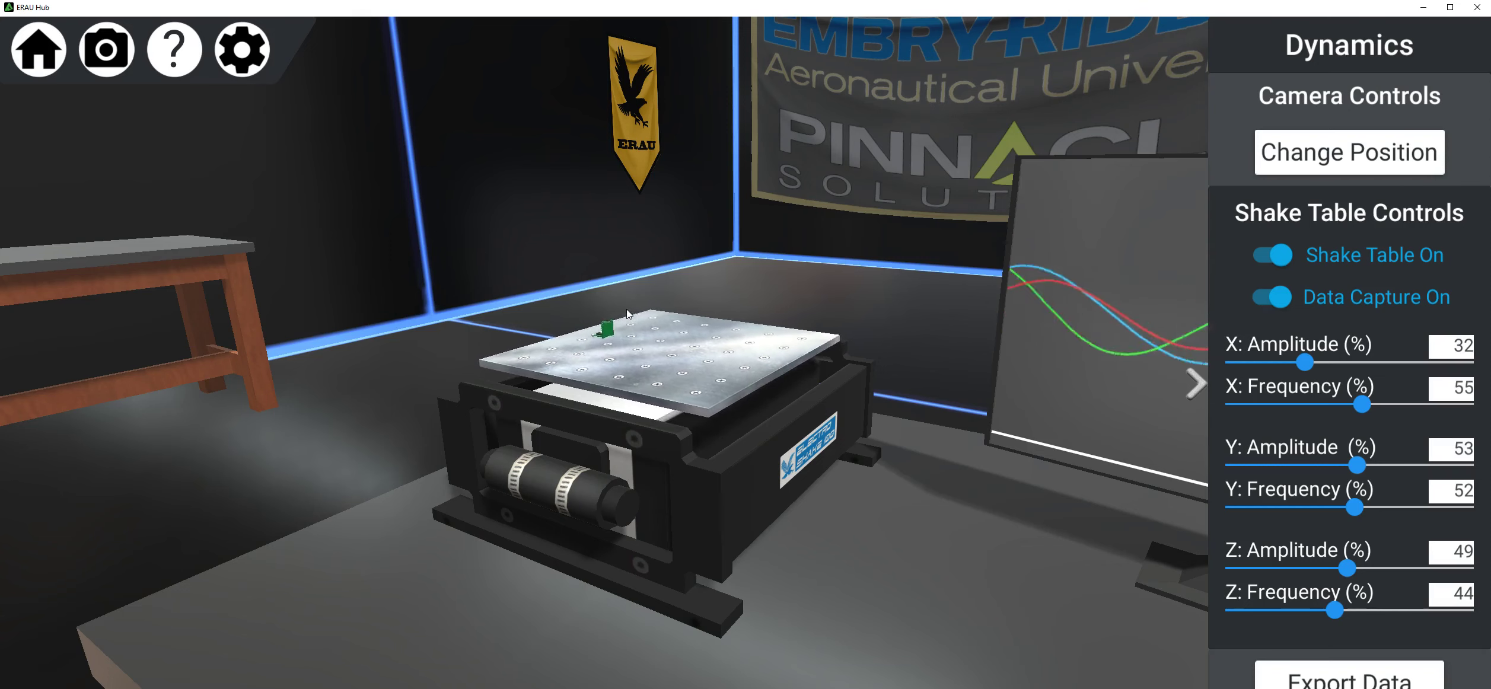
{"action": "left_click", "coordinate": [681, 327]}
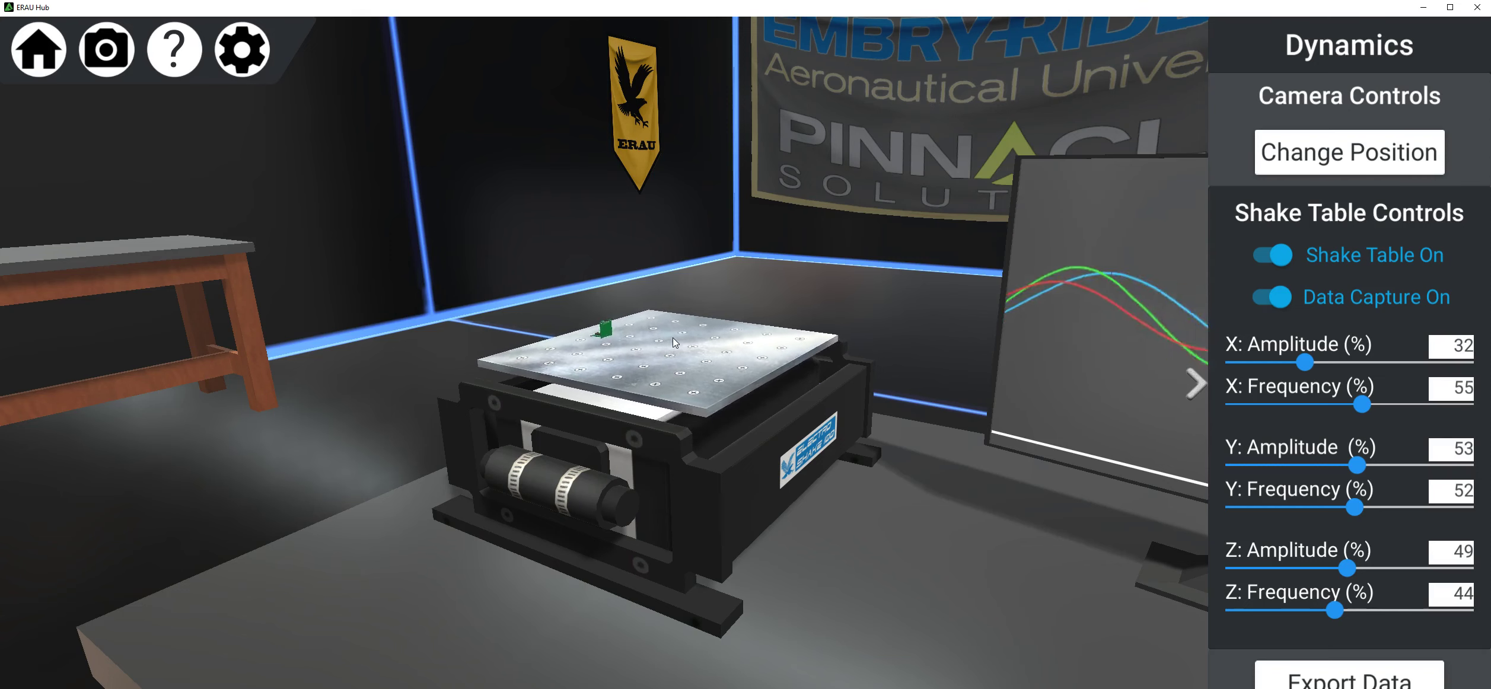
{"action": "left_click", "coordinate": [680, 368]}
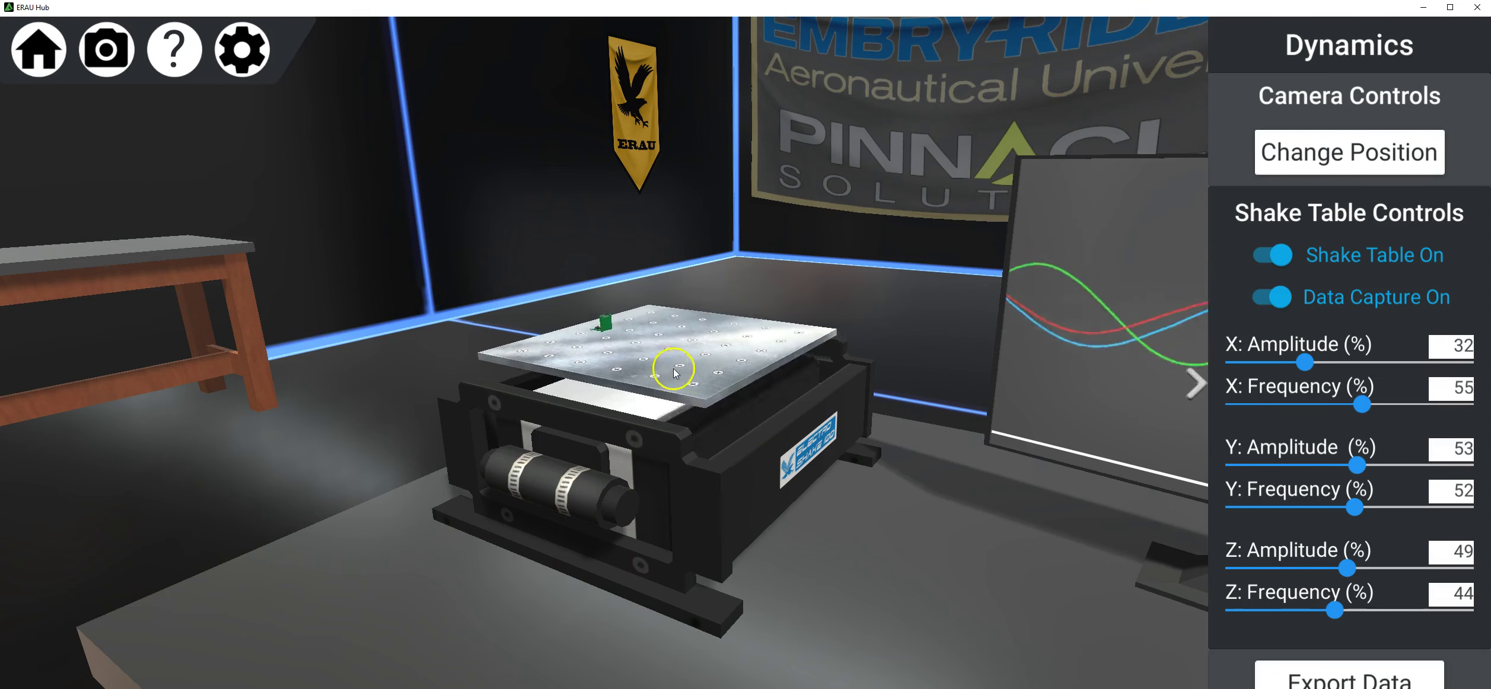
{"action": "left_click_drag", "start_coordinate": [1305, 362], "coordinate": [1392, 404]}
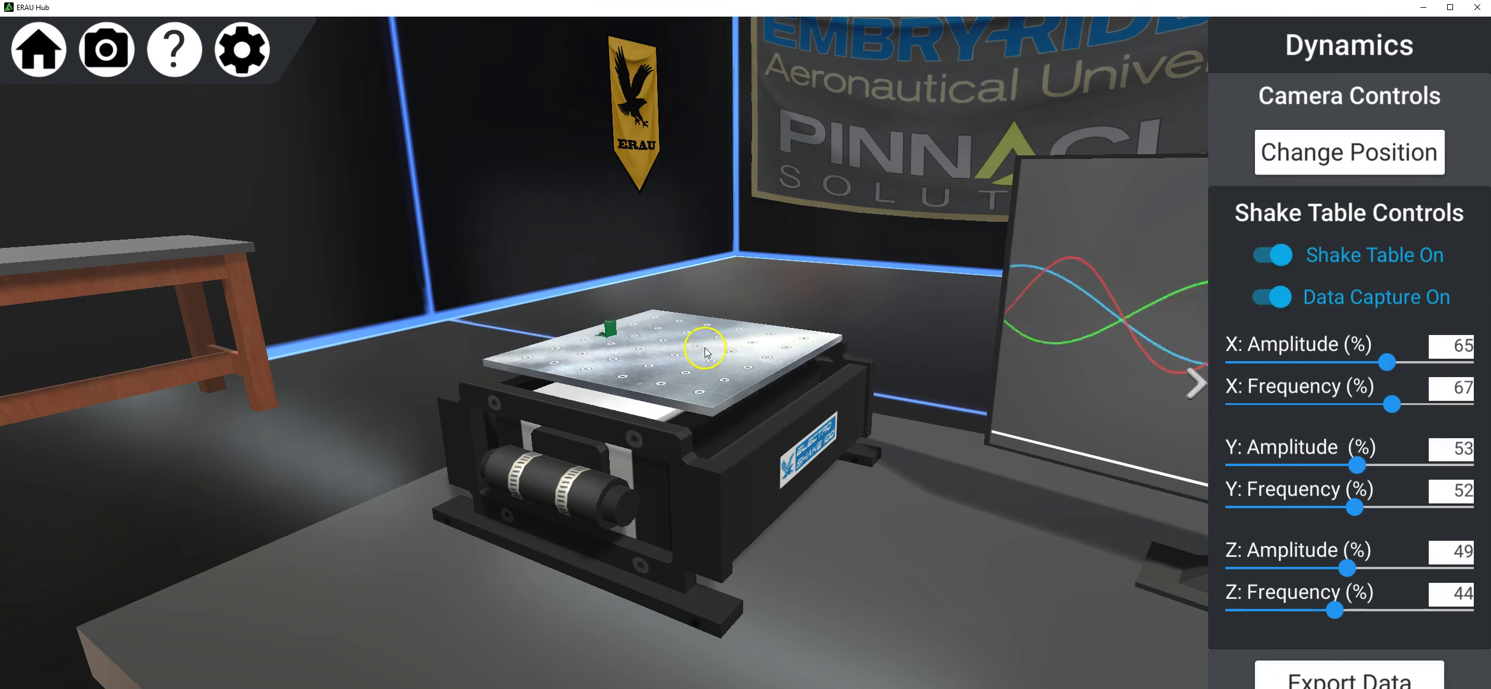
Go from the hub lobby into the Optics lab, zoom on the helicopter, and set room 90°, UAS 80°
{"action": "left_click", "coordinate": [39, 50]}
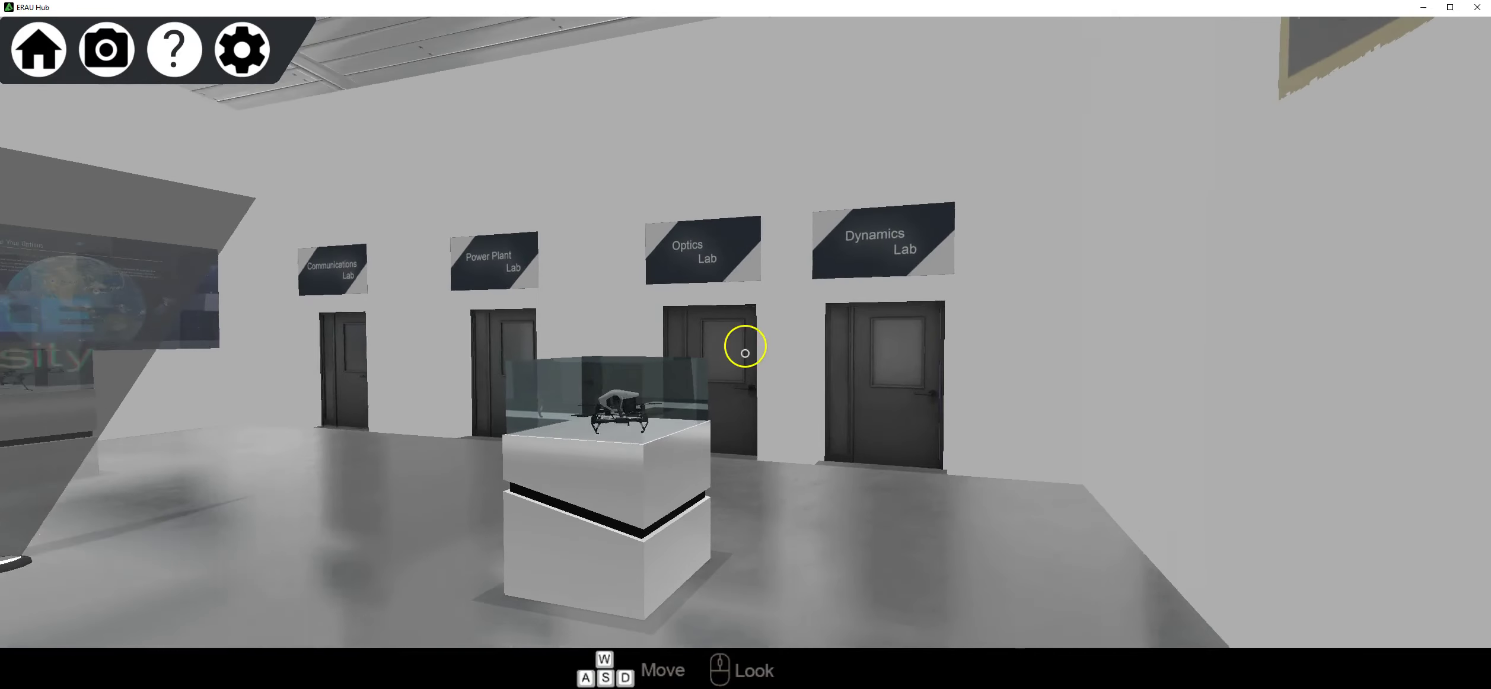
{"action": "key", "text": "w"}
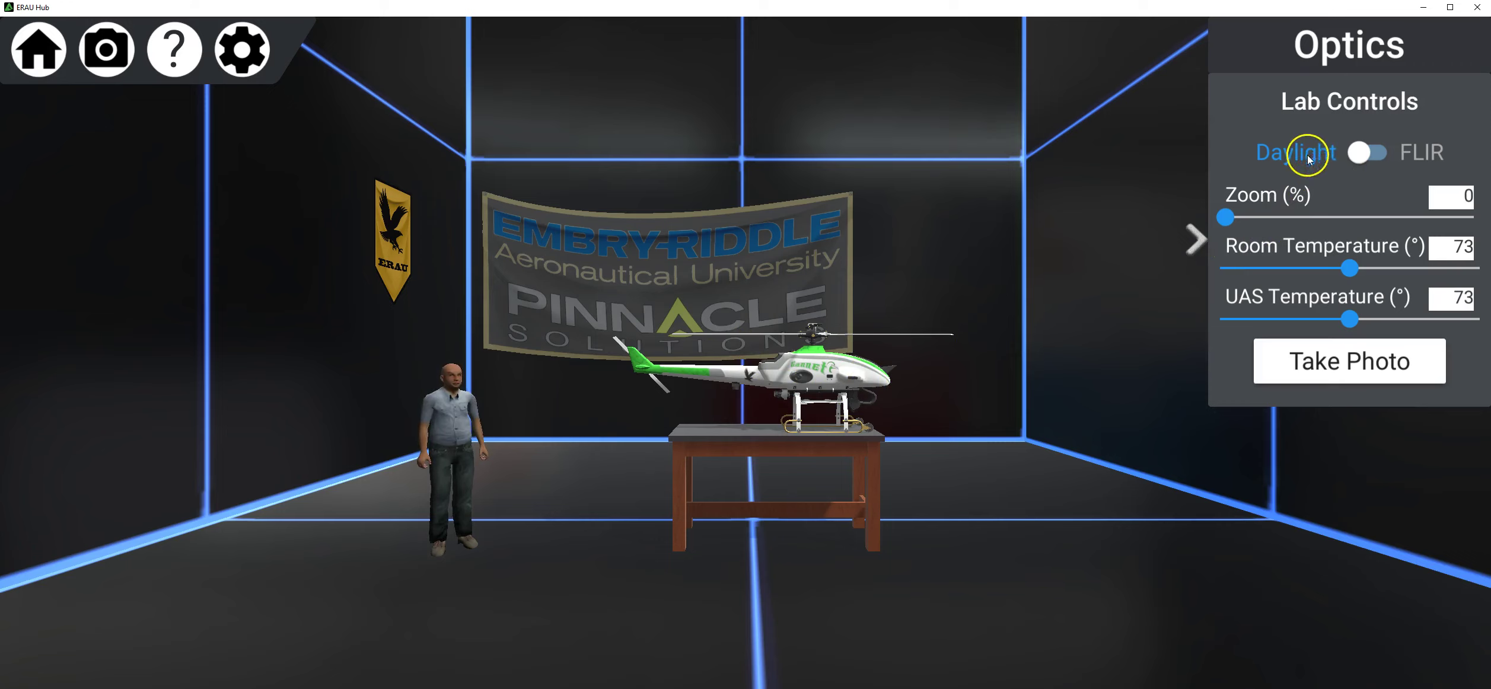
{"action": "left_click_drag", "start_coordinate": [1232, 225], "coordinate": [1240, 265]}
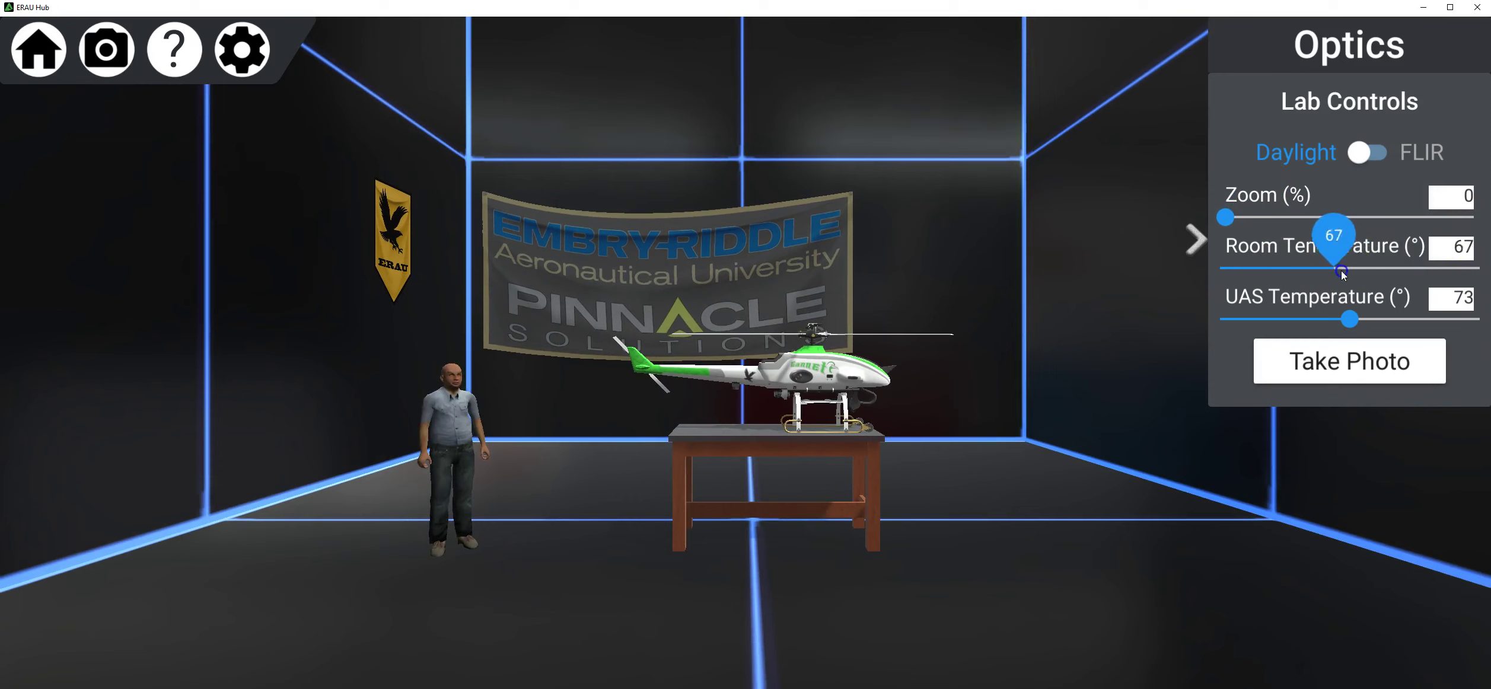
{"action": "left_click_drag", "start_coordinate": [1342, 272], "coordinate": [1398, 270]}
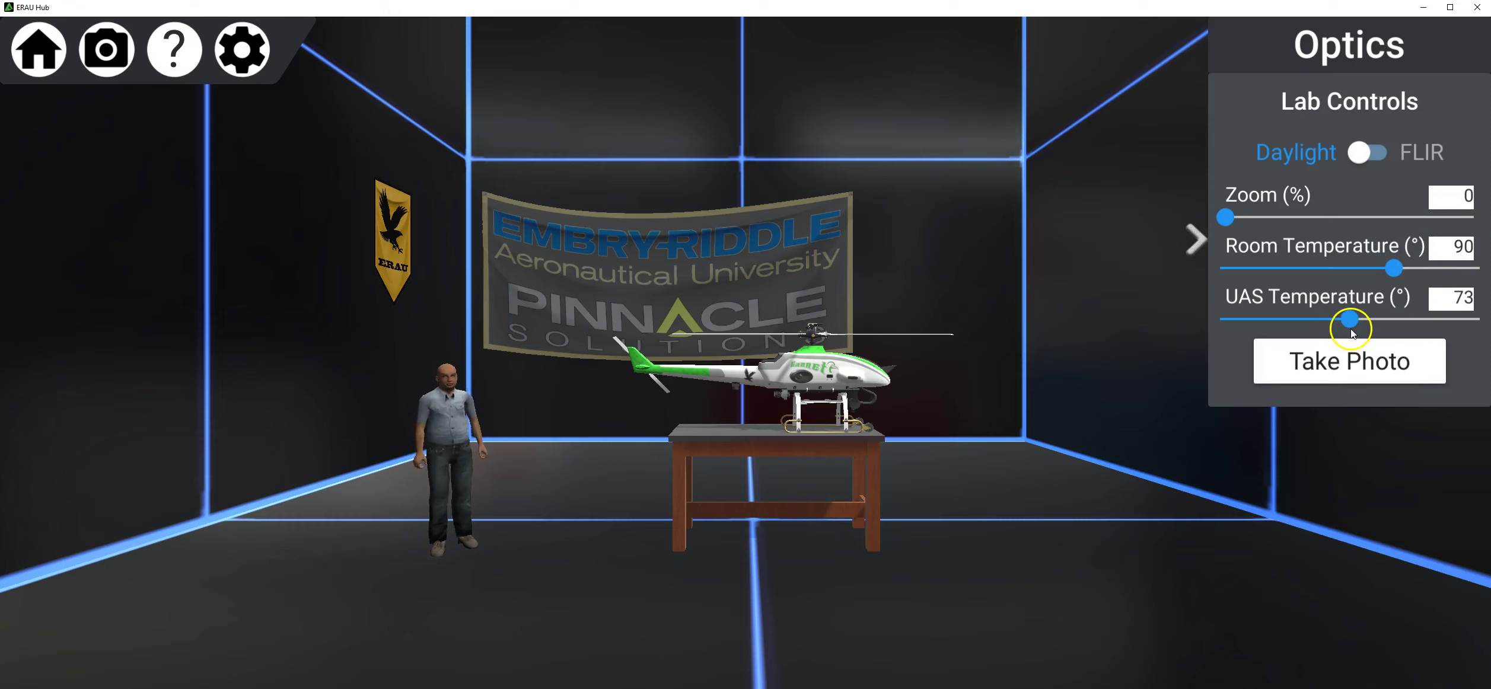
{"action": "mouse_move", "coordinate": [1350, 320]}
{"action": "left_mouse_down"}
{"action": "mouse_move", "coordinate": [1431, 321]}
{"action": "mouse_move", "coordinate": [1368, 321]}
{"action": "left_mouse_up"}
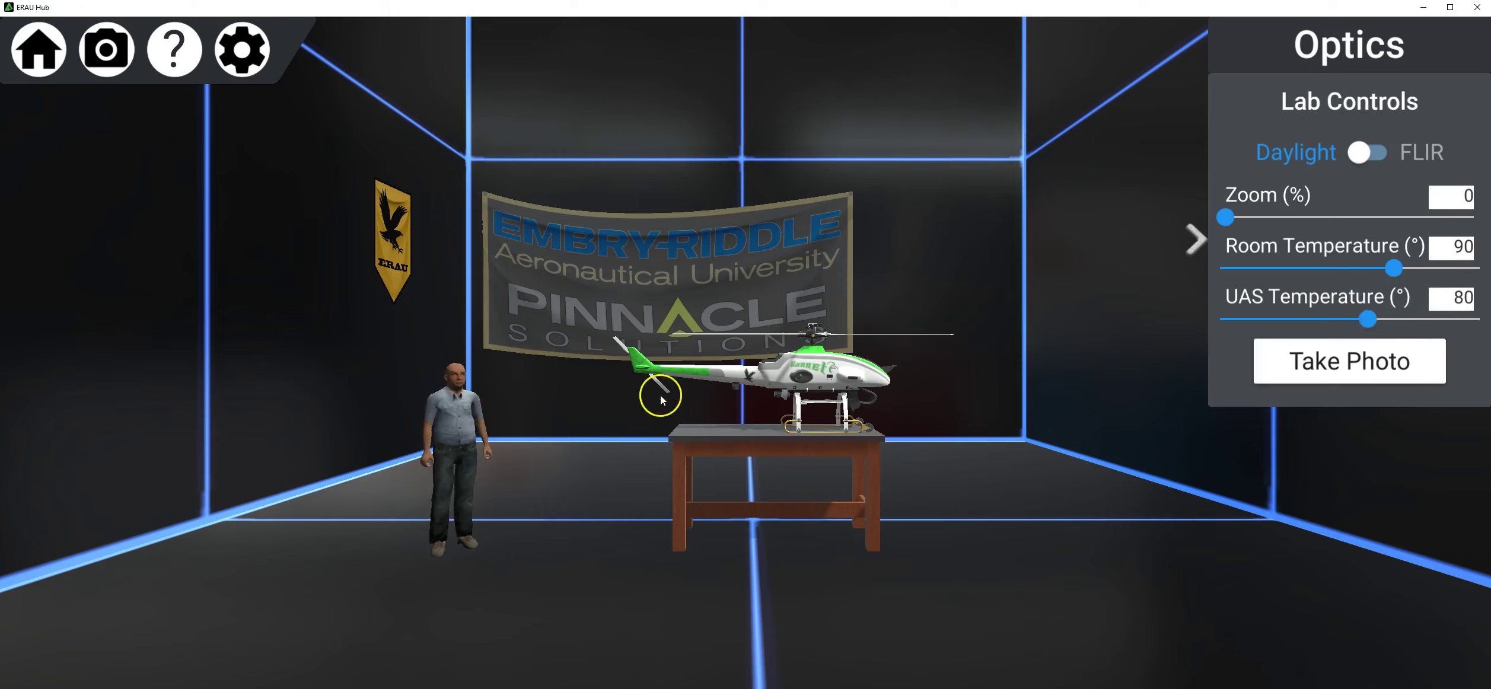
Switch the Optics lab camera to FLIR and lower room temperature to 23° and UAS to 47°
{"action": "left_click", "coordinate": [1376, 154]}
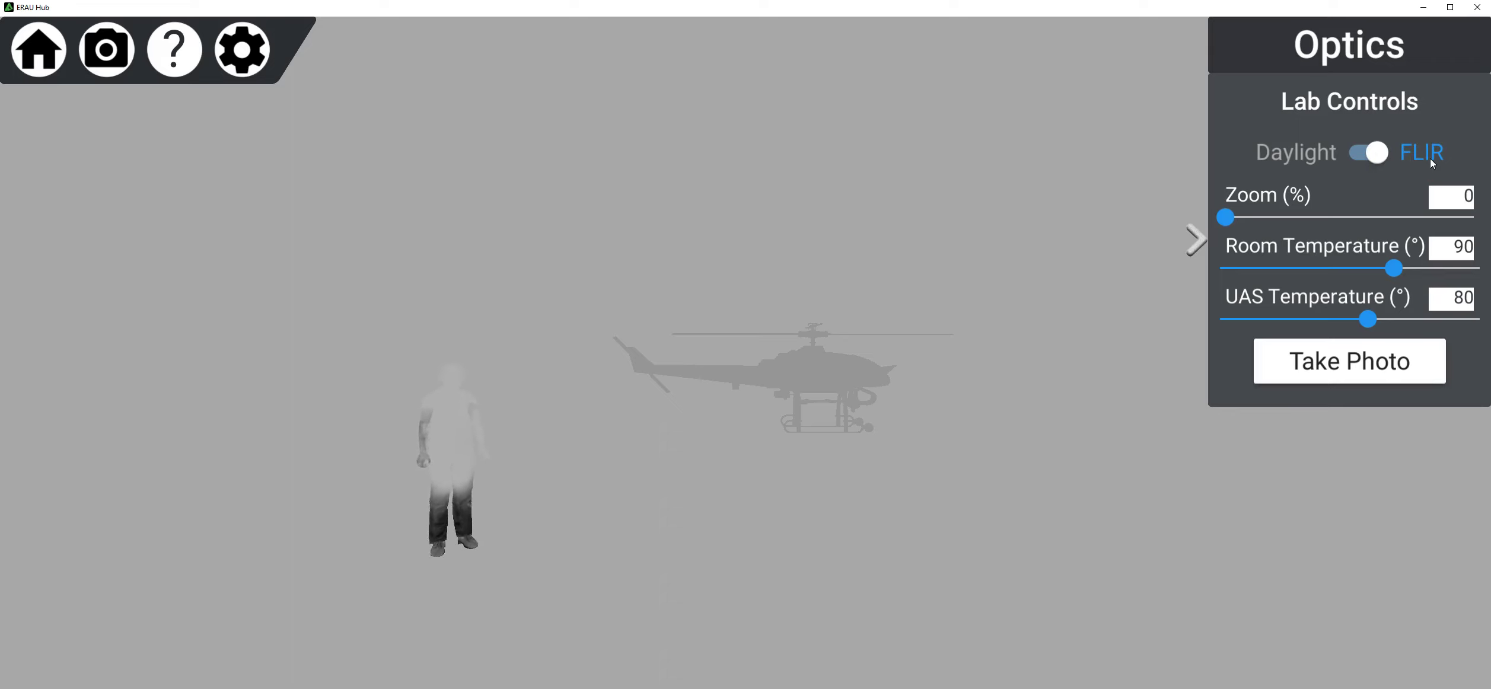
{"action": "left_click", "coordinate": [1395, 269]}
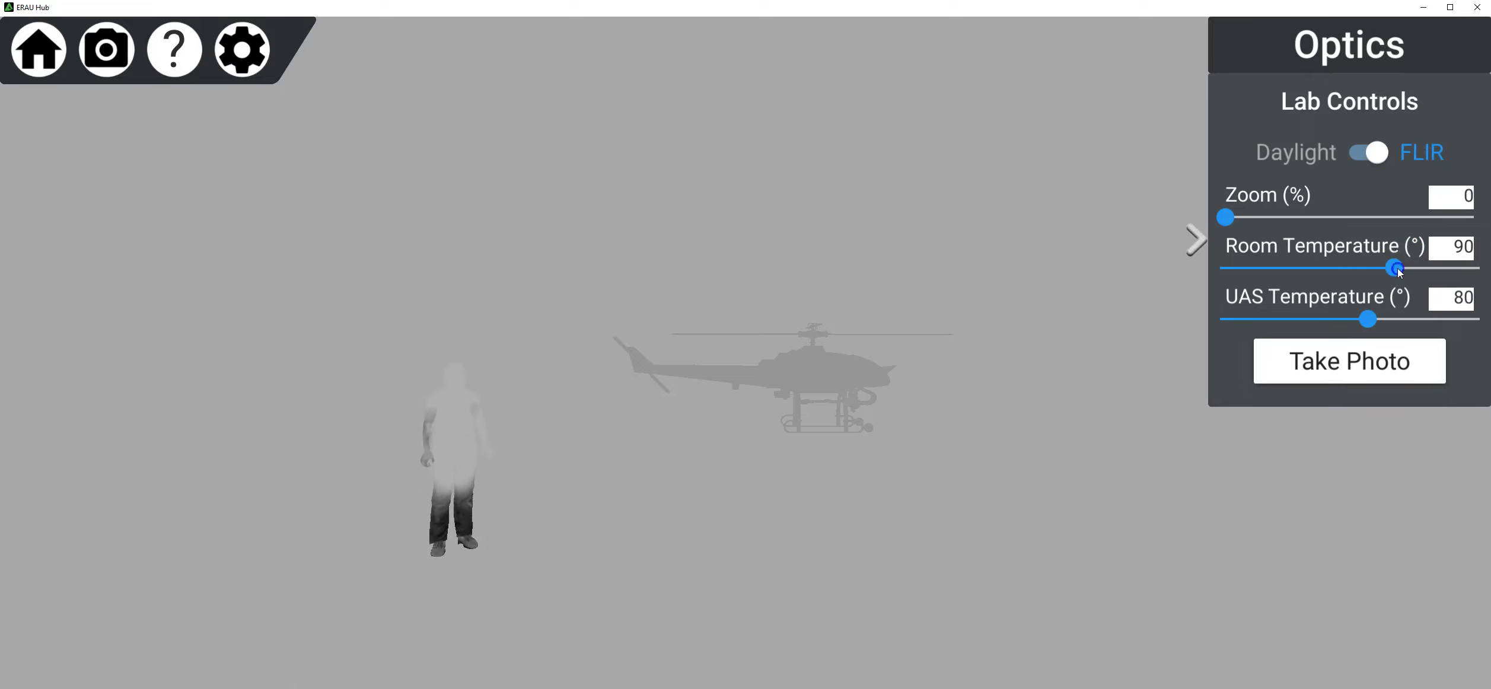
{"action": "left_click_drag", "start_coordinate": [1398, 270], "coordinate": [1215, 271]}
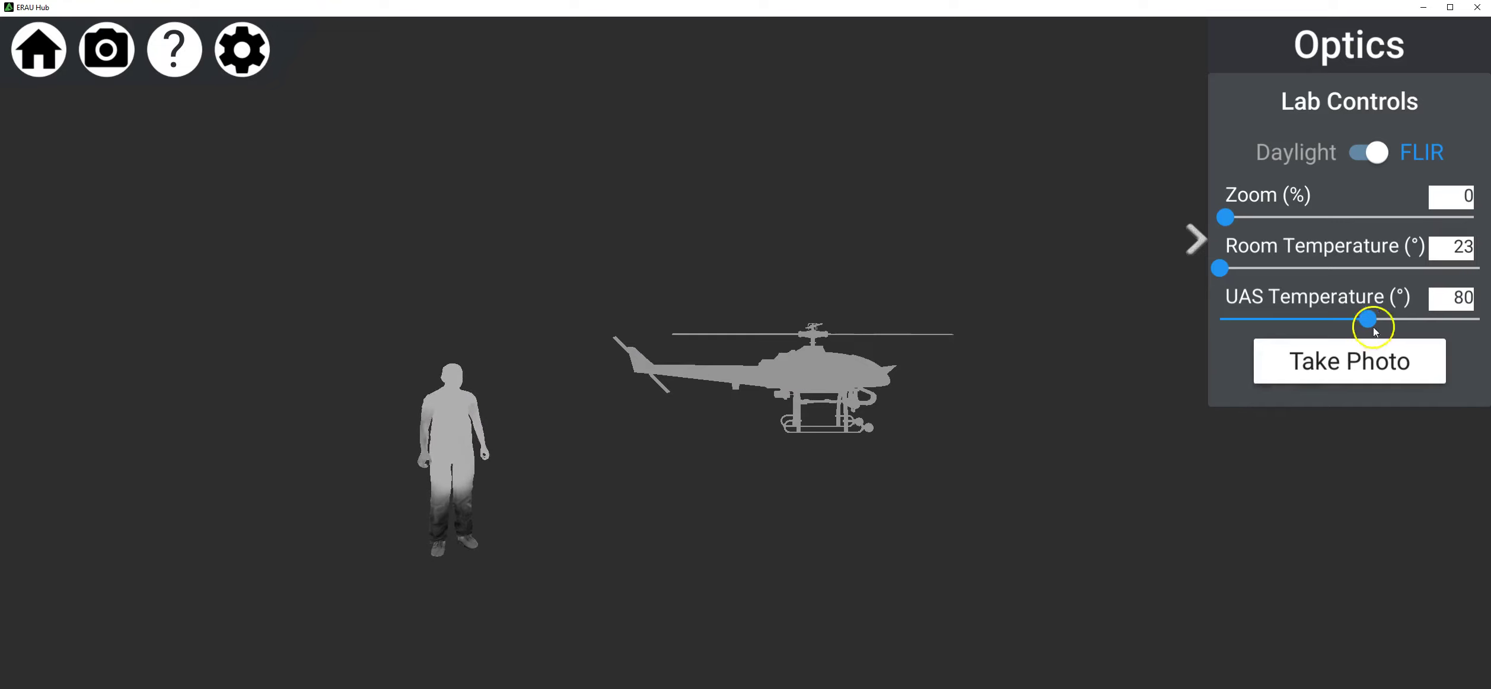
{"action": "left_click_drag", "start_coordinate": [1372, 321], "coordinate": [1282, 320]}
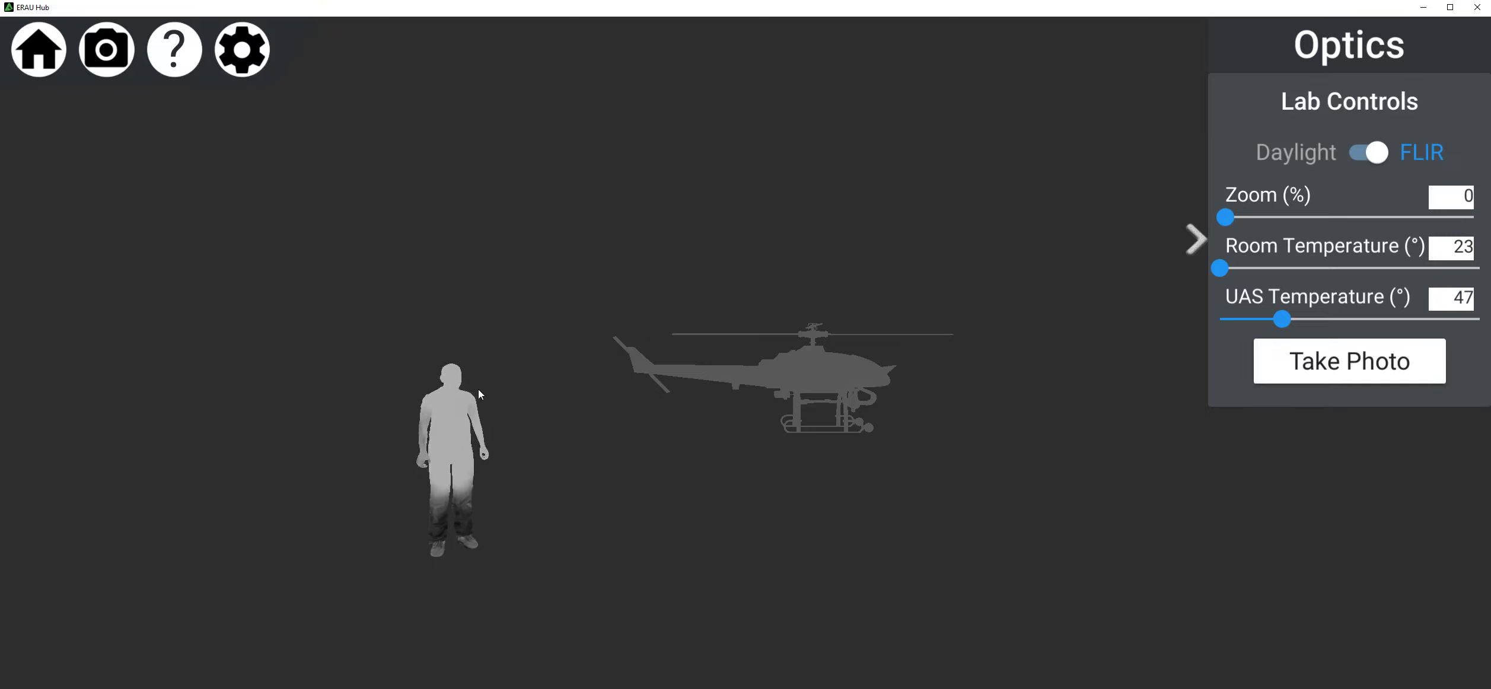
Return to the hub lobby and resume first-person control facing the lab doors
{"action": "left_click", "coordinate": [80, 124]}
{"action": "left_click", "coordinate": [38, 55]}
{"action": "left_click", "coordinate": [206, 163]}
{"action": "left_click", "coordinate": [745, 350]}
Walk down the hall to the Power Plant Lab door and enter the lab
{"action": "left_click_drag", "start_coordinate": [745, 352], "coordinate": [745, 353]}
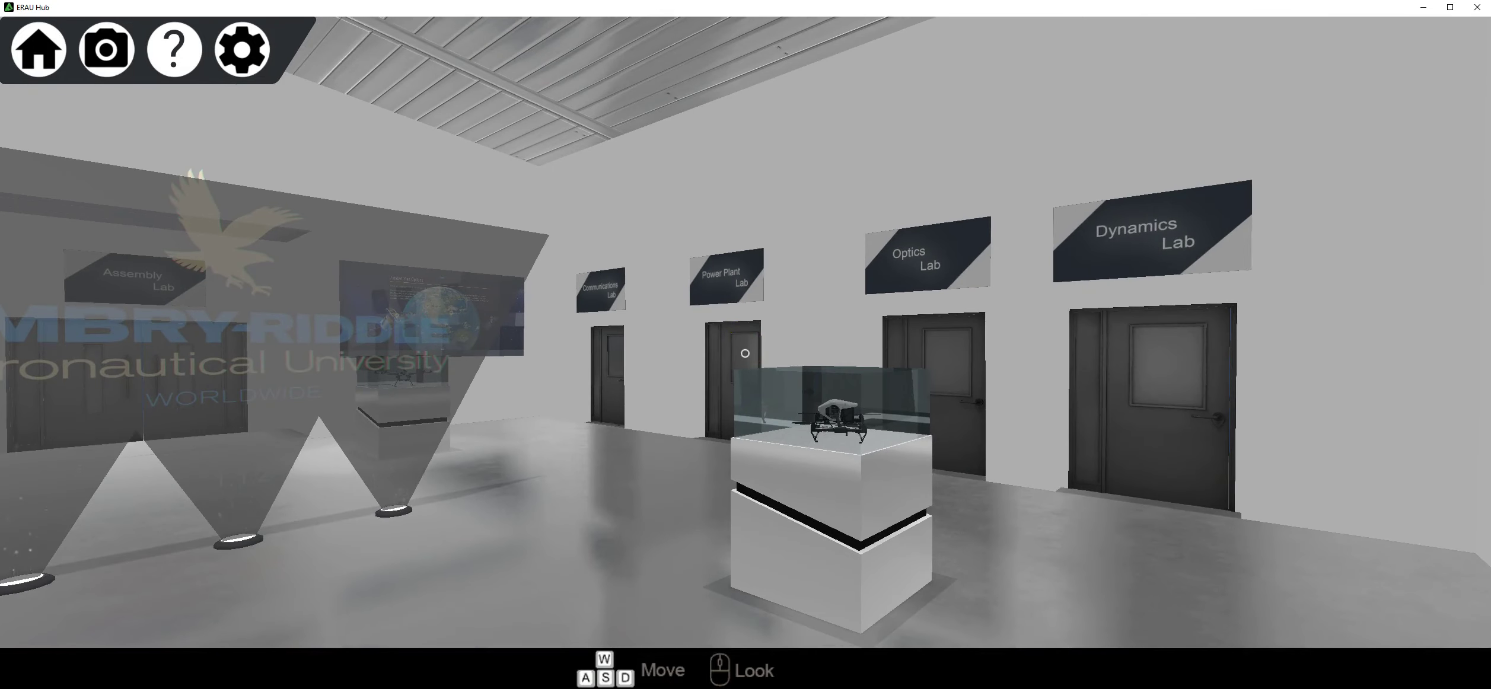
{"action": "key", "text": "w"}
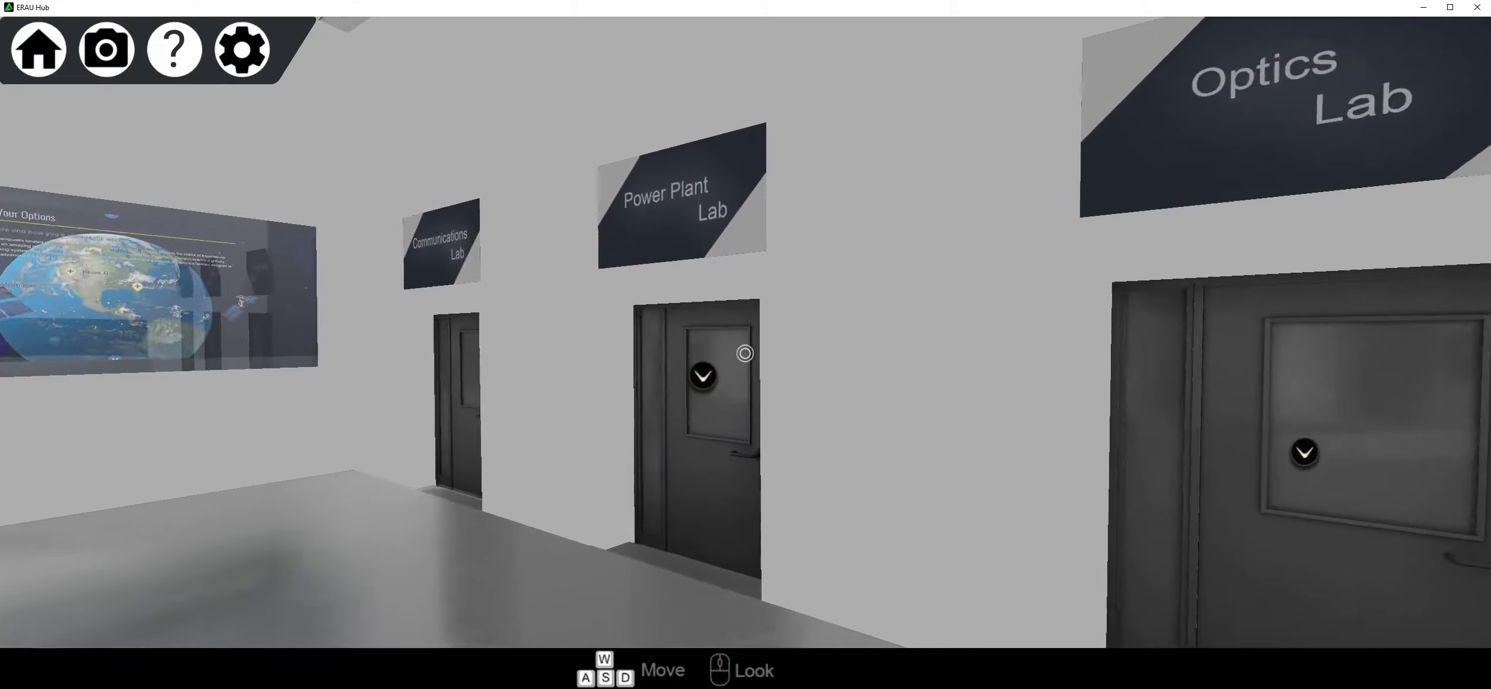
{"action": "key", "text": "w"}
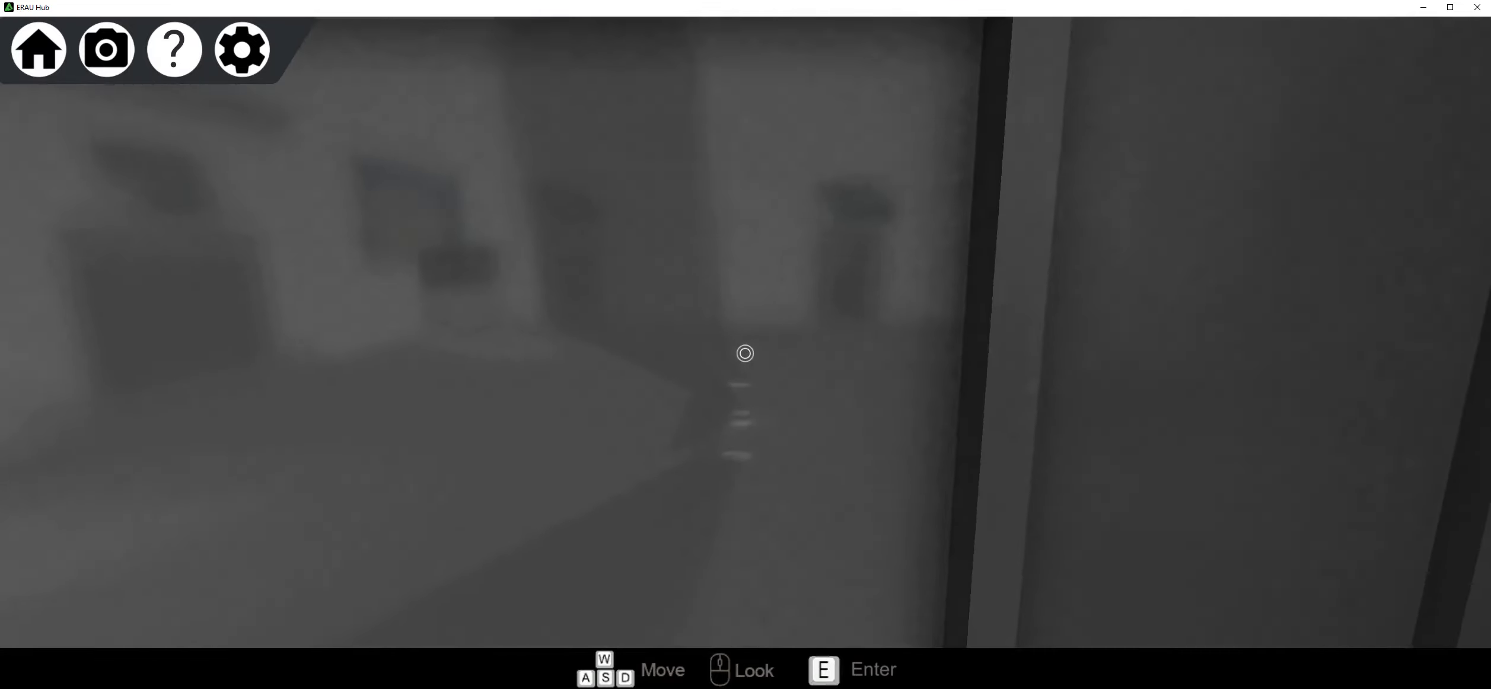
{"action": "left_click_drag", "start_coordinate": [745, 353], "coordinate": [745, 353]}
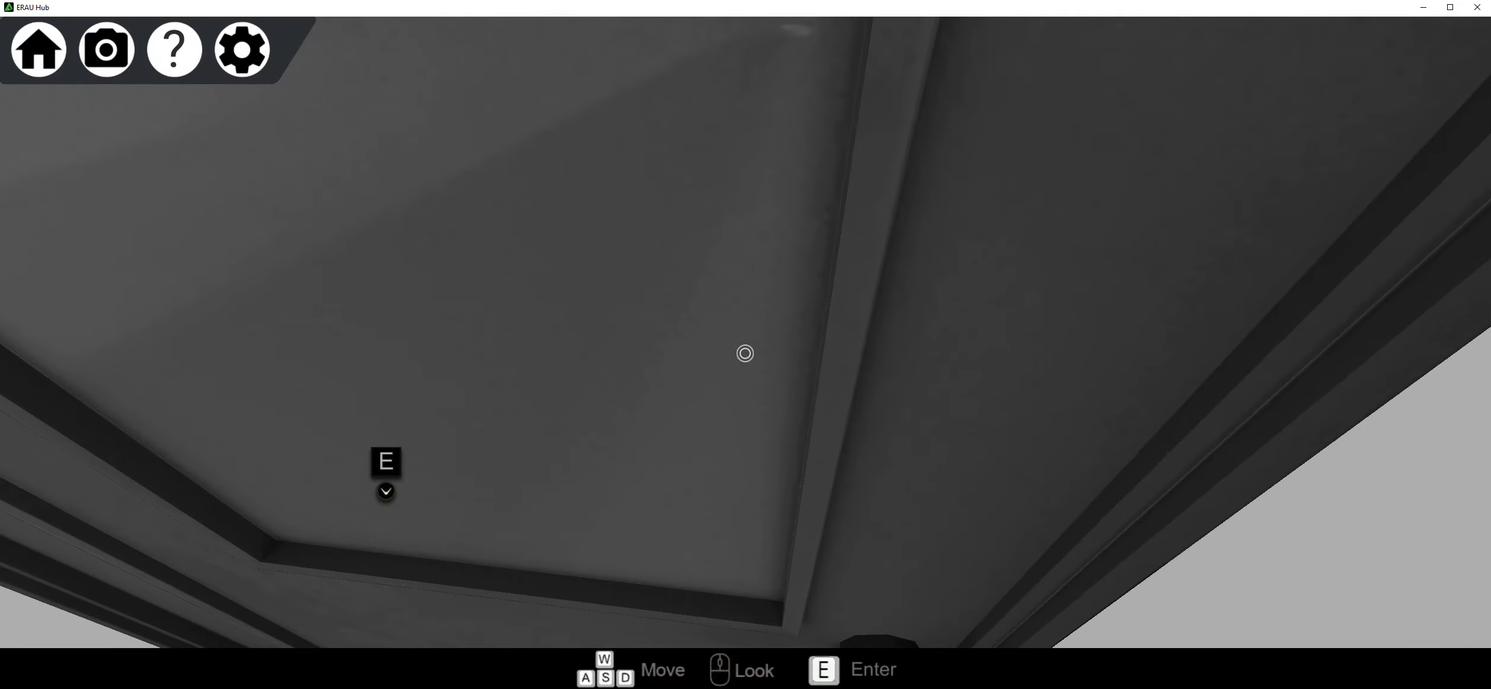
{"action": "key", "text": "e"}
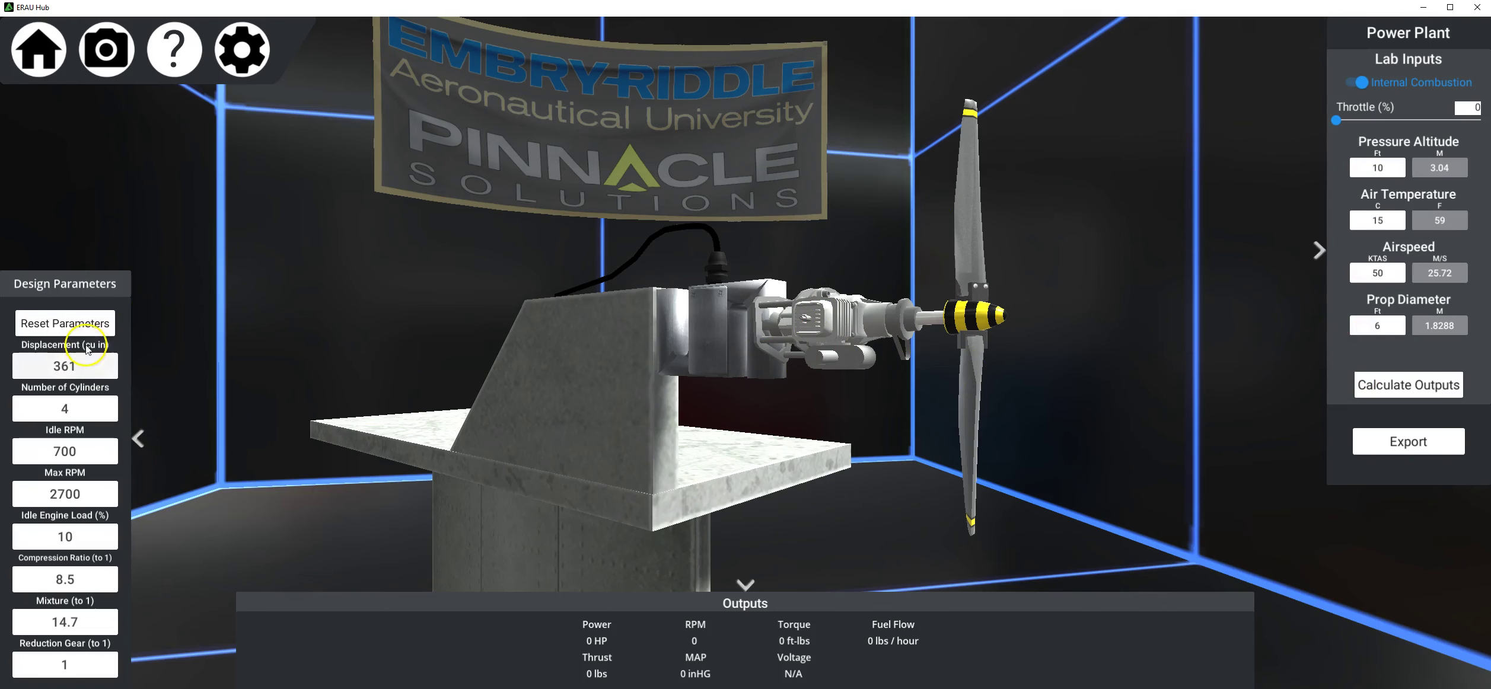
Toggle the engine to Electric Motor and back, set throttle to 45, then return home
{"action": "left_click", "coordinate": [1358, 83]}
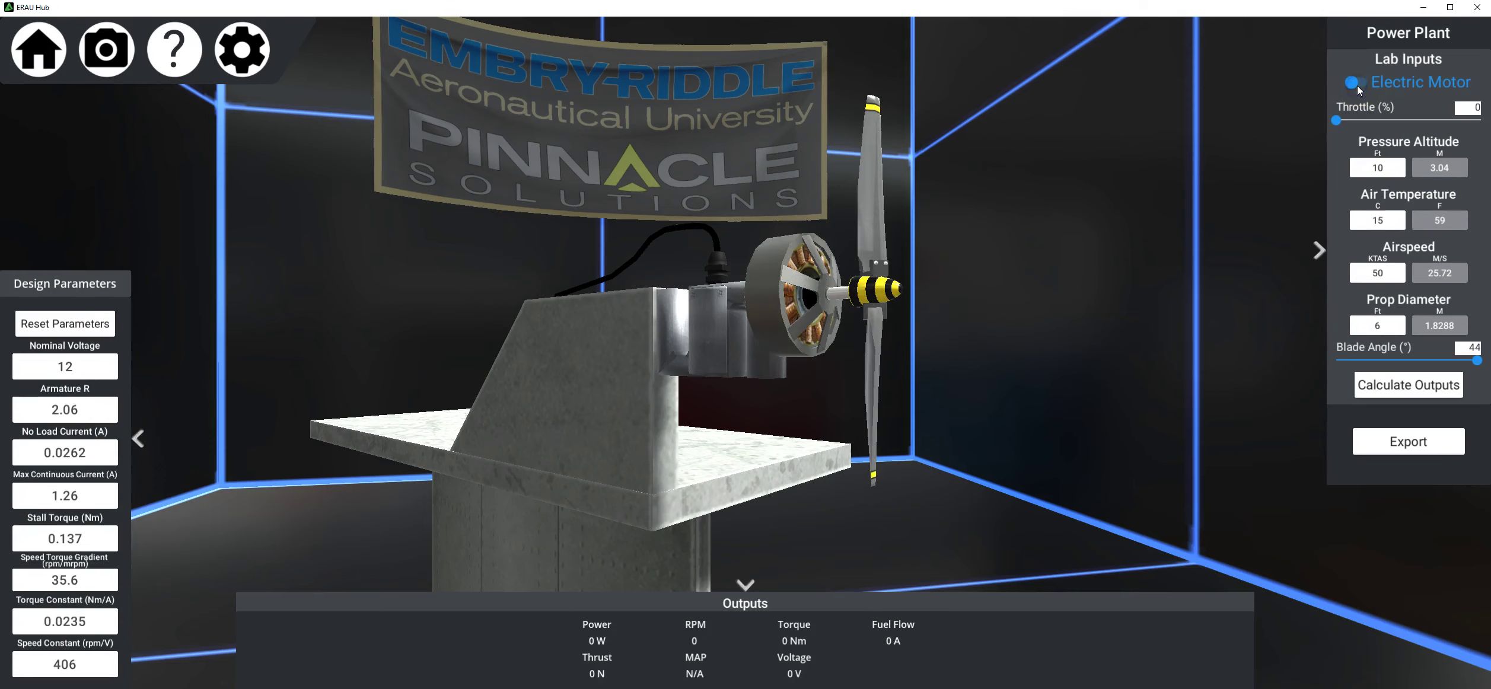
{"action": "left_click", "coordinate": [1361, 83]}
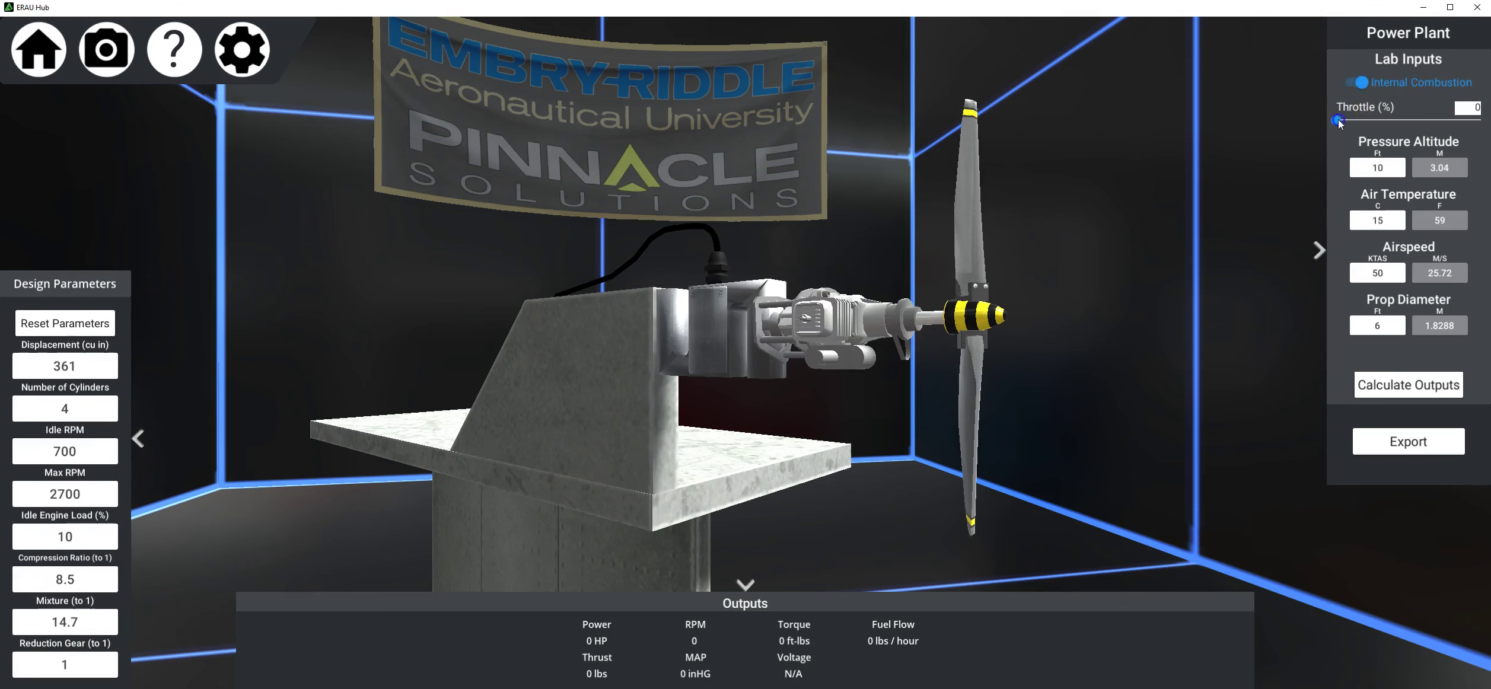
{"action": "left_click_drag", "start_coordinate": [1336, 120], "coordinate": [1404, 127]}
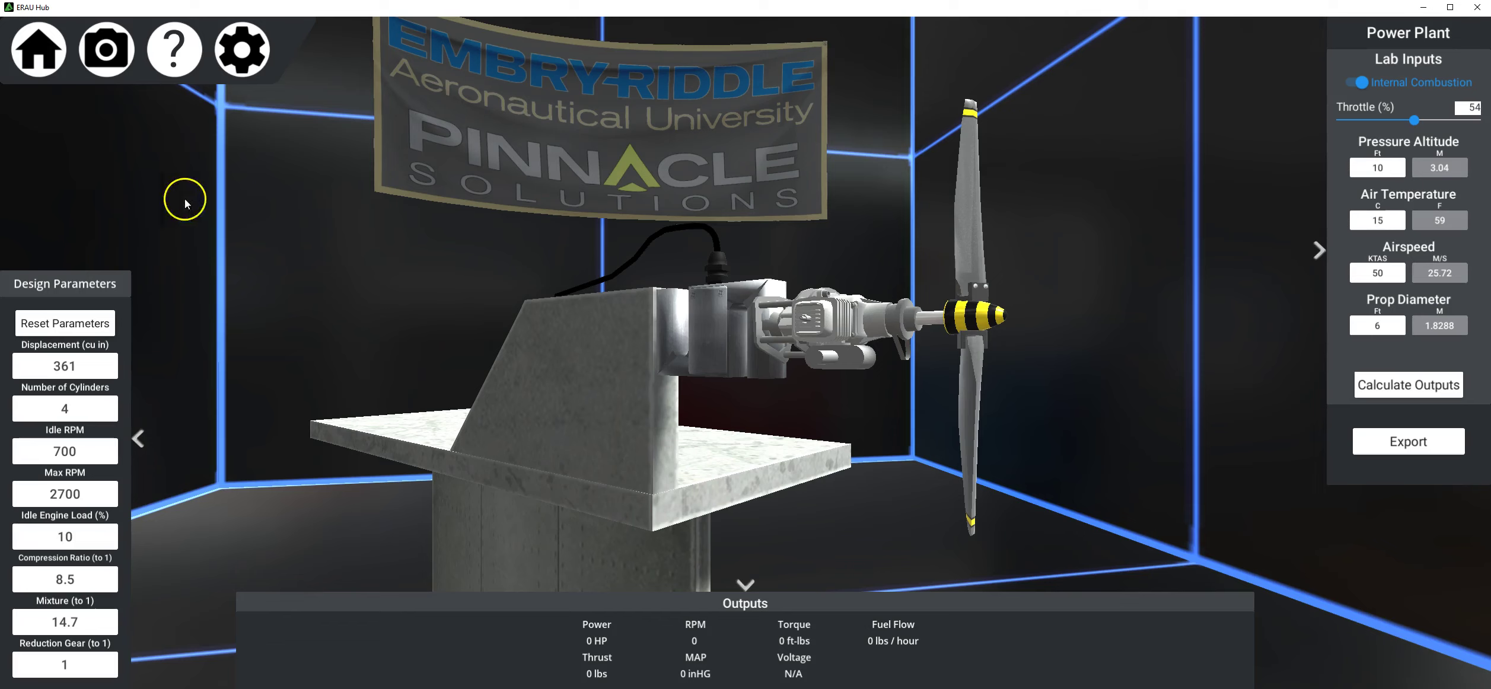
{"action": "left_click", "coordinate": [49, 66]}
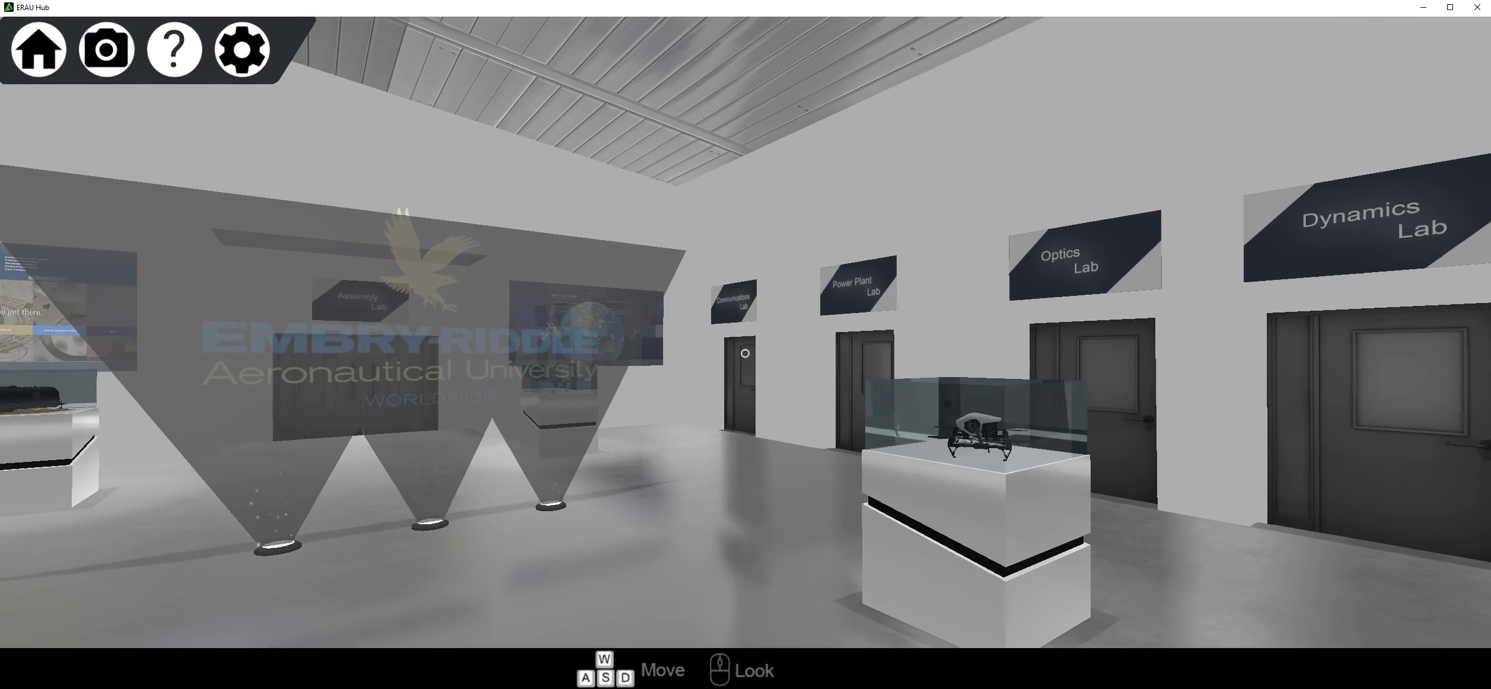
Enter the Communications lab and switch the antenna to dipole and back to dish
{"action": "key", "text": "w"}
{"action": "key", "text": "w"}
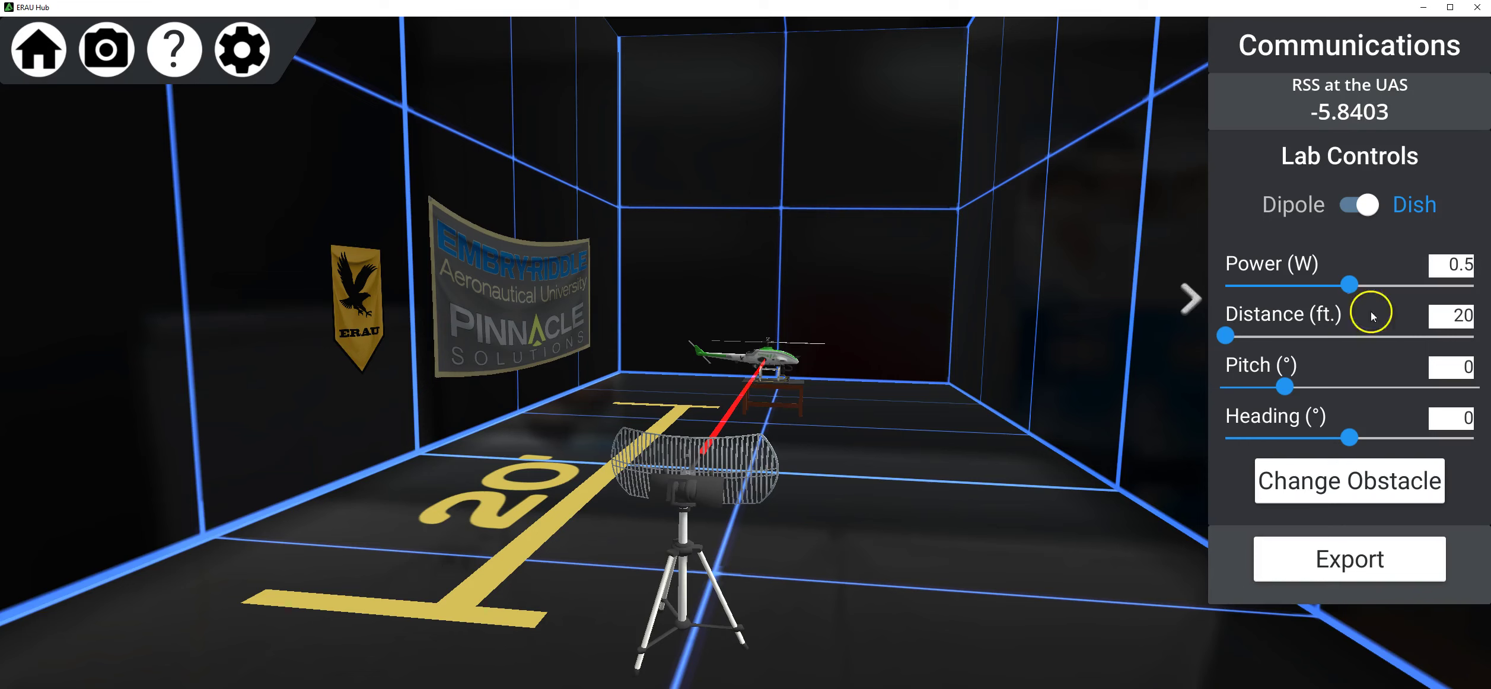
{"action": "left_click", "coordinate": [1351, 205]}
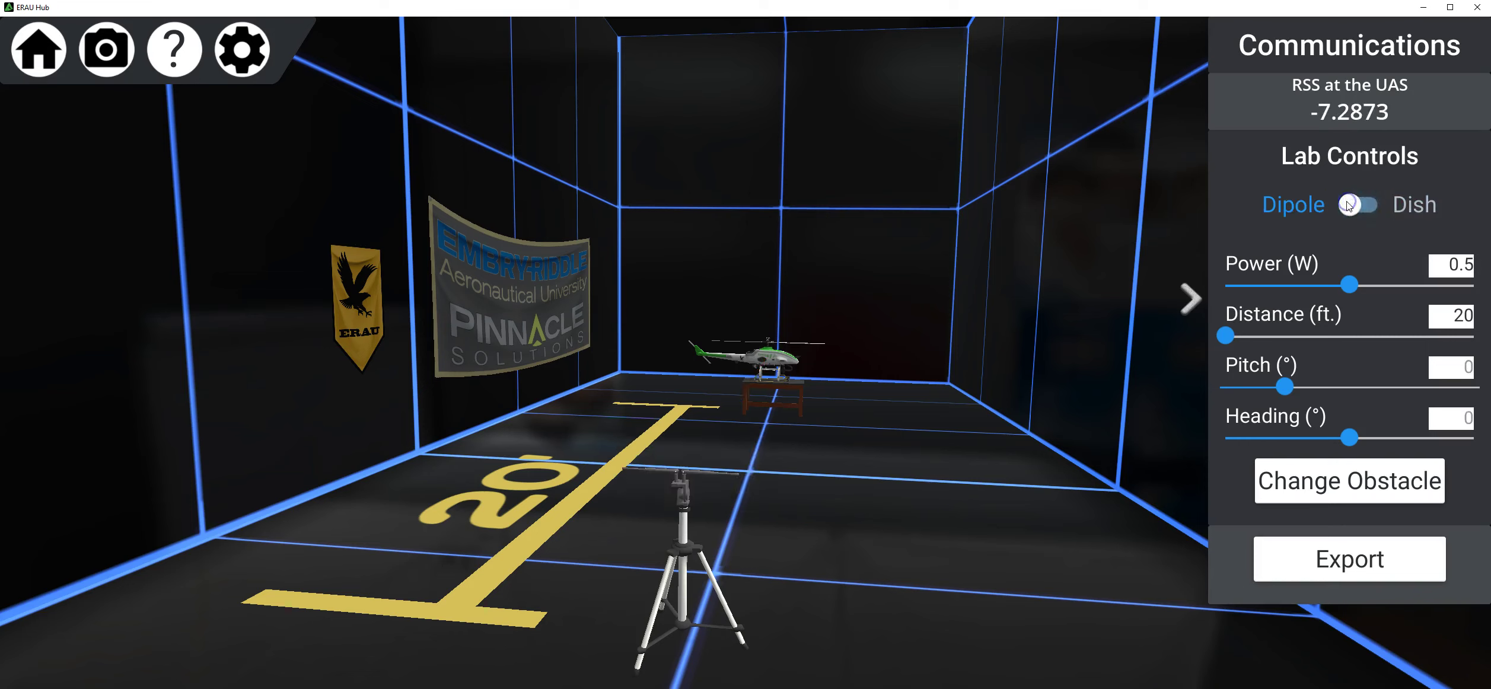
{"action": "left_click", "coordinate": [1353, 205]}
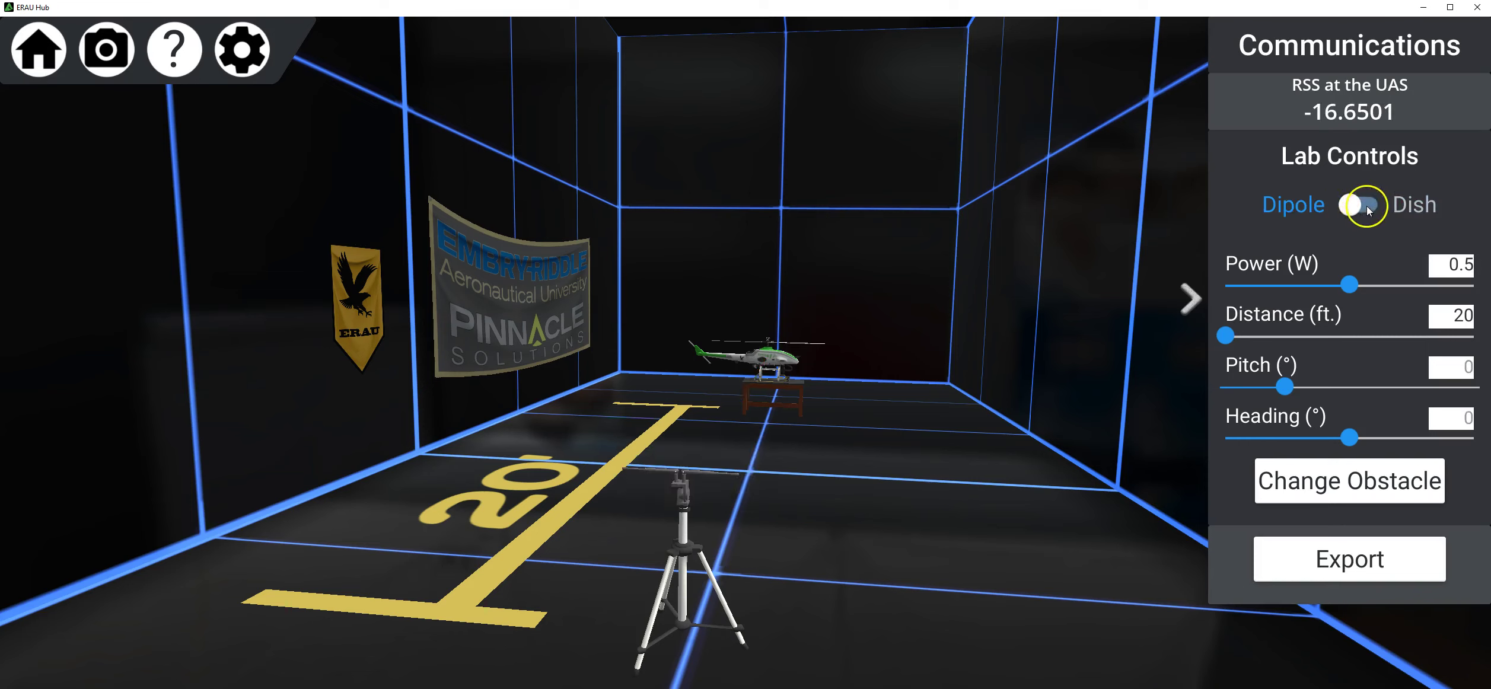
{"action": "left_click", "coordinate": [1307, 207]}
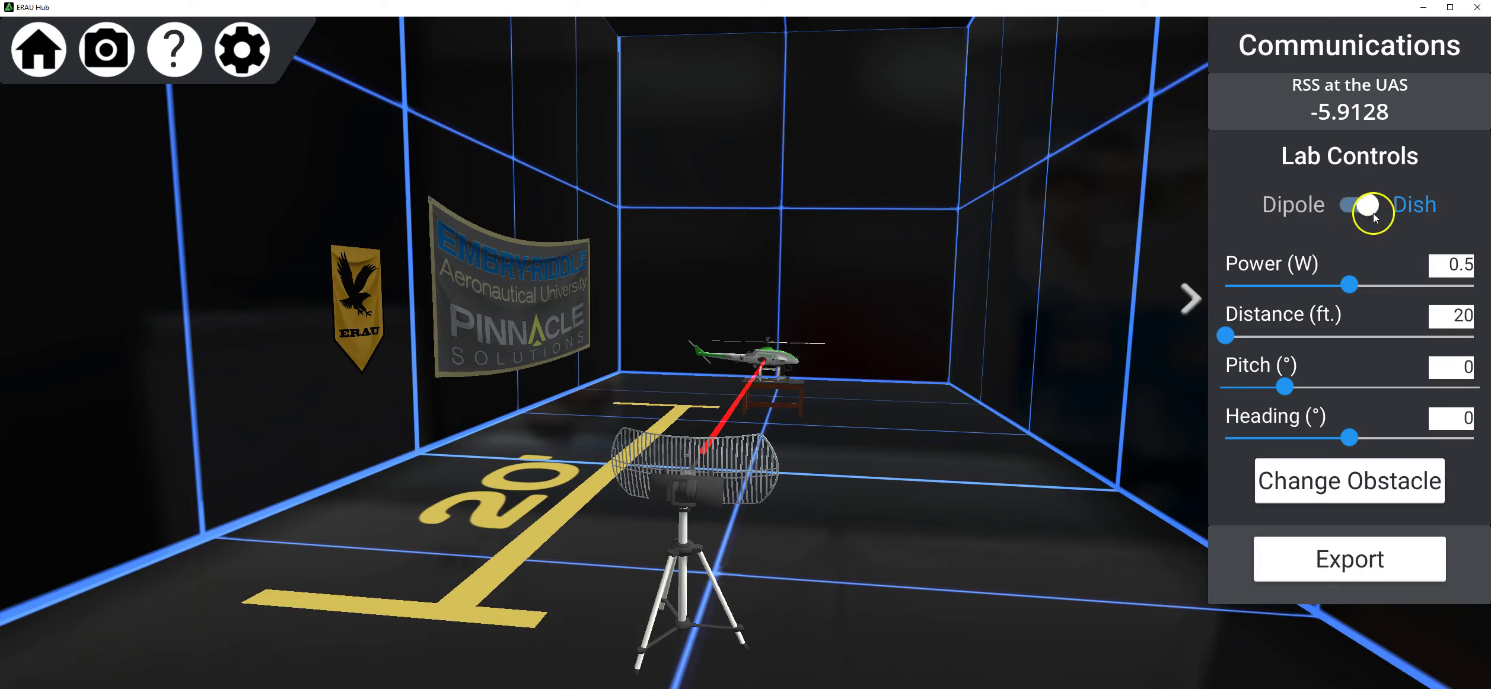
Set the transmit power to 0.74 W and make a stand of trees the obstacle
{"action": "left_click", "coordinate": [1346, 279]}
{"action": "left_click_drag", "start_coordinate": [1345, 277], "coordinate": [1408, 289]}
{"action": "left_click", "coordinate": [1285, 387]}
{"action": "left_click", "coordinate": [1358, 492]}
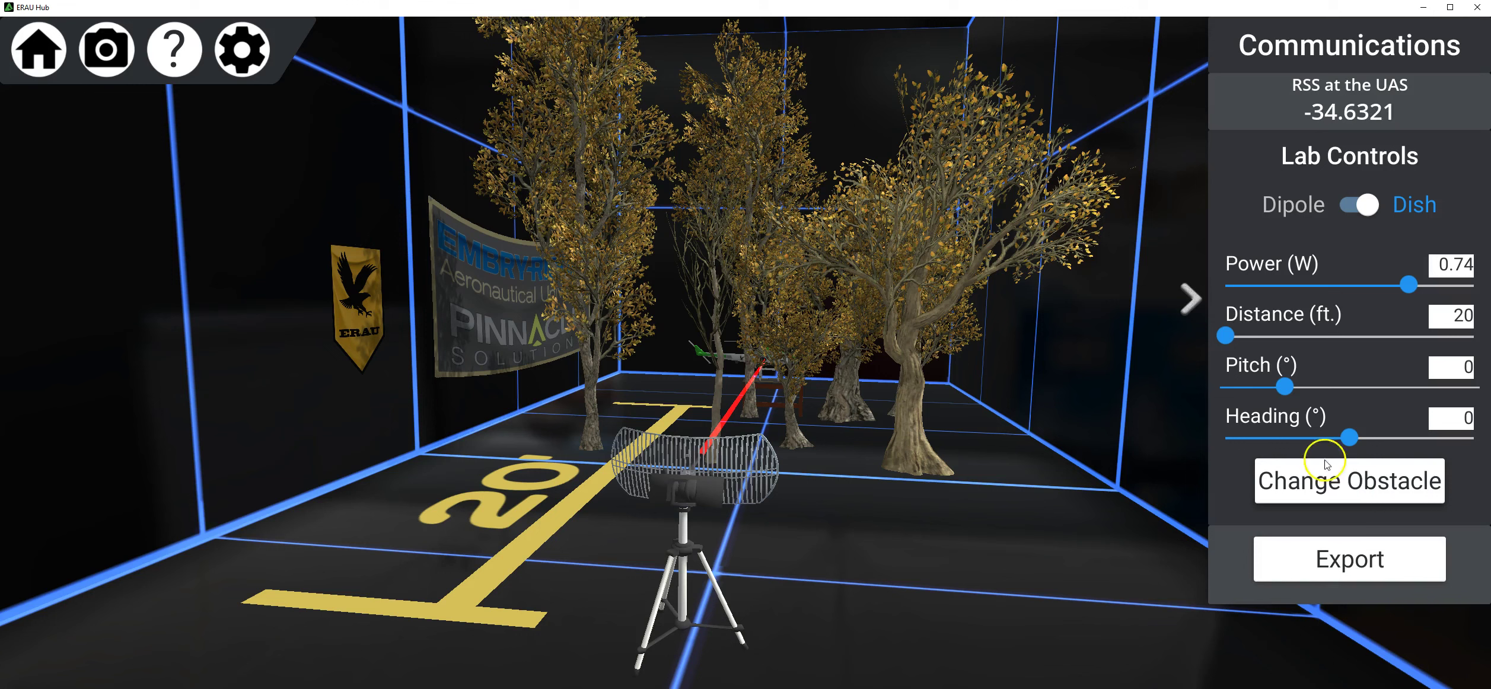
Turn the dish heading to 17° and back to 0, then change the trees obstacle to a brick wall
{"action": "mouse_move", "coordinate": [1349, 437]}
{"action": "left_mouse_down"}
{"action": "mouse_move", "coordinate": [1365, 438]}
{"action": "mouse_move", "coordinate": [1329, 434]}
{"action": "mouse_move", "coordinate": [1350, 432]}
{"action": "left_mouse_up"}
{"action": "left_click", "coordinate": [1371, 478]}
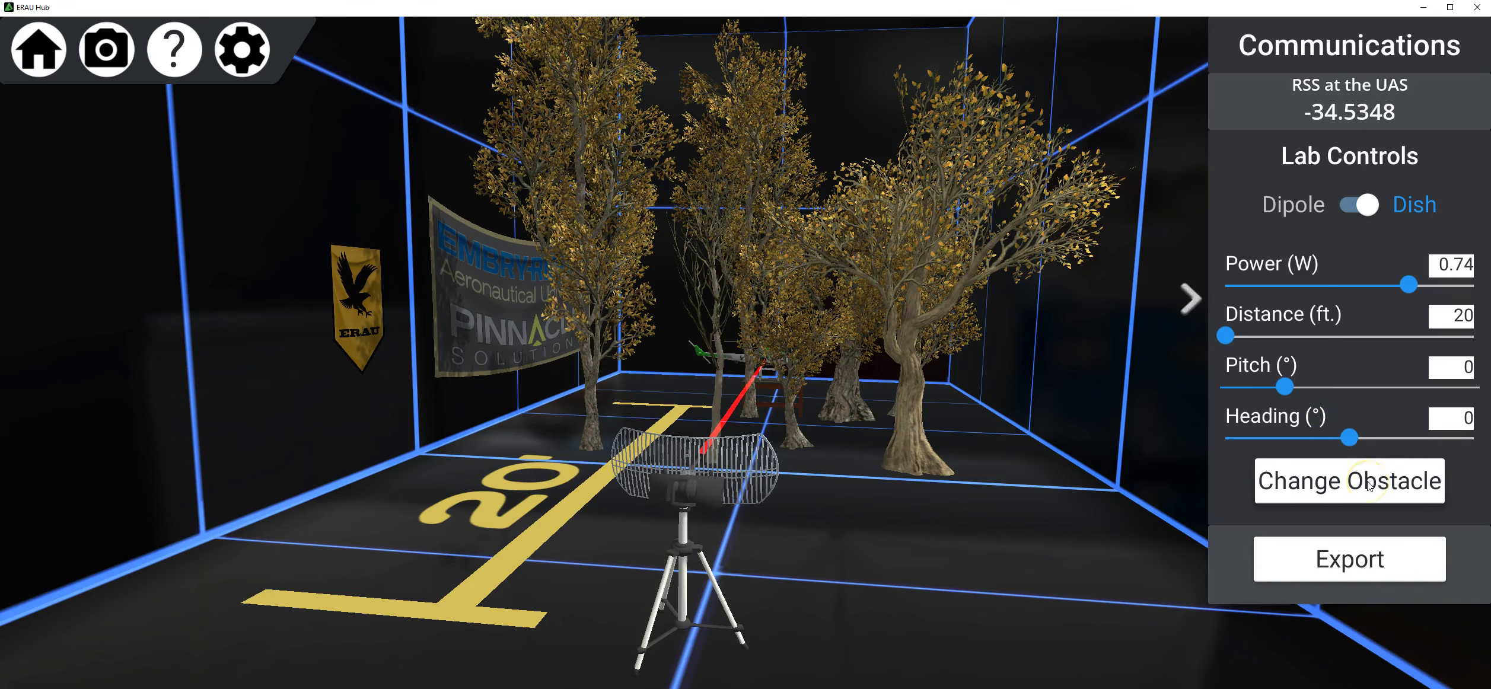
{"action": "left_click", "coordinate": [1370, 485]}
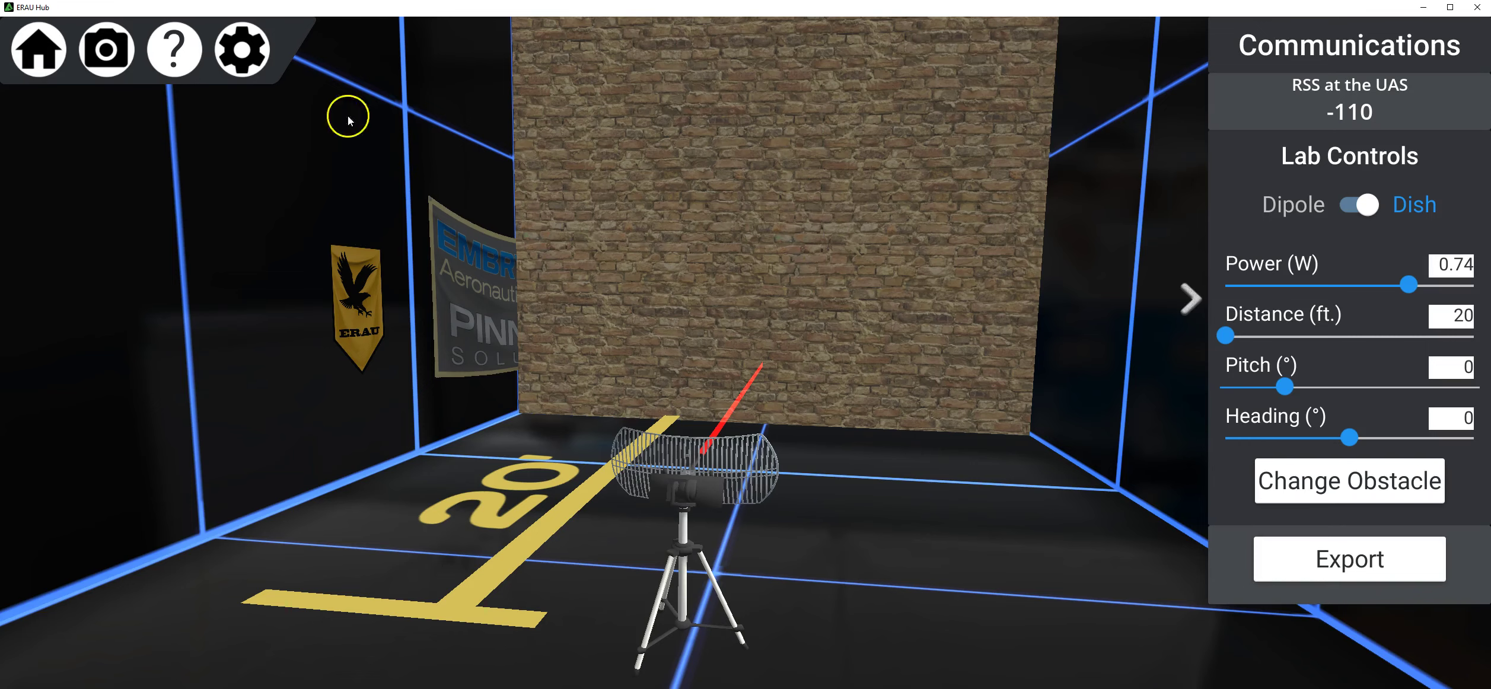
Go back to the lobby, walk past the Embry-Riddle hologram and enter the Assembly Lab
{"action": "left_click", "coordinate": [33, 52]}
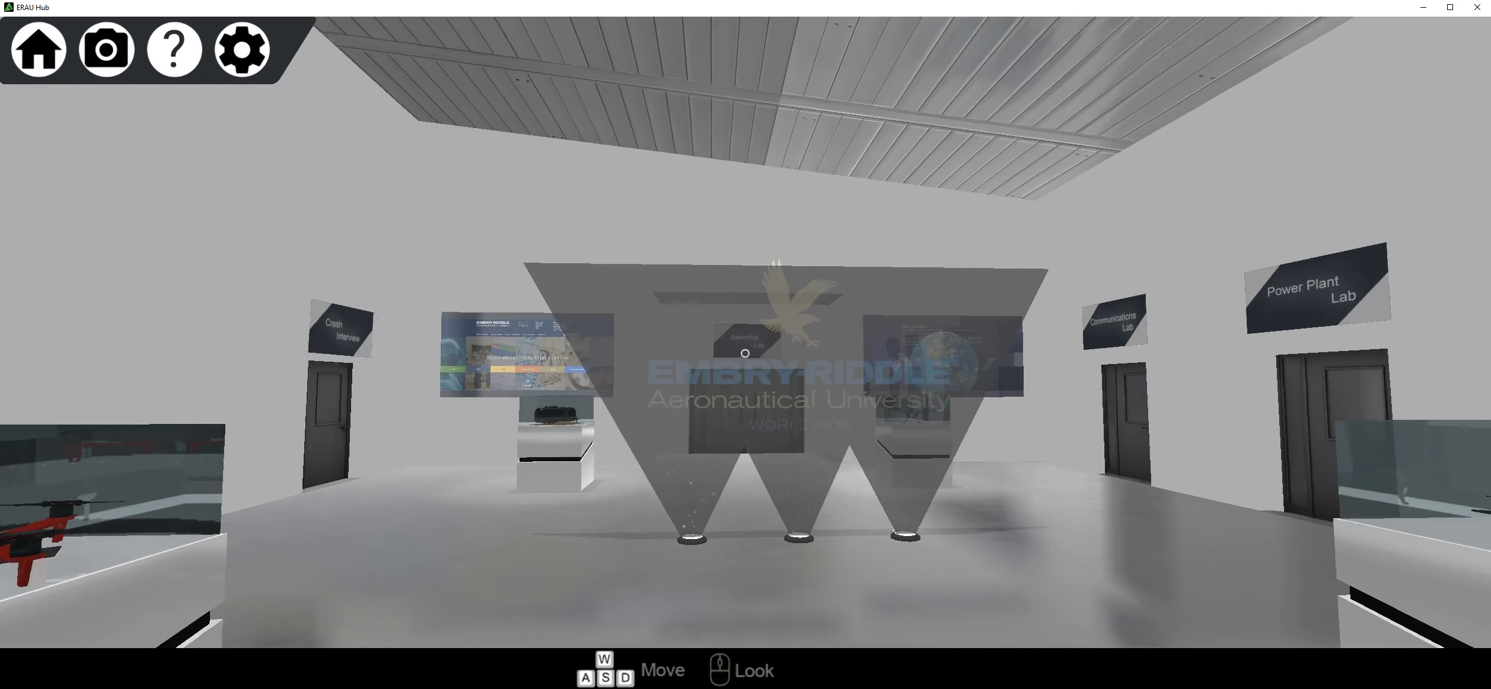
{"action": "left_click_drag", "start_coordinate": [745, 353], "coordinate": [332, 356]}
{"action": "key", "text": "s"}
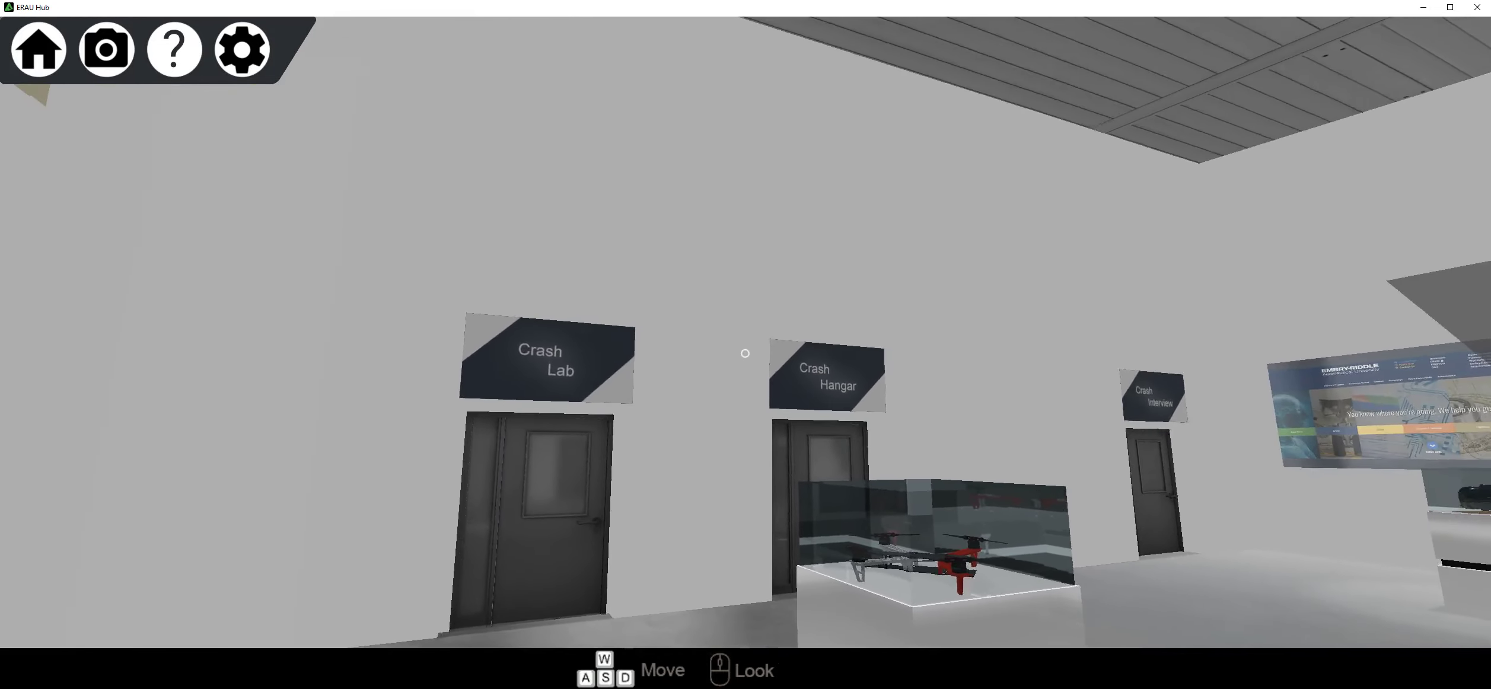
{"action": "key", "text": "d"}
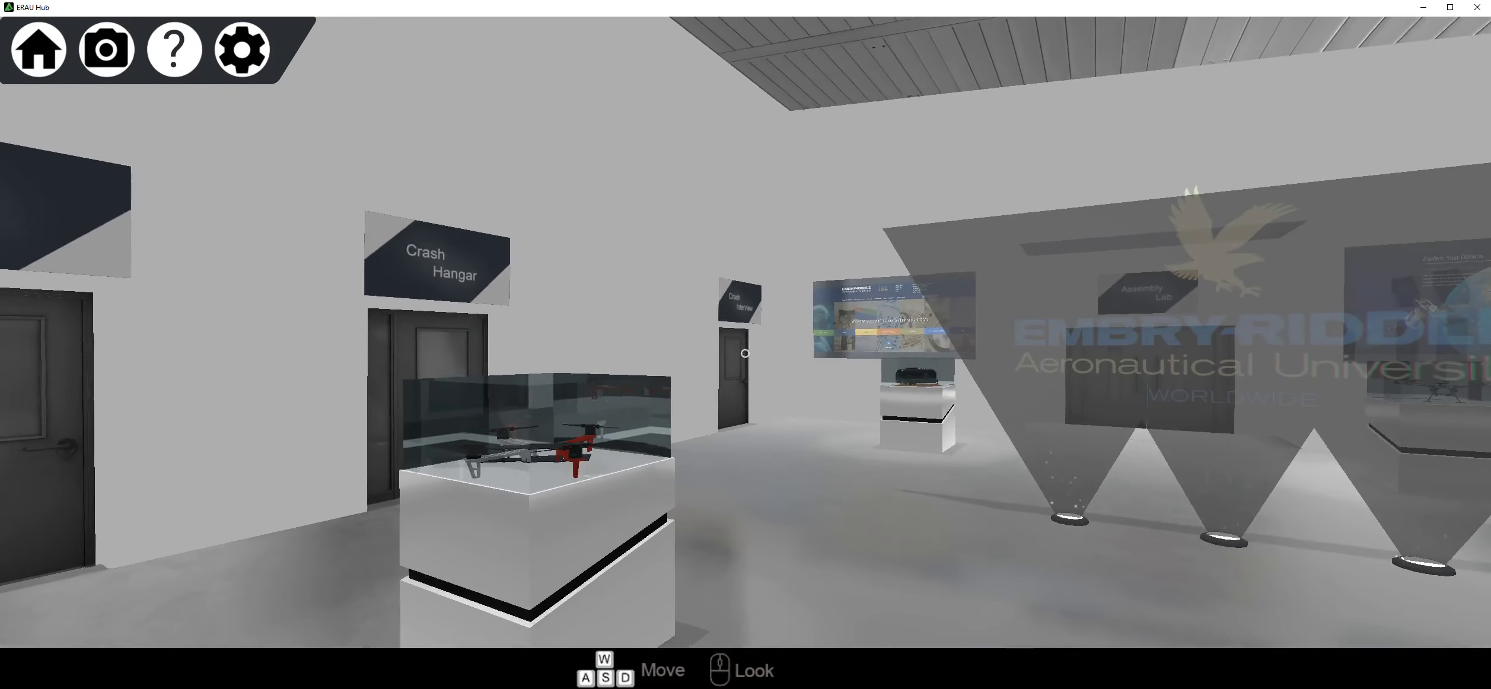
{"action": "key", "text": "d"}
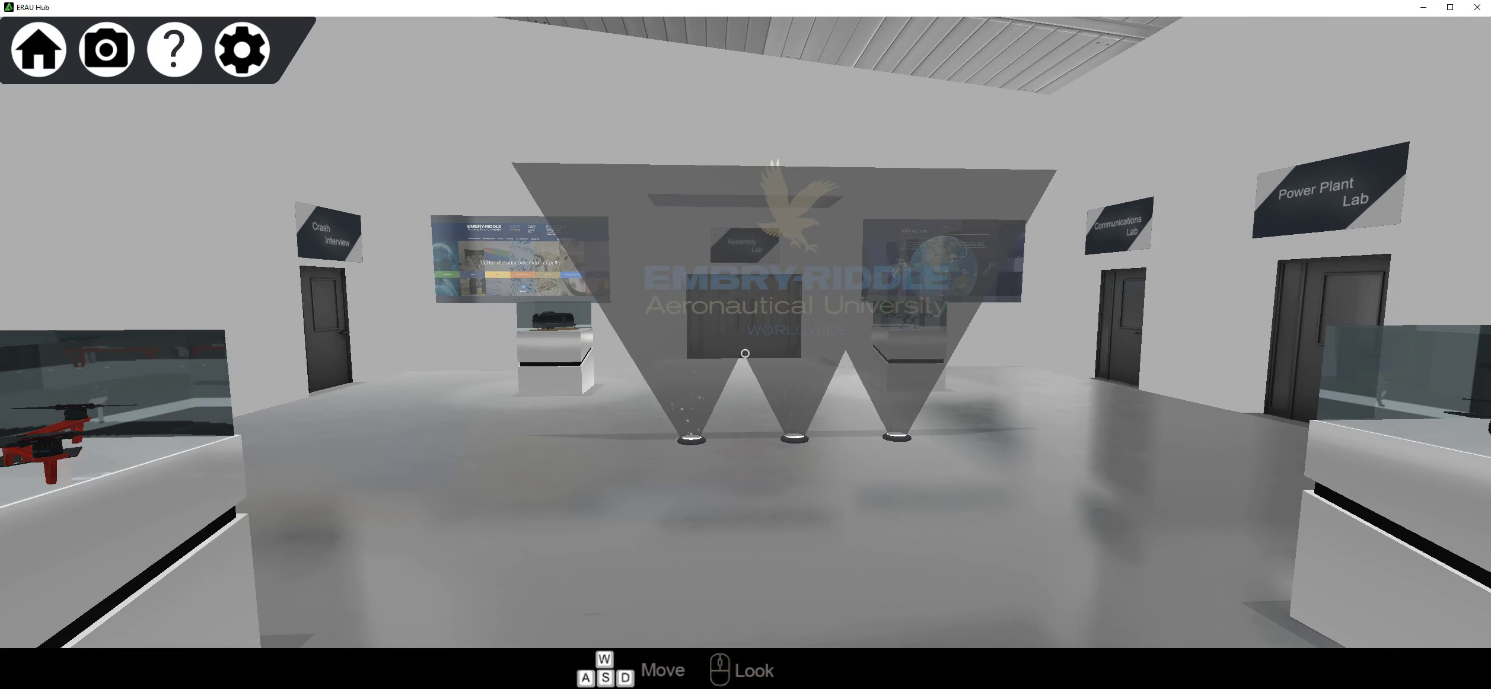
{"action": "key", "text": "w"}
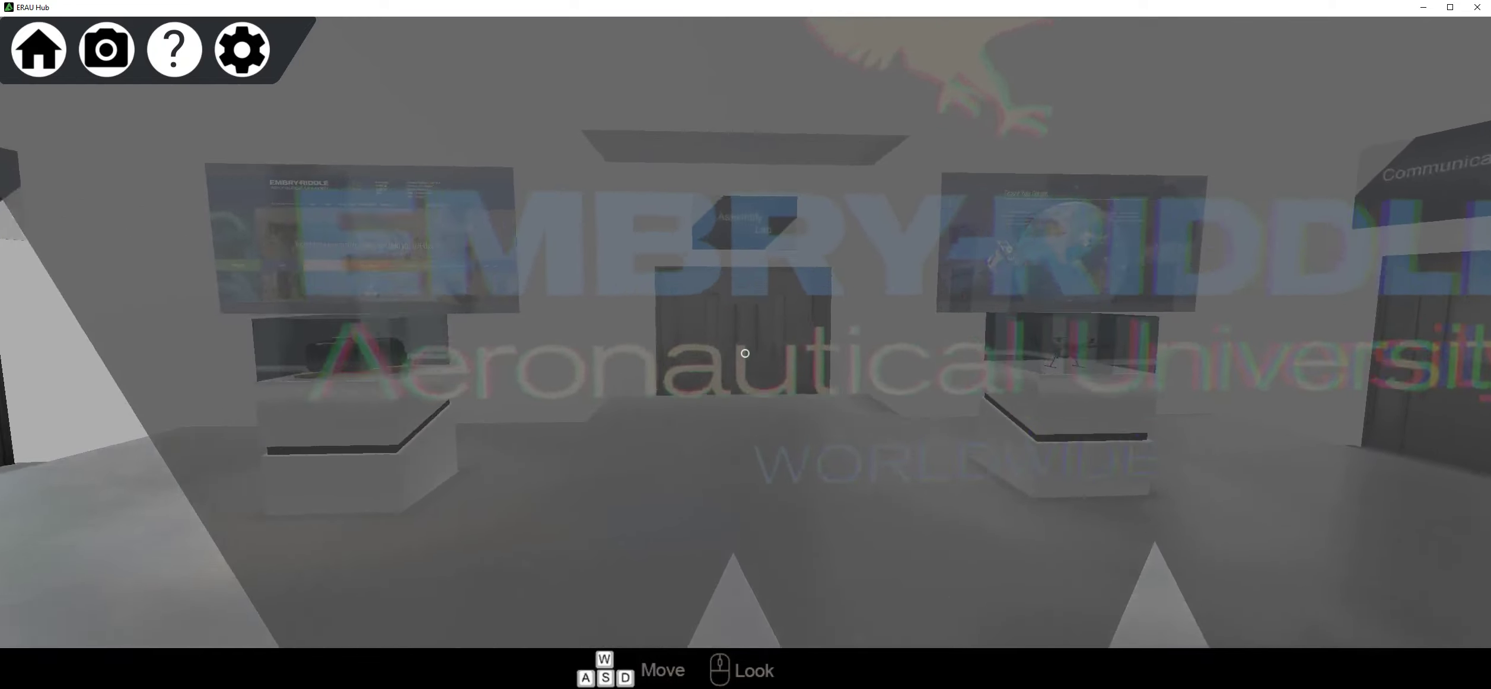
{"action": "key", "text": "w"}
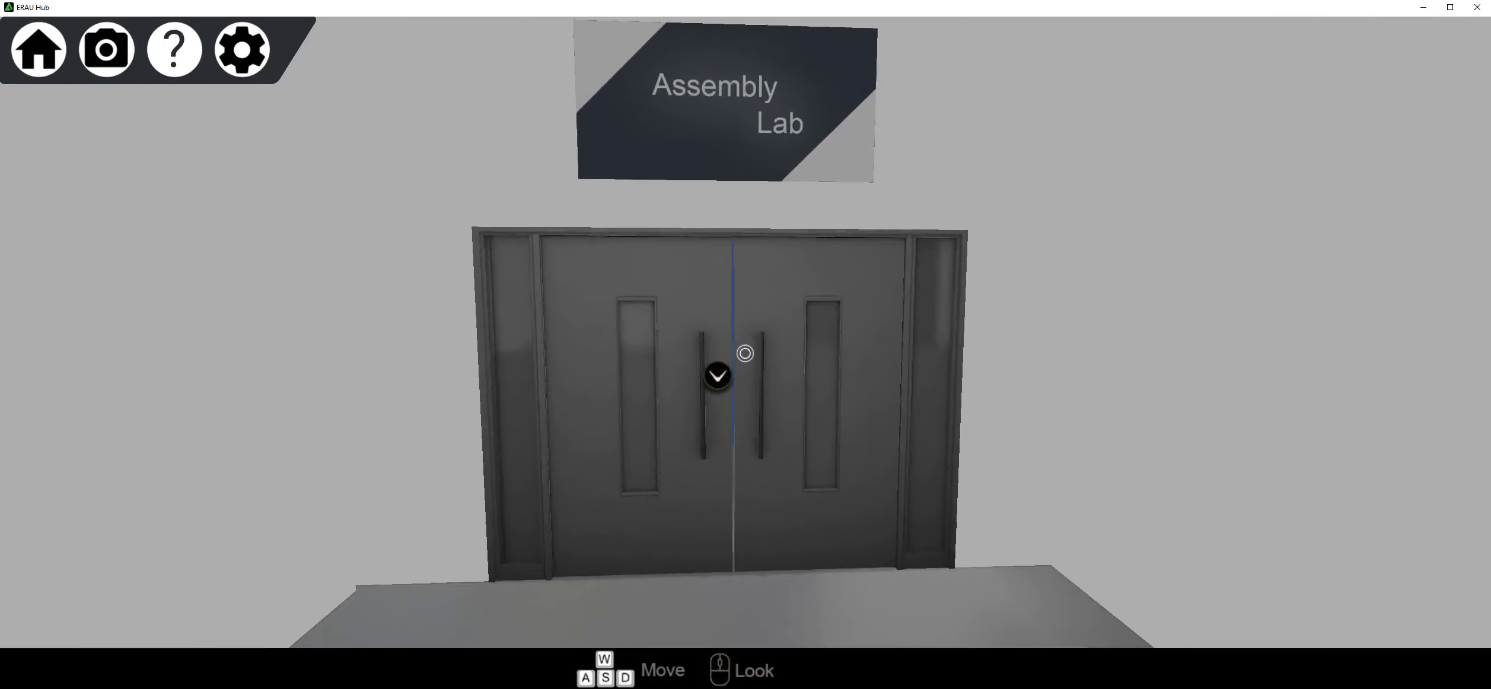
{"action": "key", "text": "w"}
{"action": "key", "text": "e"}
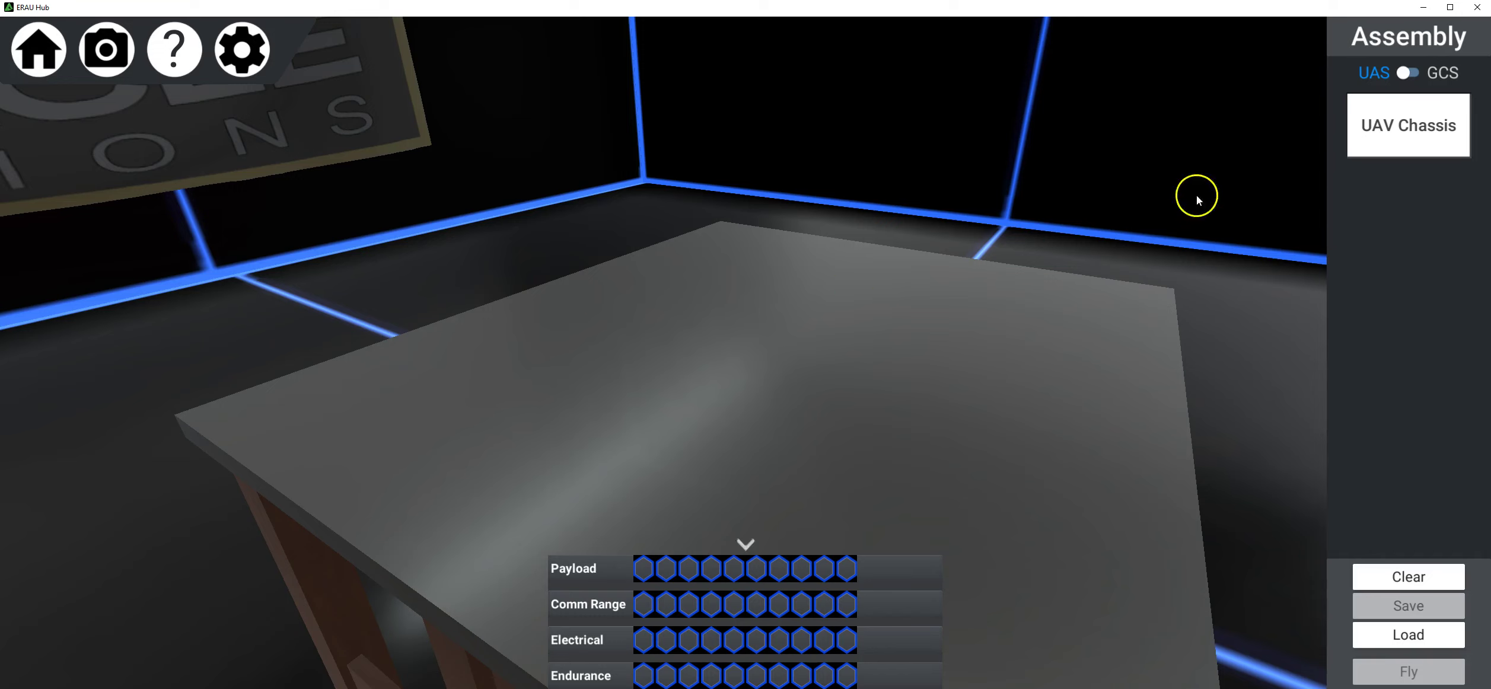
Preview the Gannet, Gadfly, Razorbill, Hornet, Tern and Harrier chassis options
{"action": "left_click", "coordinate": [1386, 138]}
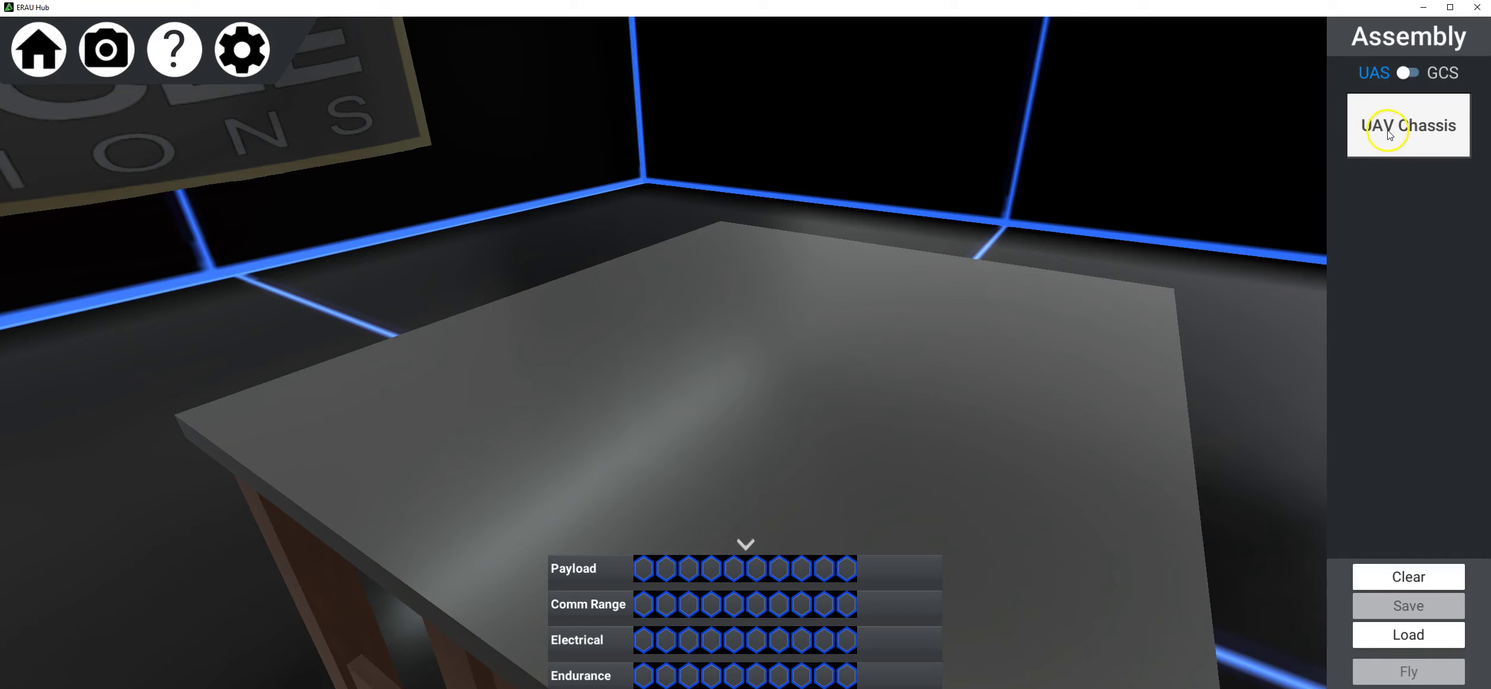
{"action": "left_click", "coordinate": [1389, 143]}
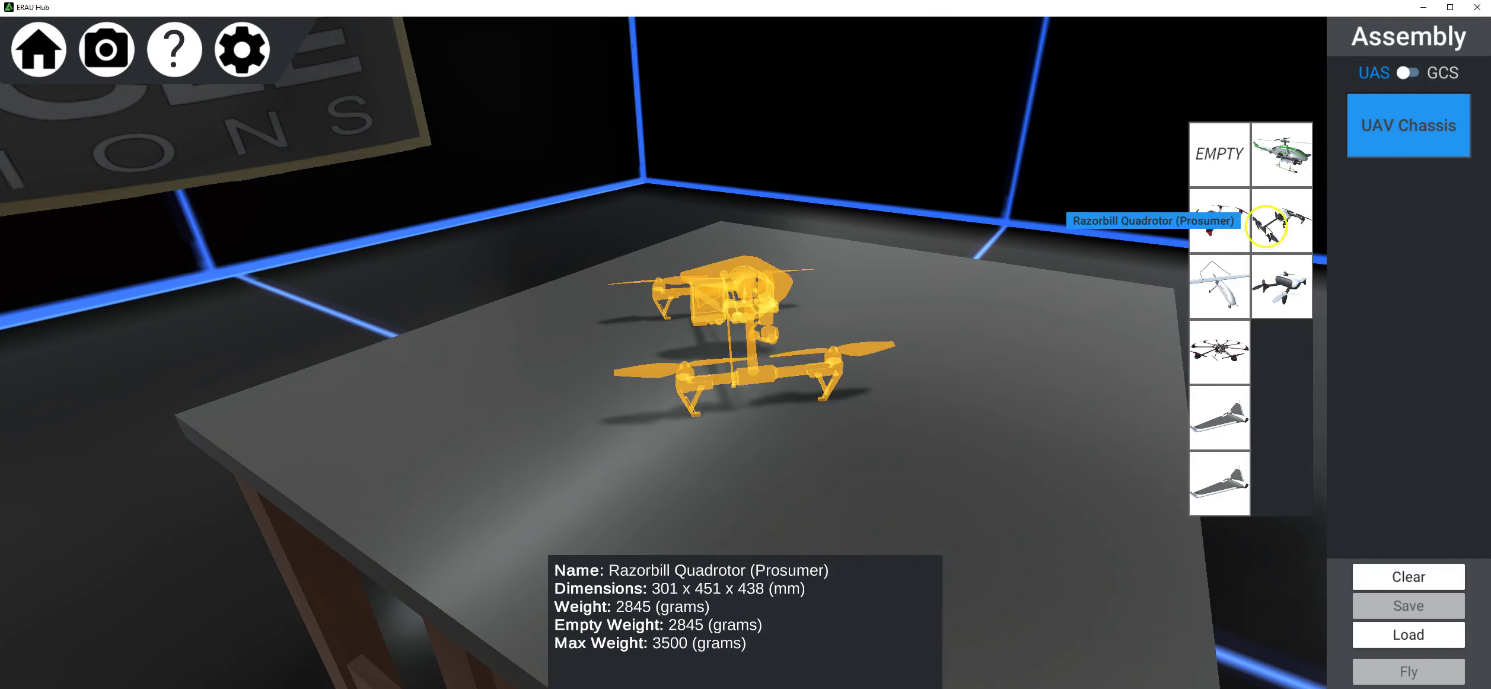
{"action": "left_click", "coordinate": [1286, 158]}
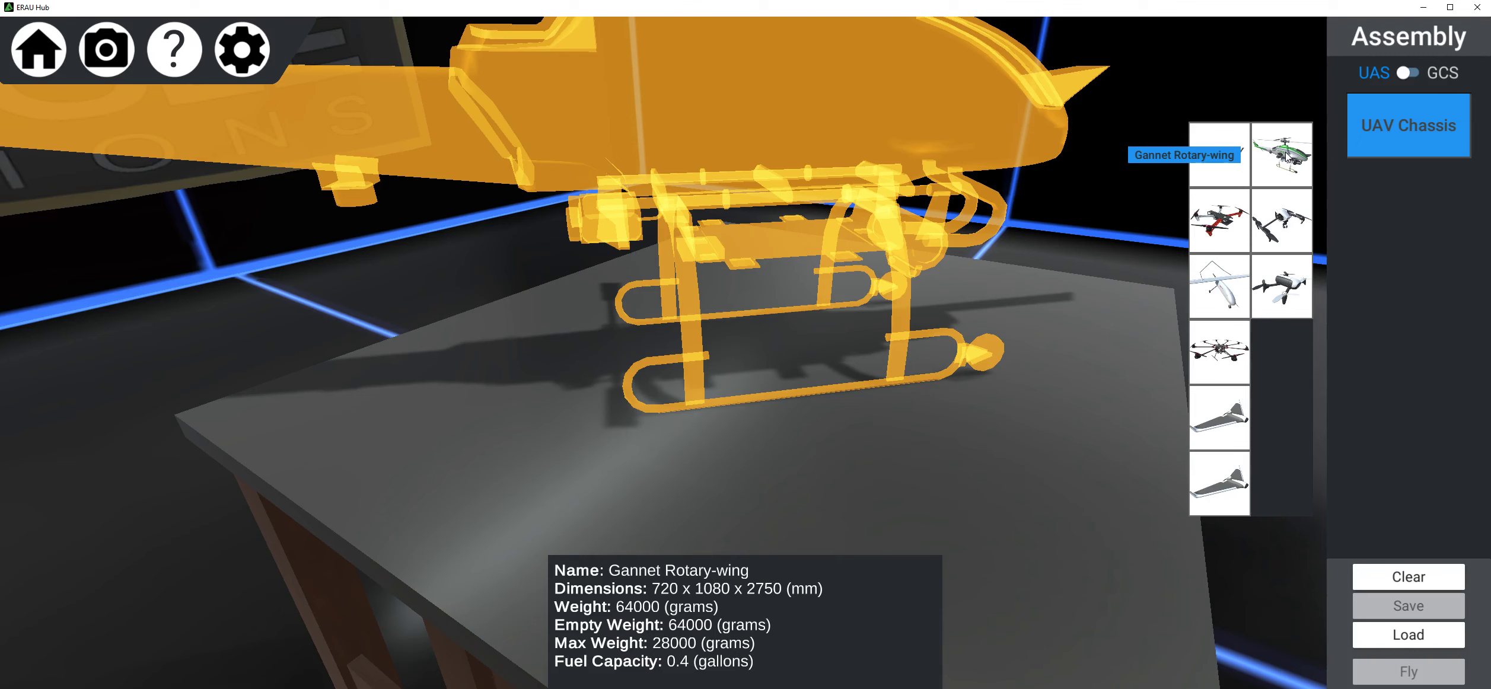
{"action": "left_click", "coordinate": [1223, 216]}
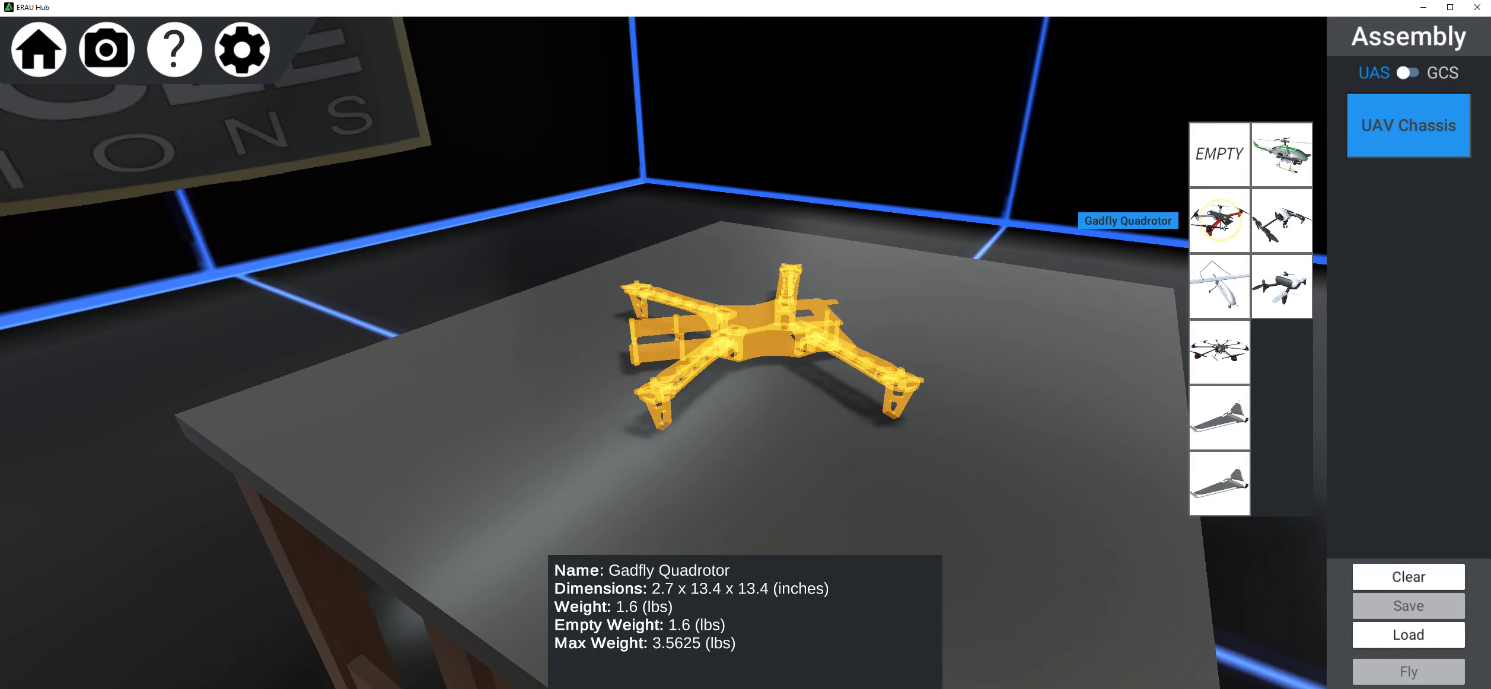
{"action": "left_click", "coordinate": [1279, 227]}
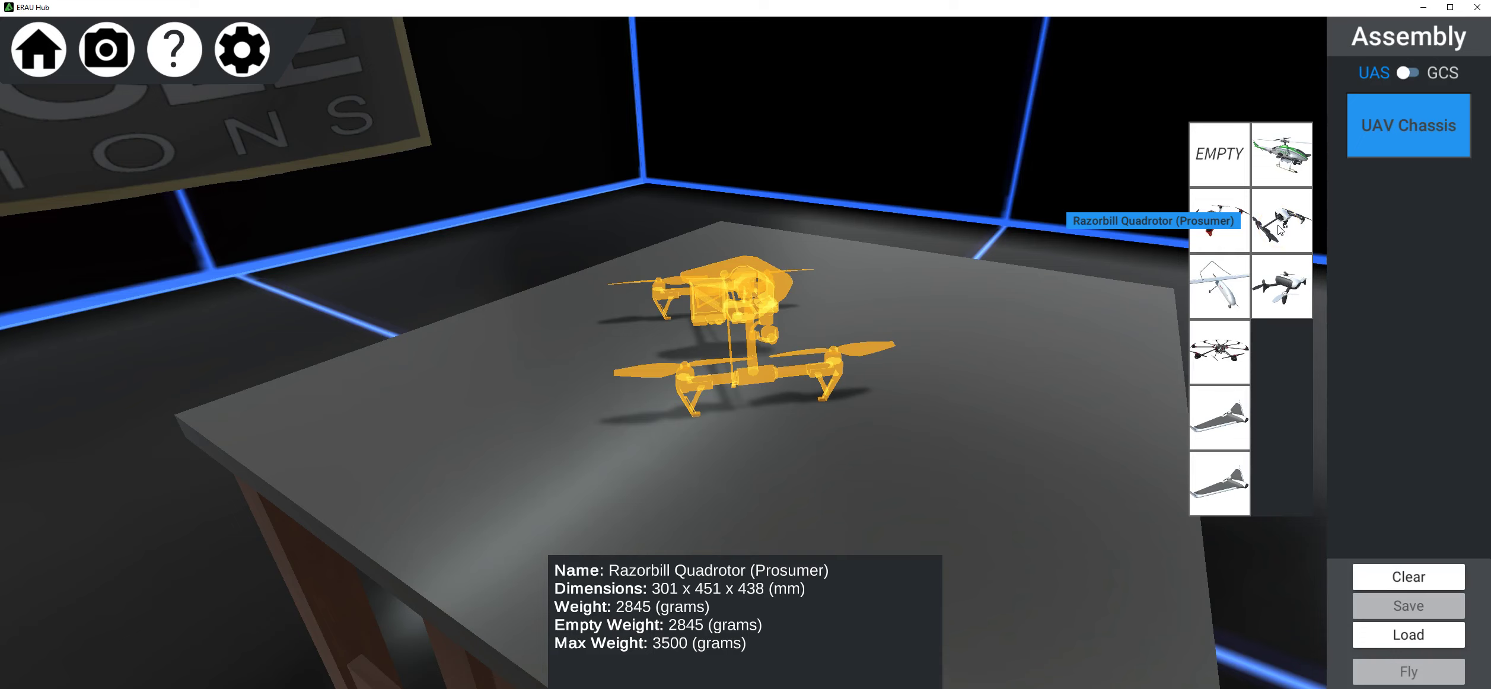
{"action": "left_click", "coordinate": [1282, 287]}
{"action": "left_click", "coordinate": [1220, 287]}
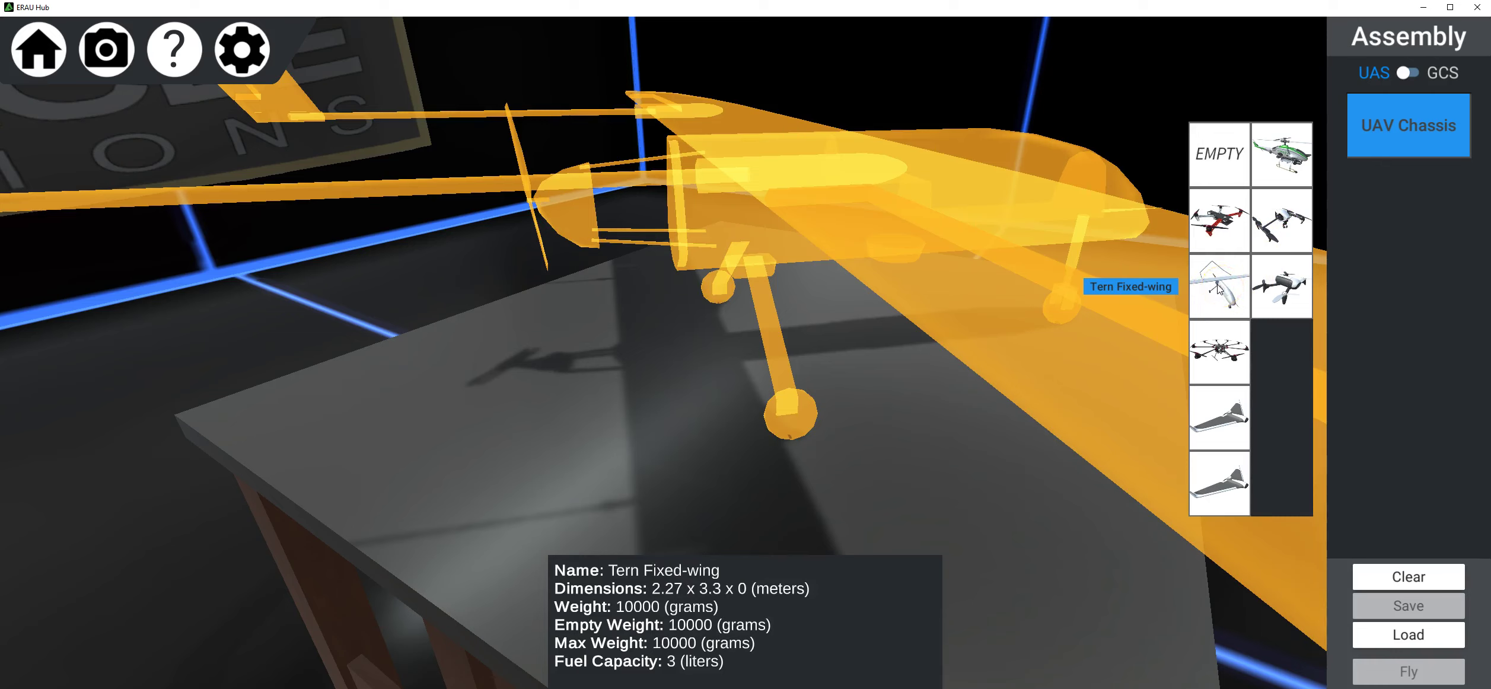
{"action": "left_click", "coordinate": [1282, 288]}
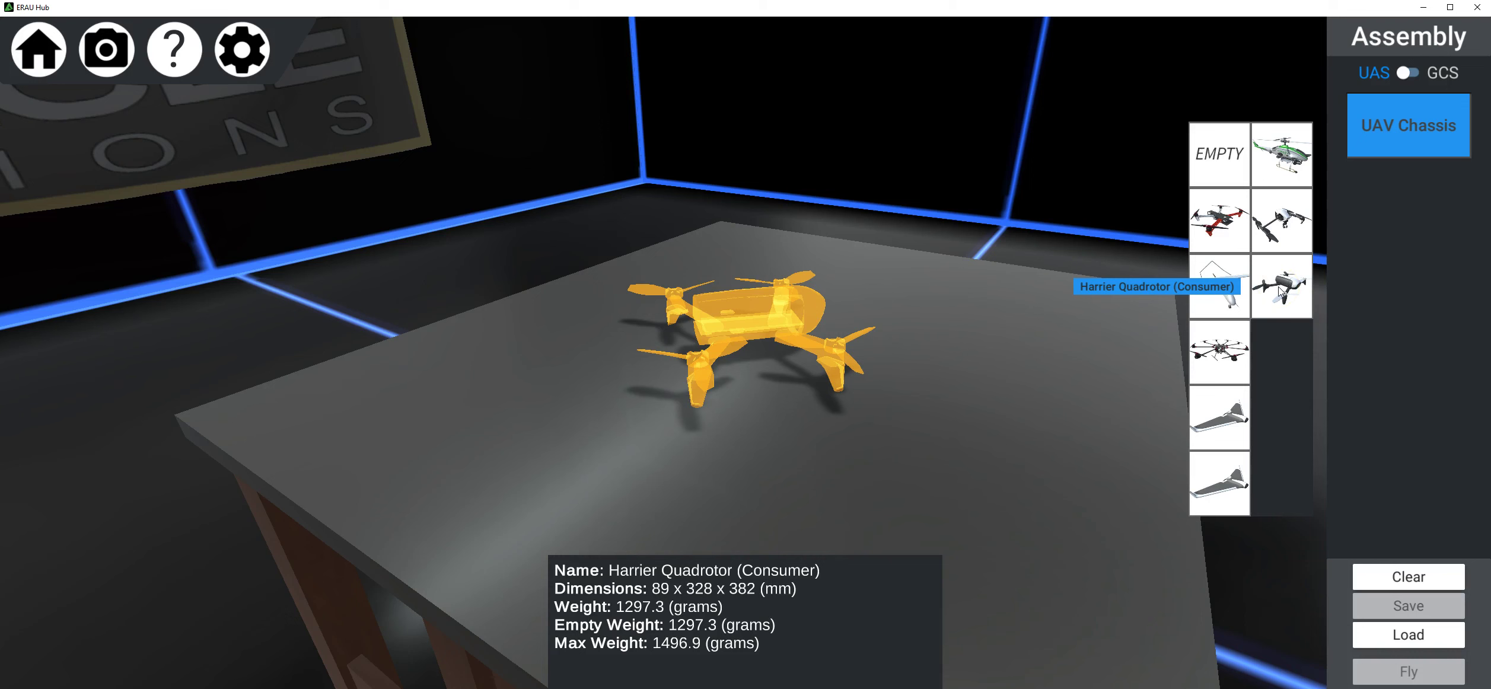
Preview the Condor Octorotor and Toucan Flying-wing versions, then install the Gannet Rotary-wing
{"action": "left_click", "coordinate": [1214, 354]}
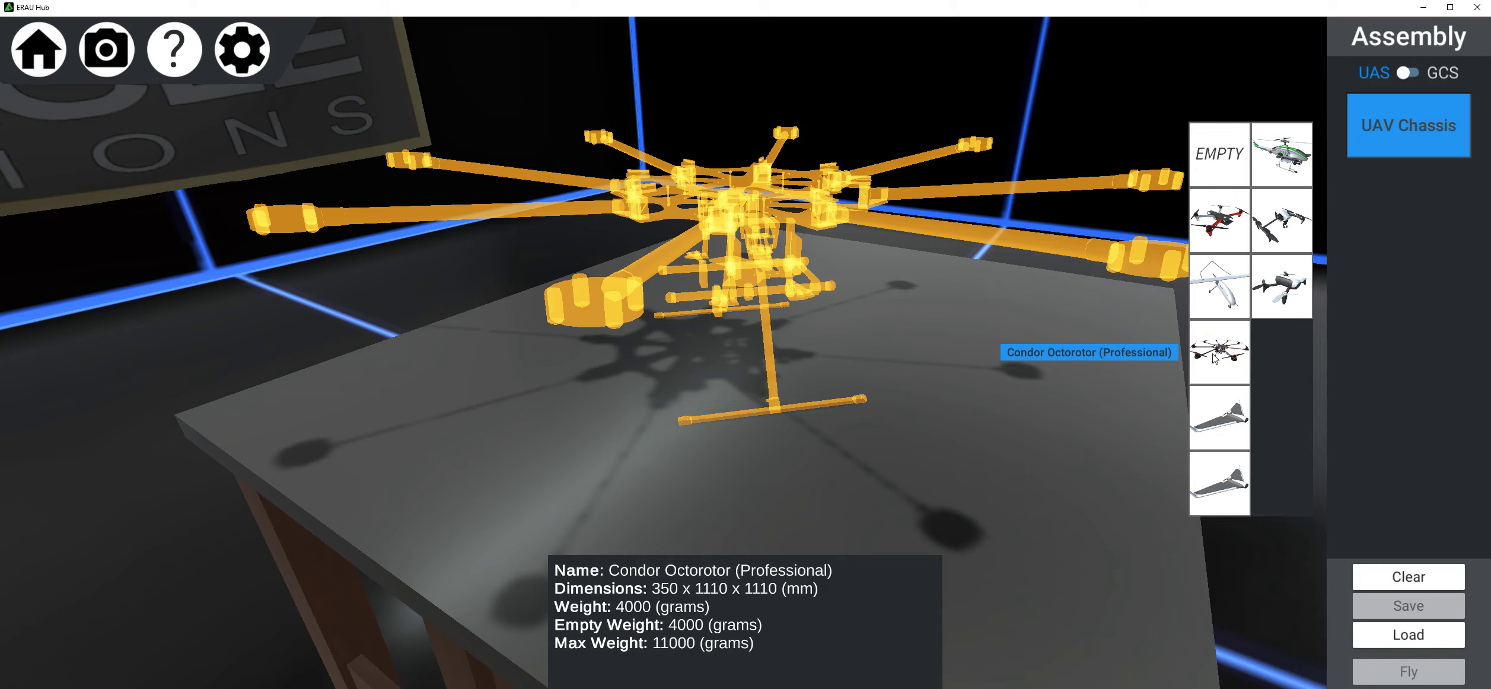
{"action": "left_click", "coordinate": [1219, 418]}
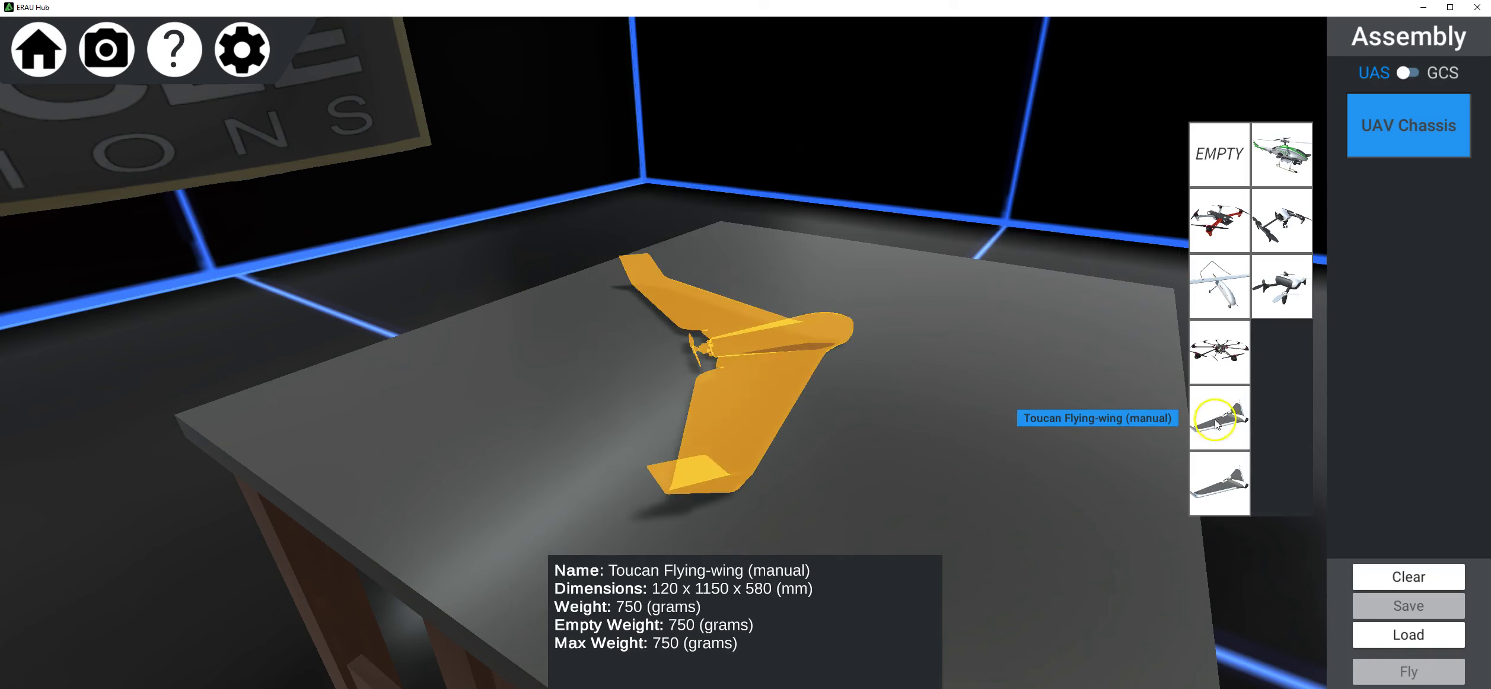
{"action": "left_click", "coordinate": [1222, 477]}
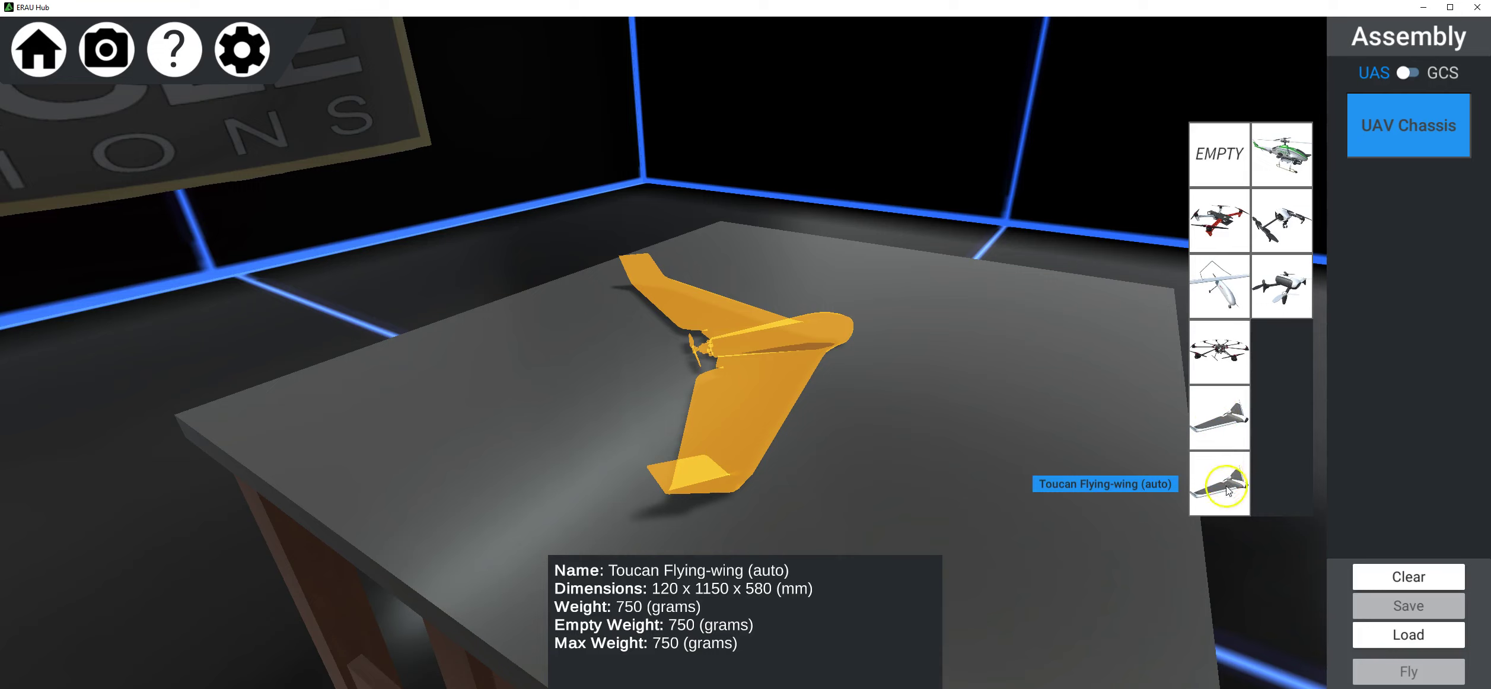
{"action": "left_click", "coordinate": [1234, 439]}
{"action": "left_click", "coordinate": [1232, 475]}
{"action": "left_click", "coordinate": [1233, 429]}
{"action": "left_click", "coordinate": [1411, 279]}
{"action": "left_click", "coordinate": [1288, 156]}
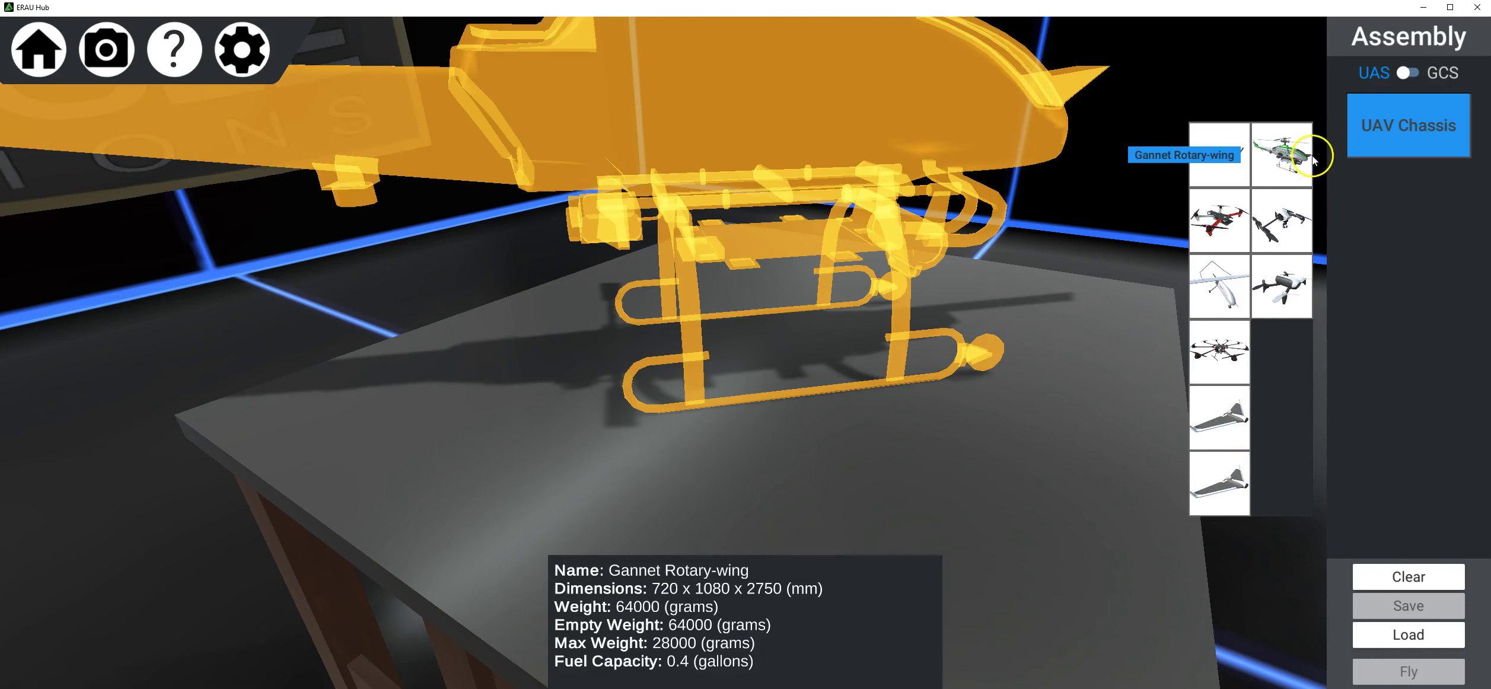
{"action": "left_click", "coordinate": [1281, 163]}
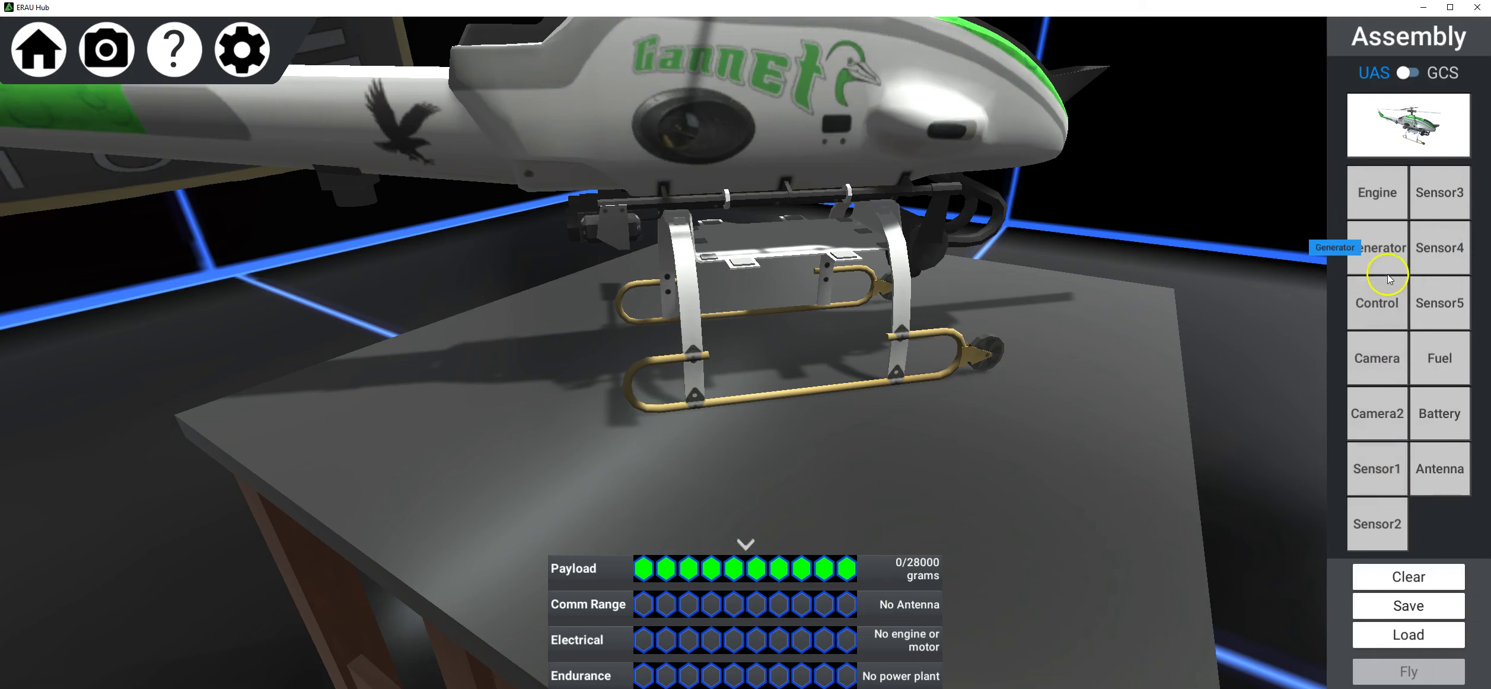
Install the 4 Stroke Gas Engine on the Gannet
{"action": "left_click", "coordinate": [1396, 200]}
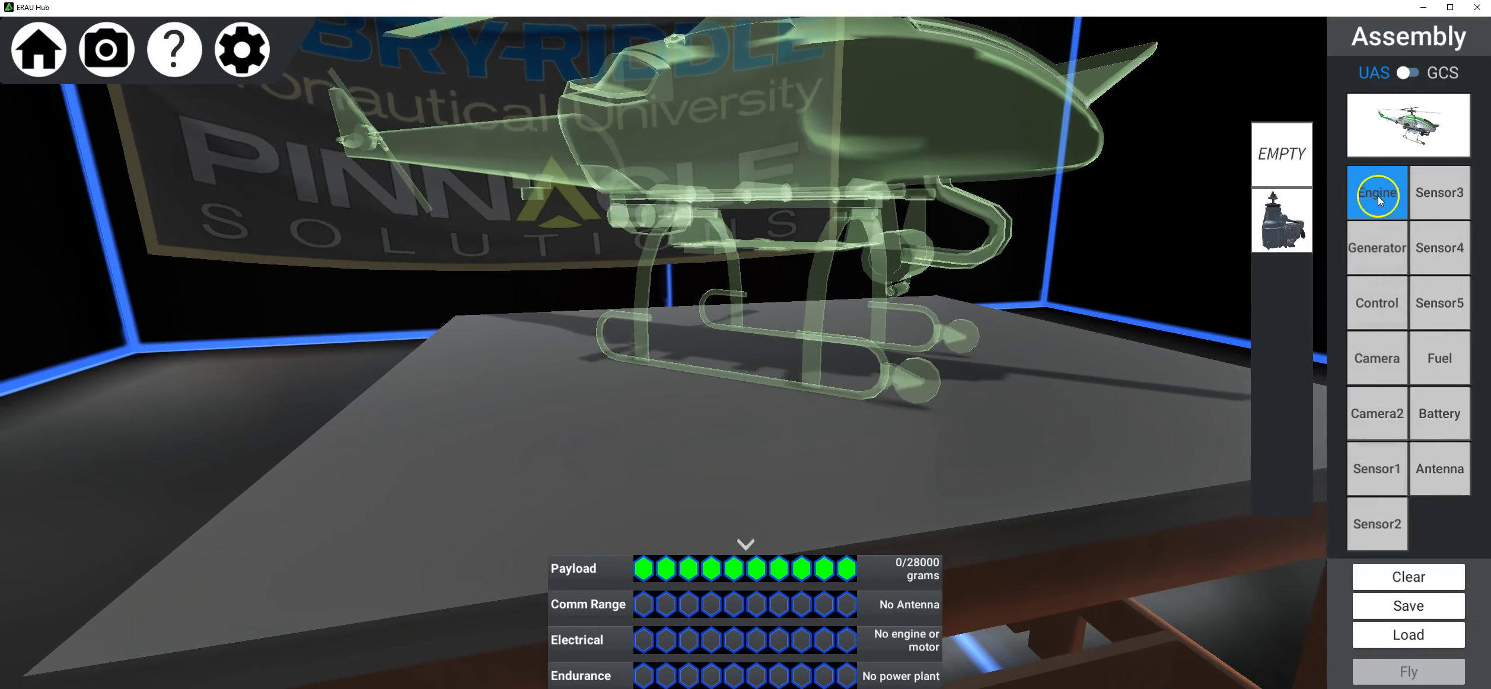
{"action": "mouse_move", "coordinate": [1283, 226]}
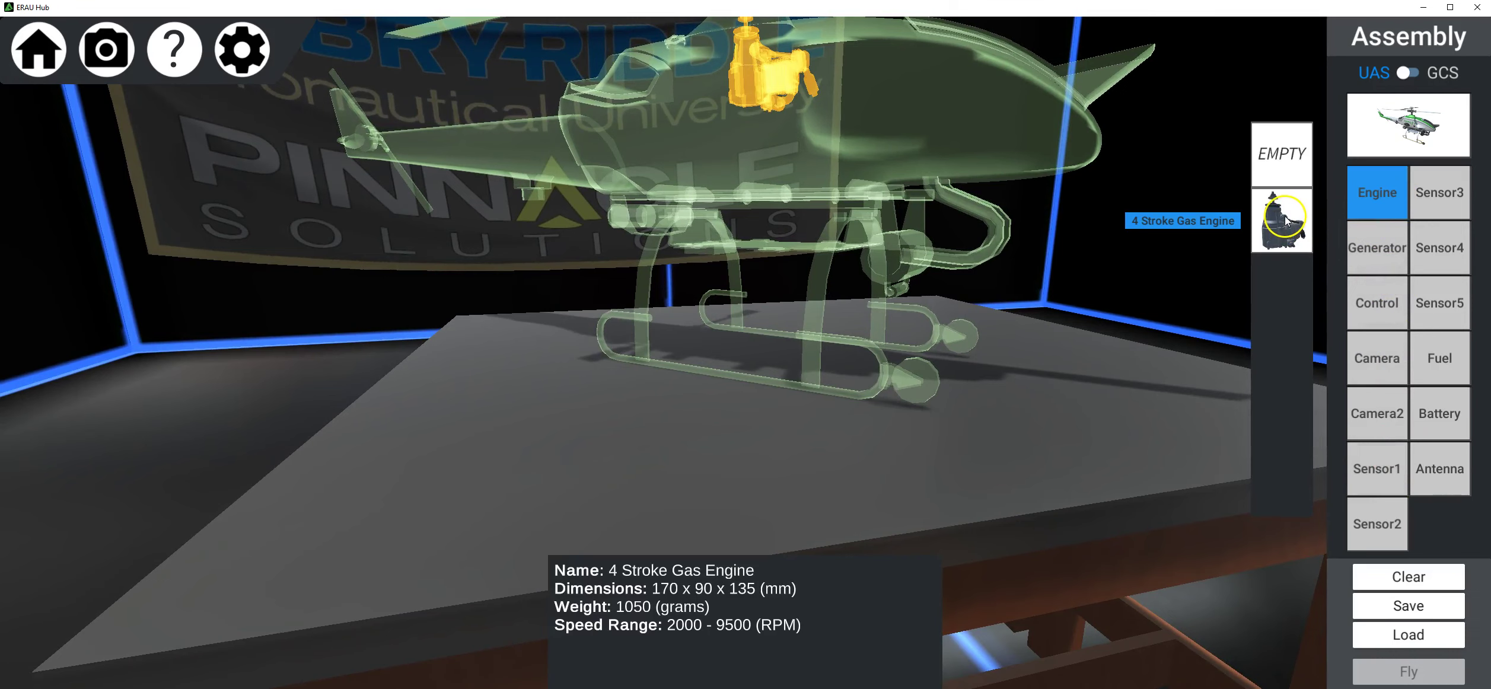
{"action": "left_click", "coordinate": [1284, 223]}
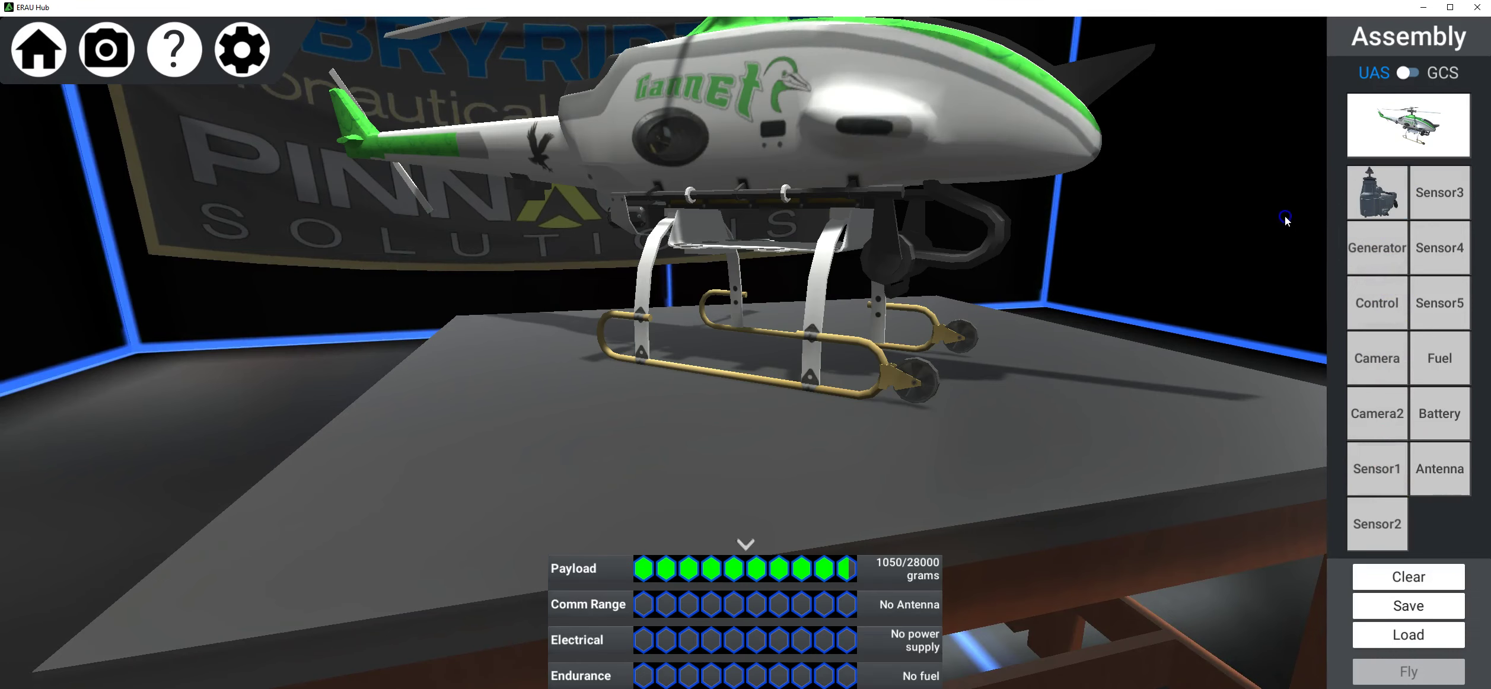
Put an IMU in the Sensor3 slot after browsing the sensor options
{"action": "left_click", "coordinate": [1435, 199]}
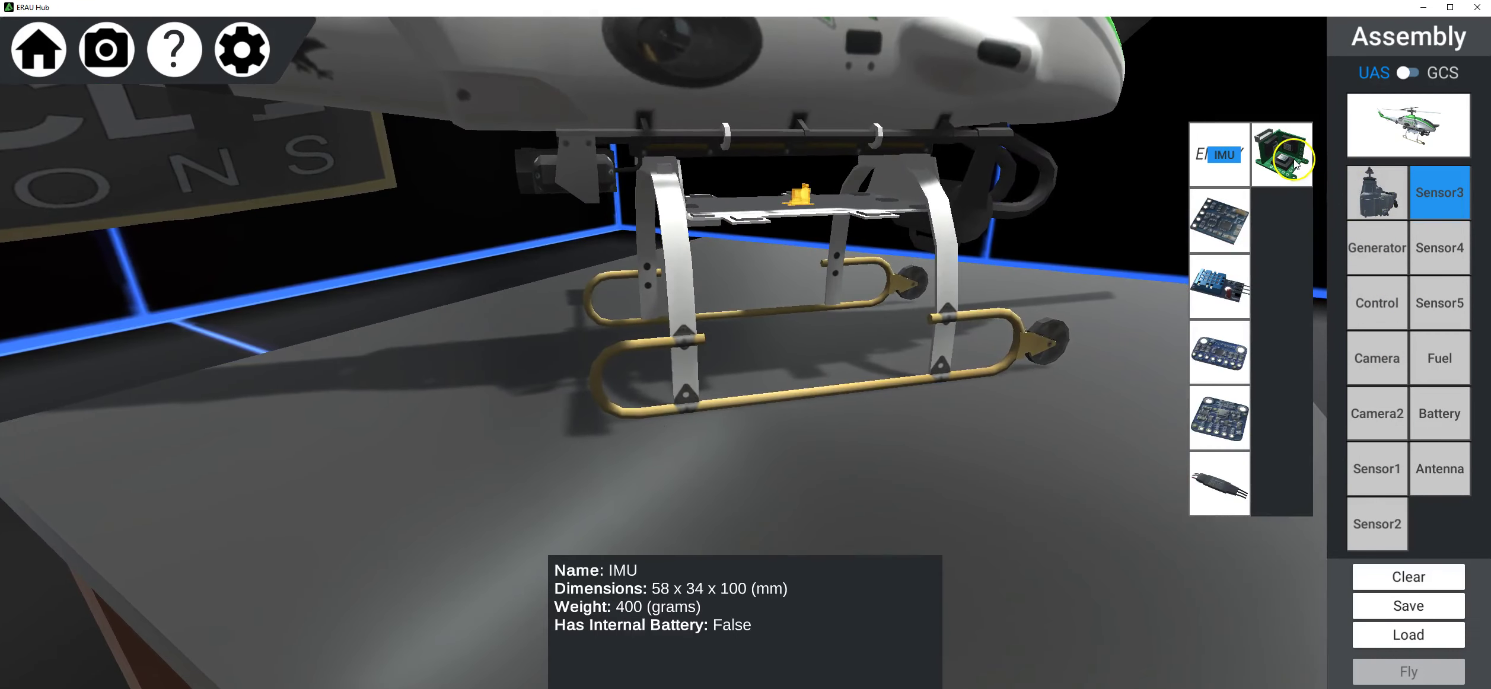
{"action": "mouse_move", "coordinate": [1246, 222]}
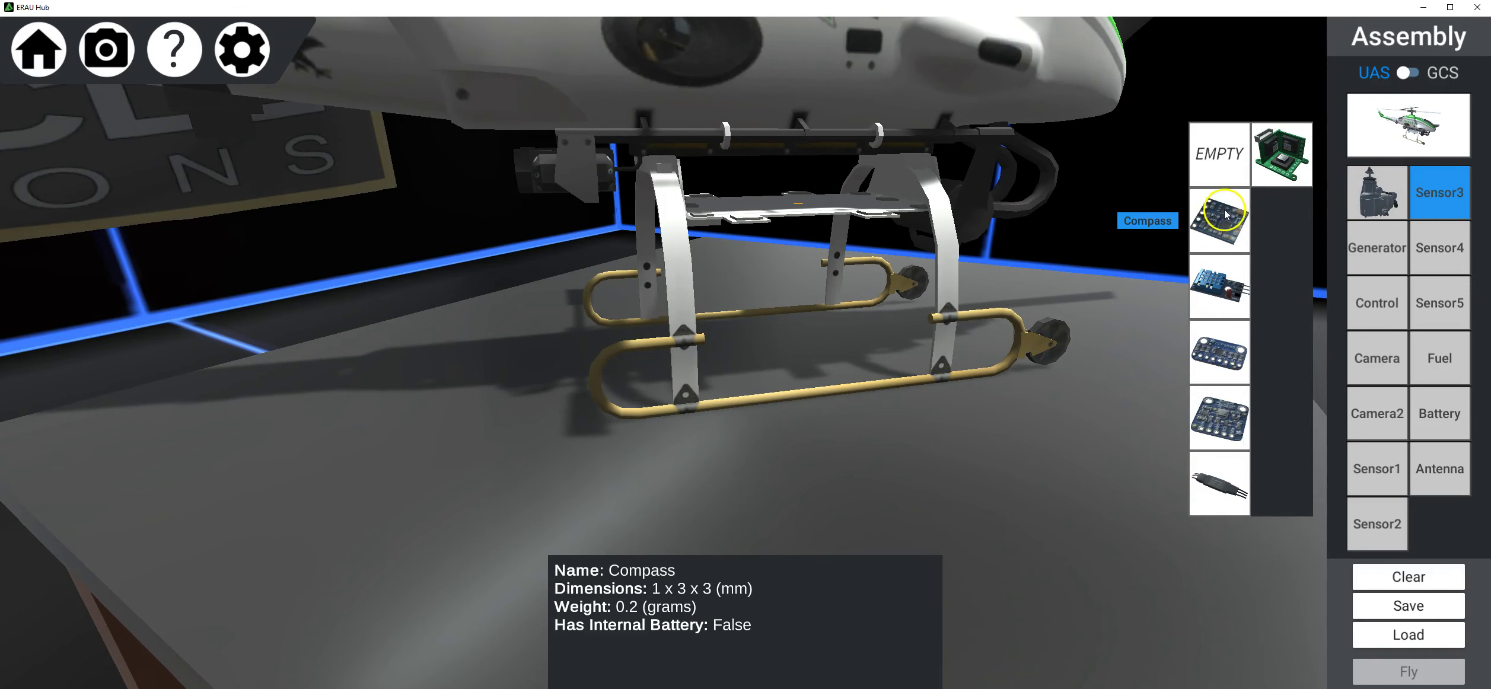
{"action": "mouse_move", "coordinate": [1212, 290]}
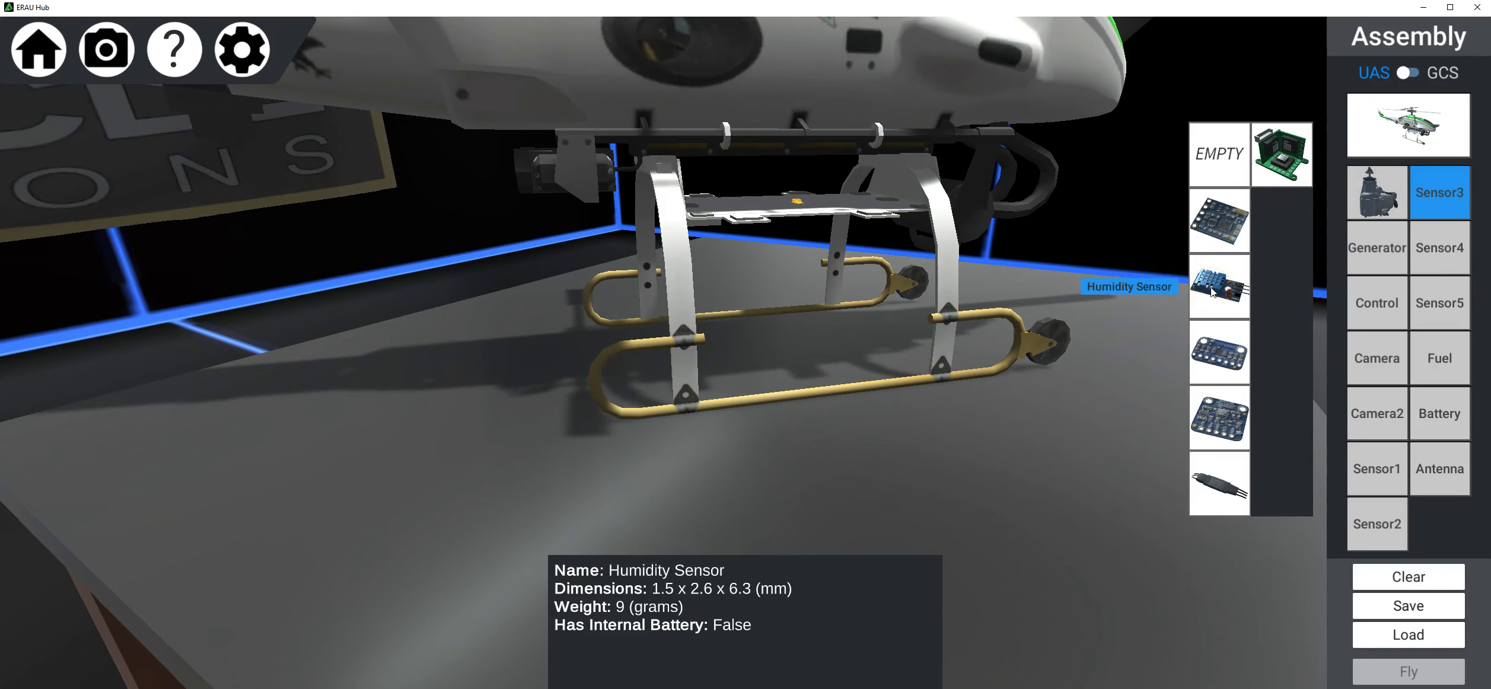
{"action": "mouse_move", "coordinate": [1229, 419]}
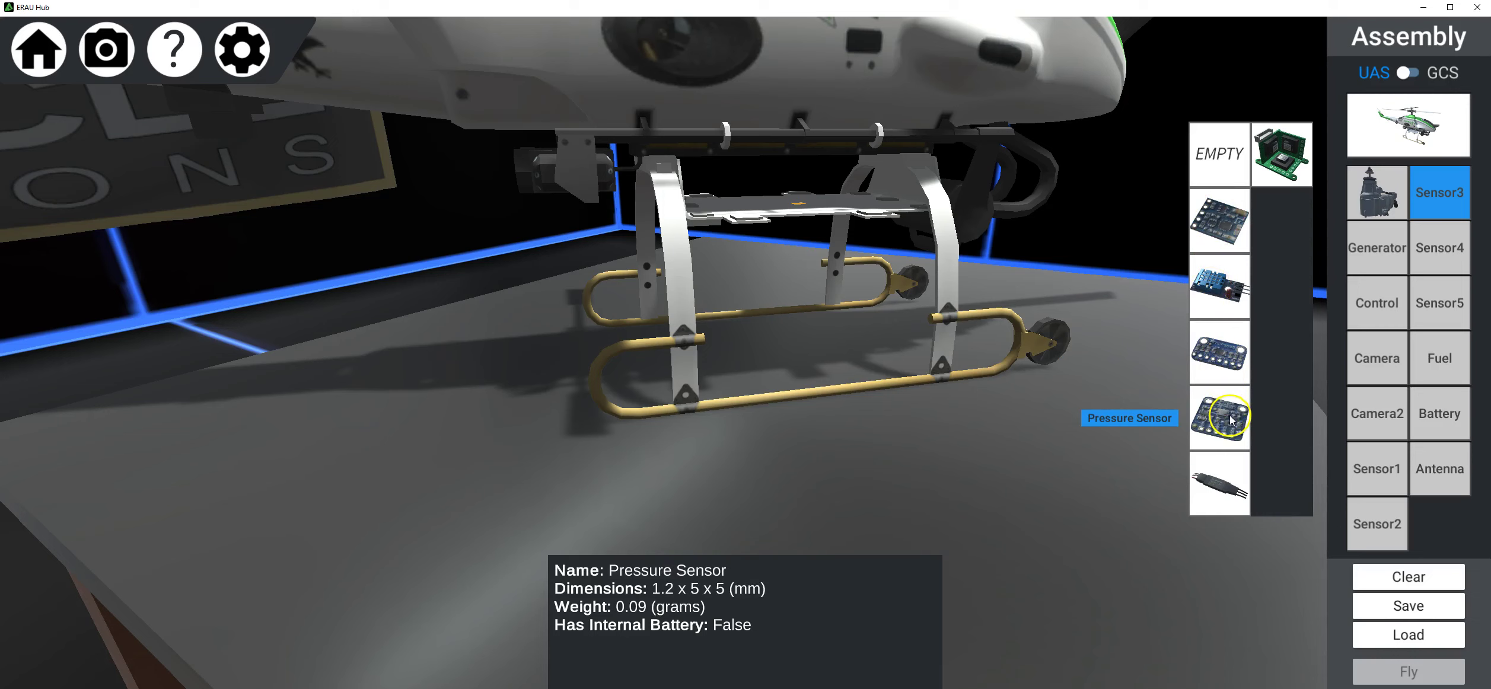
{"action": "mouse_move", "coordinate": [1224, 493]}
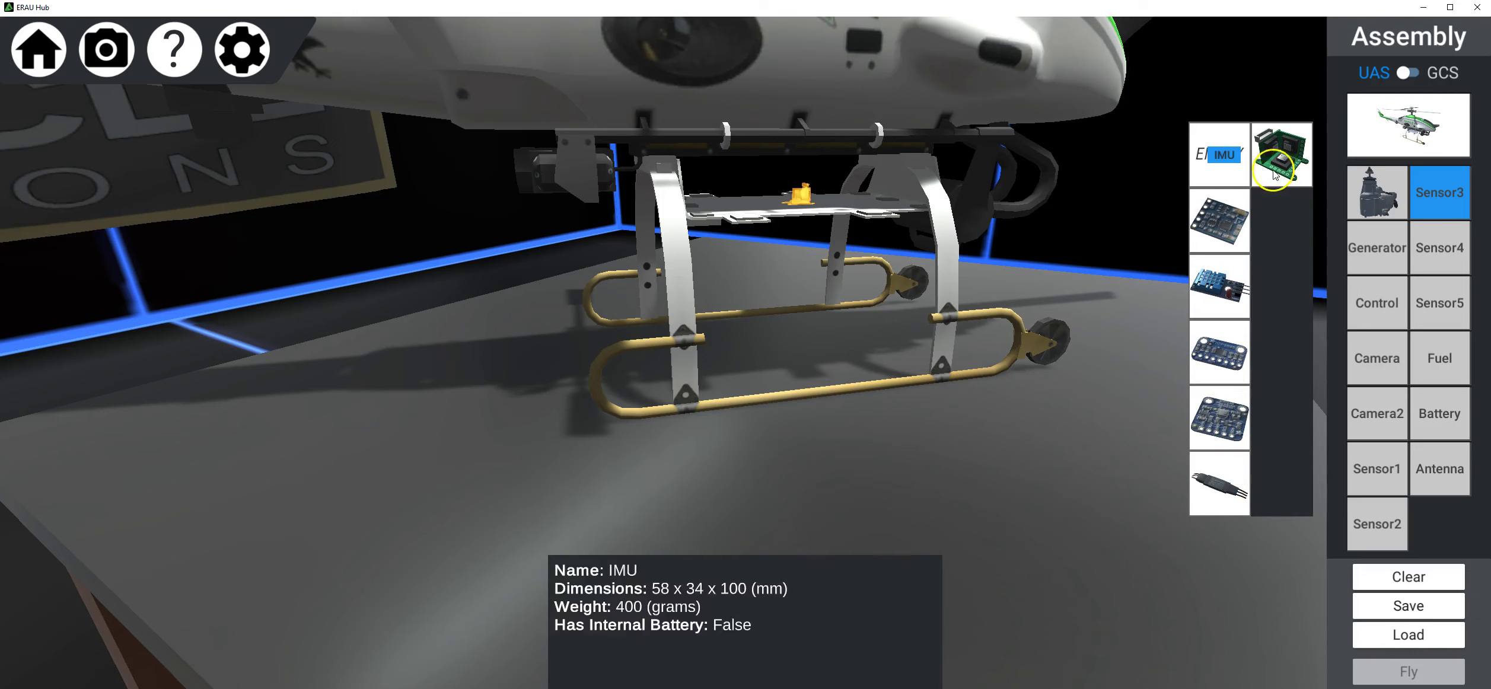
{"action": "mouse_move", "coordinate": [1280, 173]}
{"action": "left_click", "coordinate": [1279, 172]}
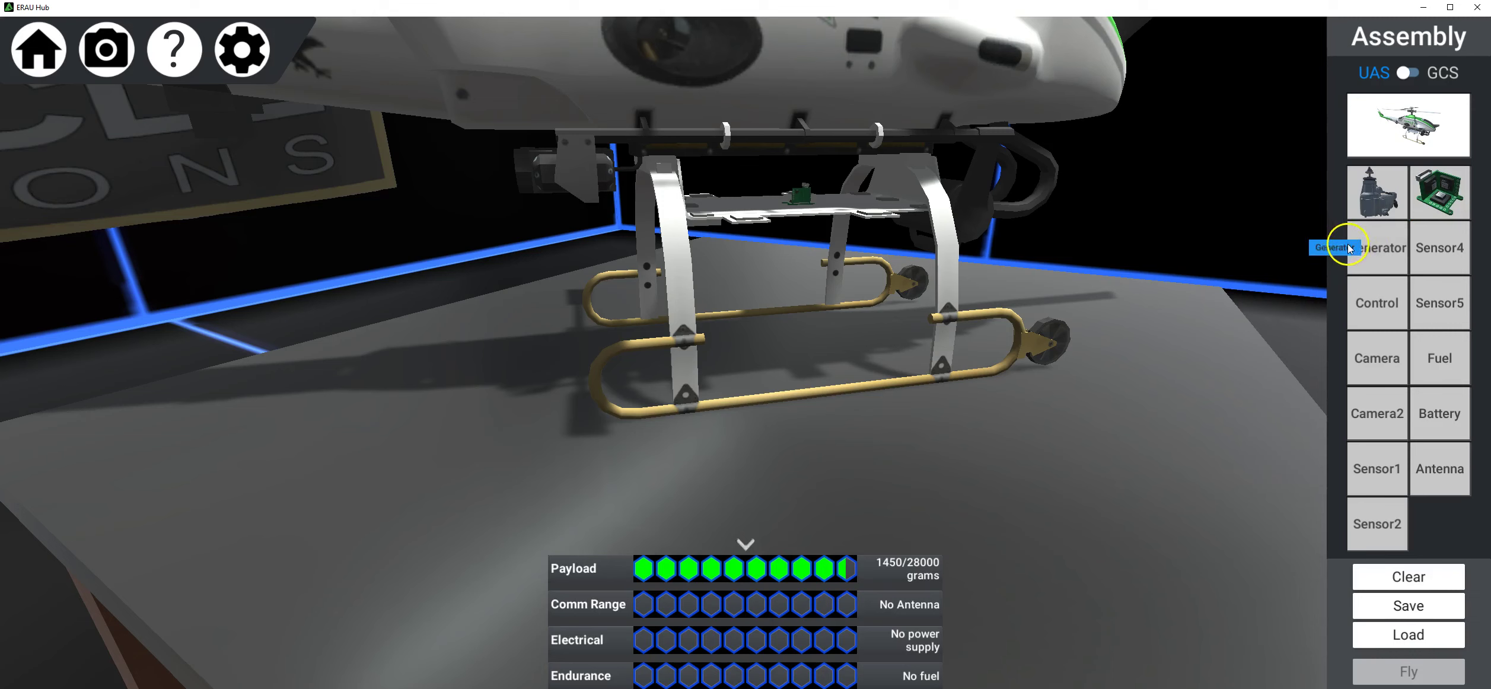
Install the 100W Generator on the Gannet
{"action": "left_click", "coordinate": [1373, 250]}
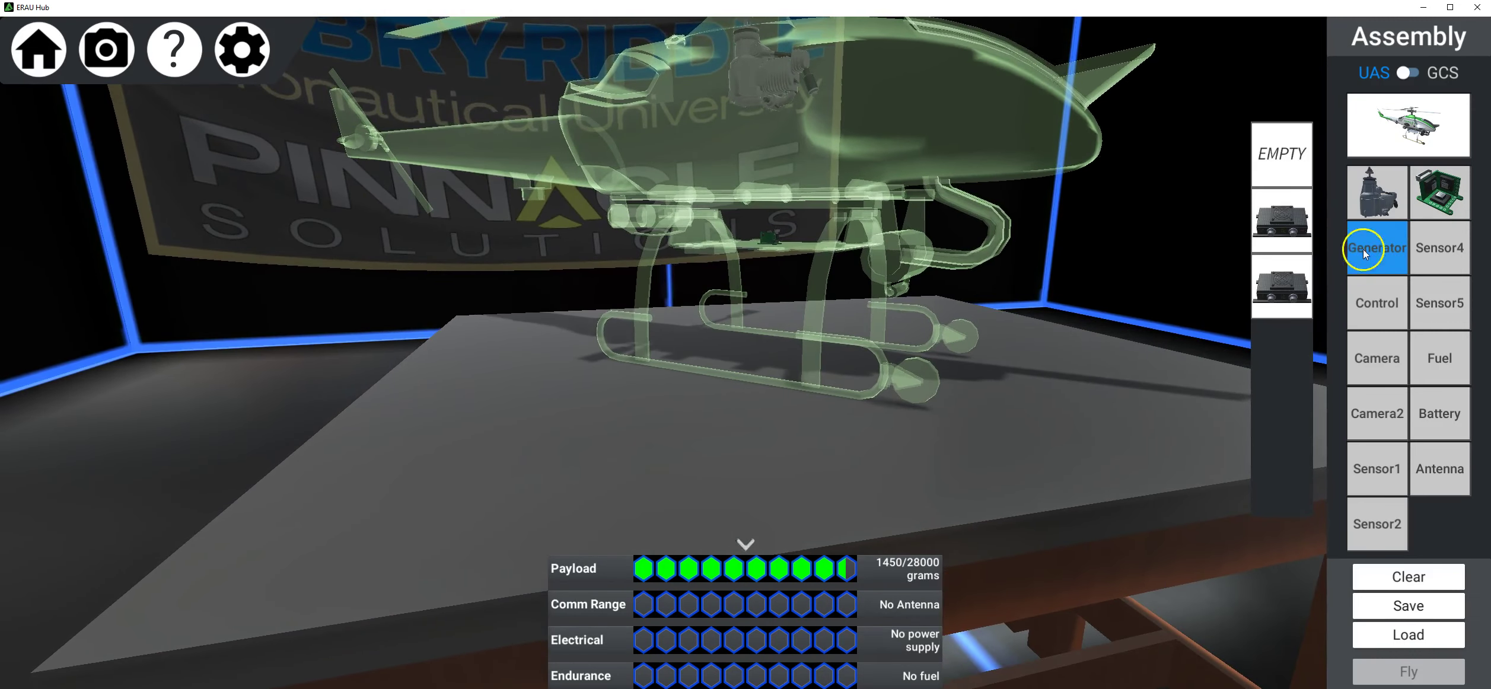
{"action": "mouse_move", "coordinate": [1293, 221]}
{"action": "mouse_move", "coordinate": [1292, 281]}
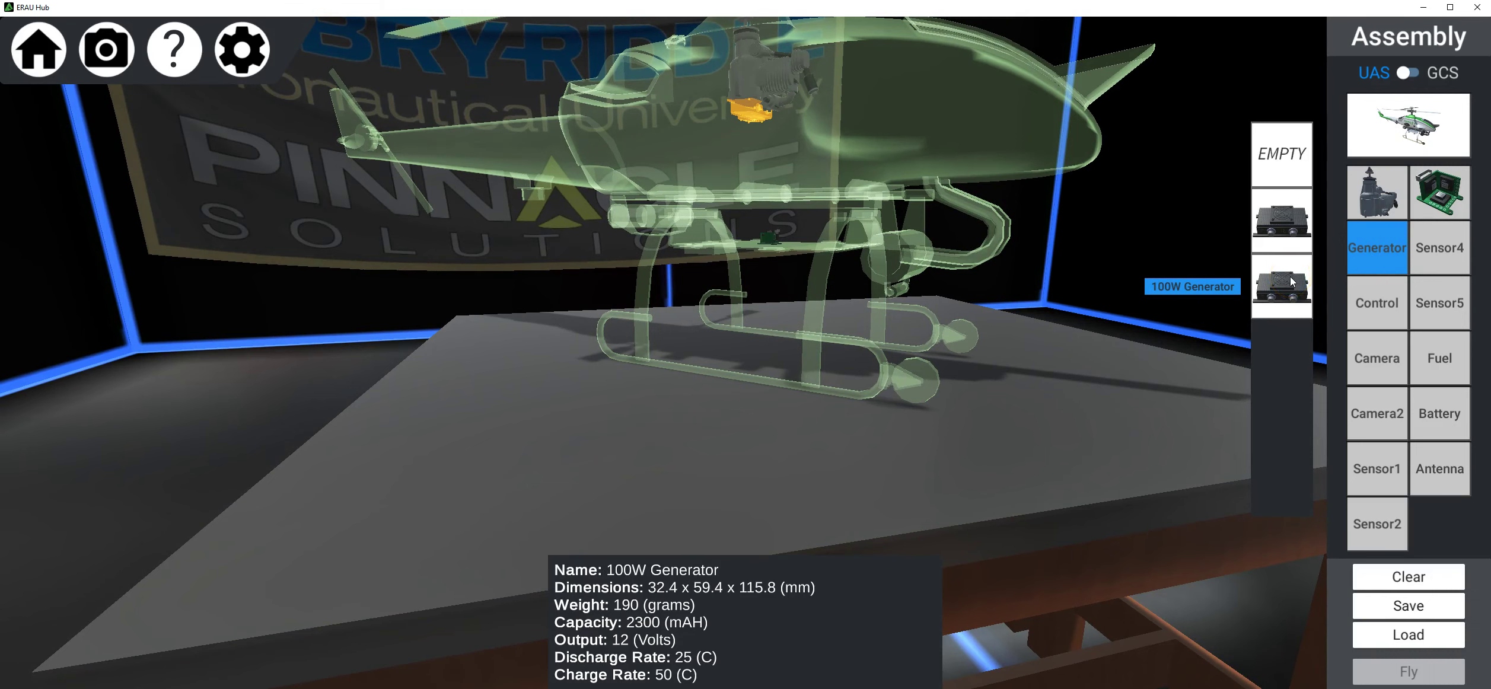
{"action": "left_click", "coordinate": [1291, 280]}
Mount a Compass in the Sensor4 slot
{"action": "left_click", "coordinate": [1438, 248]}
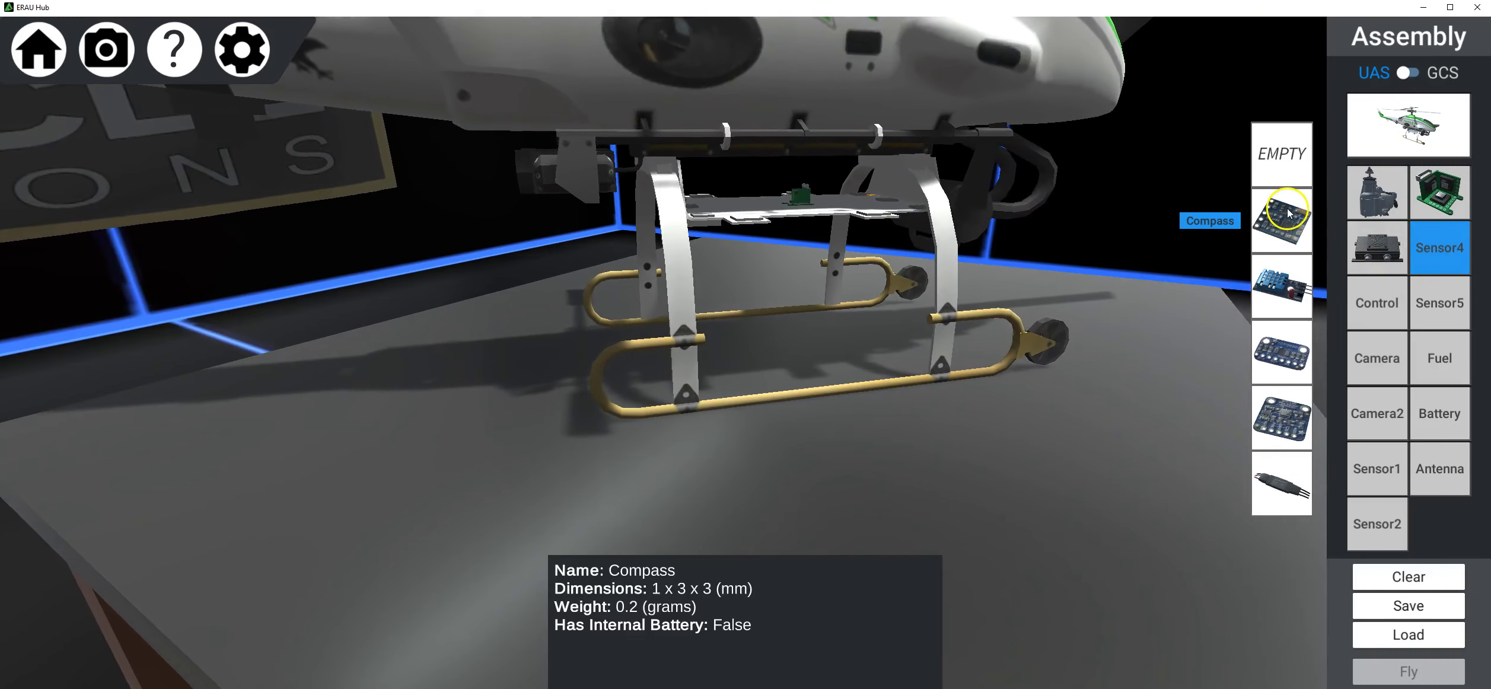
{"action": "mouse_move", "coordinate": [1281, 288]}
{"action": "mouse_move", "coordinate": [1283, 418]}
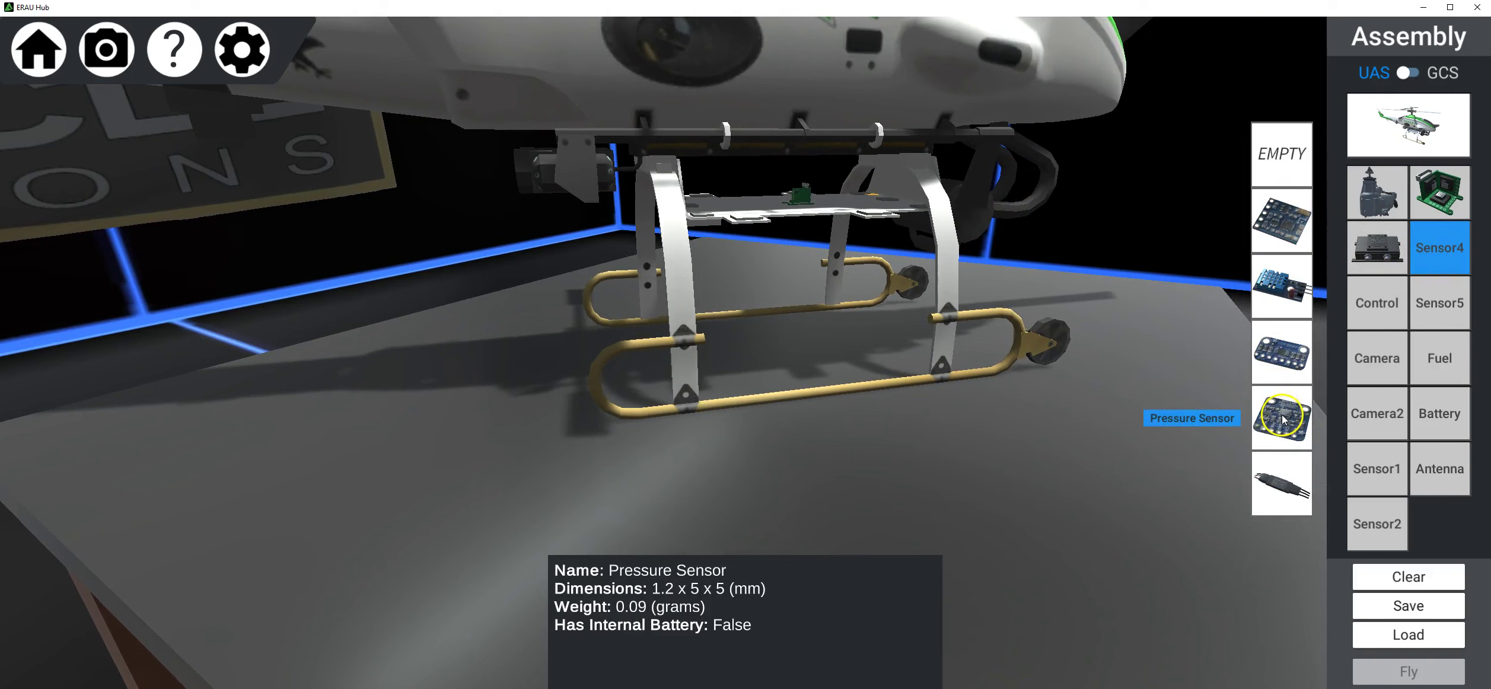
{"action": "left_click", "coordinate": [1283, 219]}
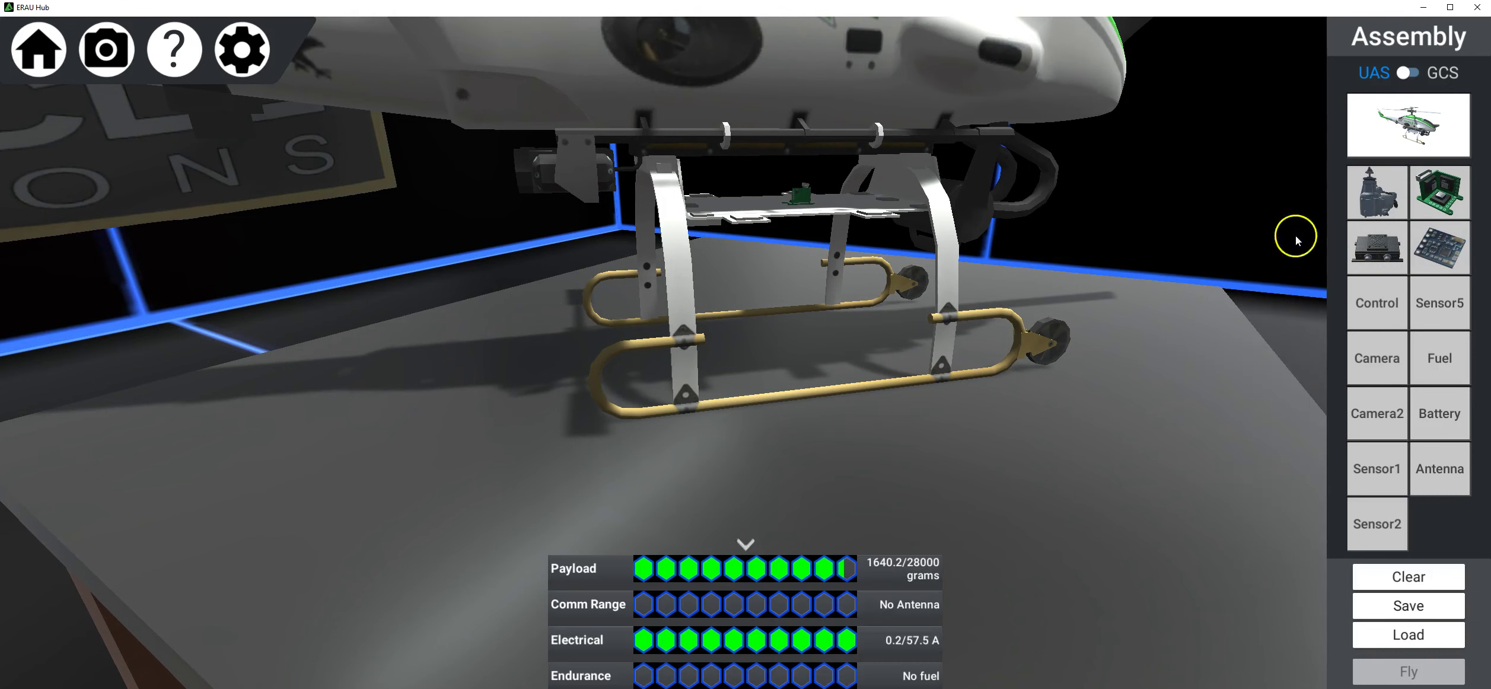
Set the flight controller to Auto Control (Requires GPS)
{"action": "left_click", "coordinate": [1389, 305]}
{"action": "mouse_move", "coordinate": [1290, 224]}
{"action": "mouse_move", "coordinate": [1288, 289]}
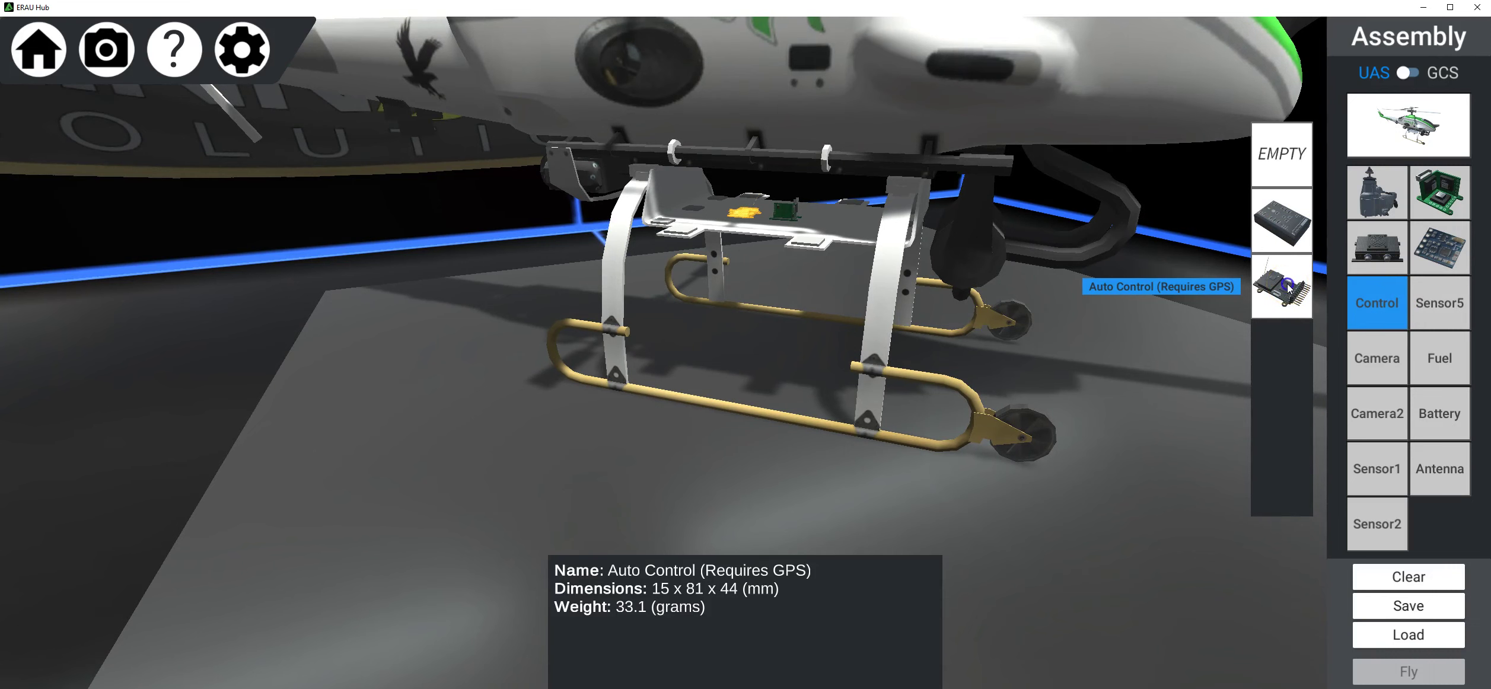
{"action": "left_click", "coordinate": [1289, 289]}
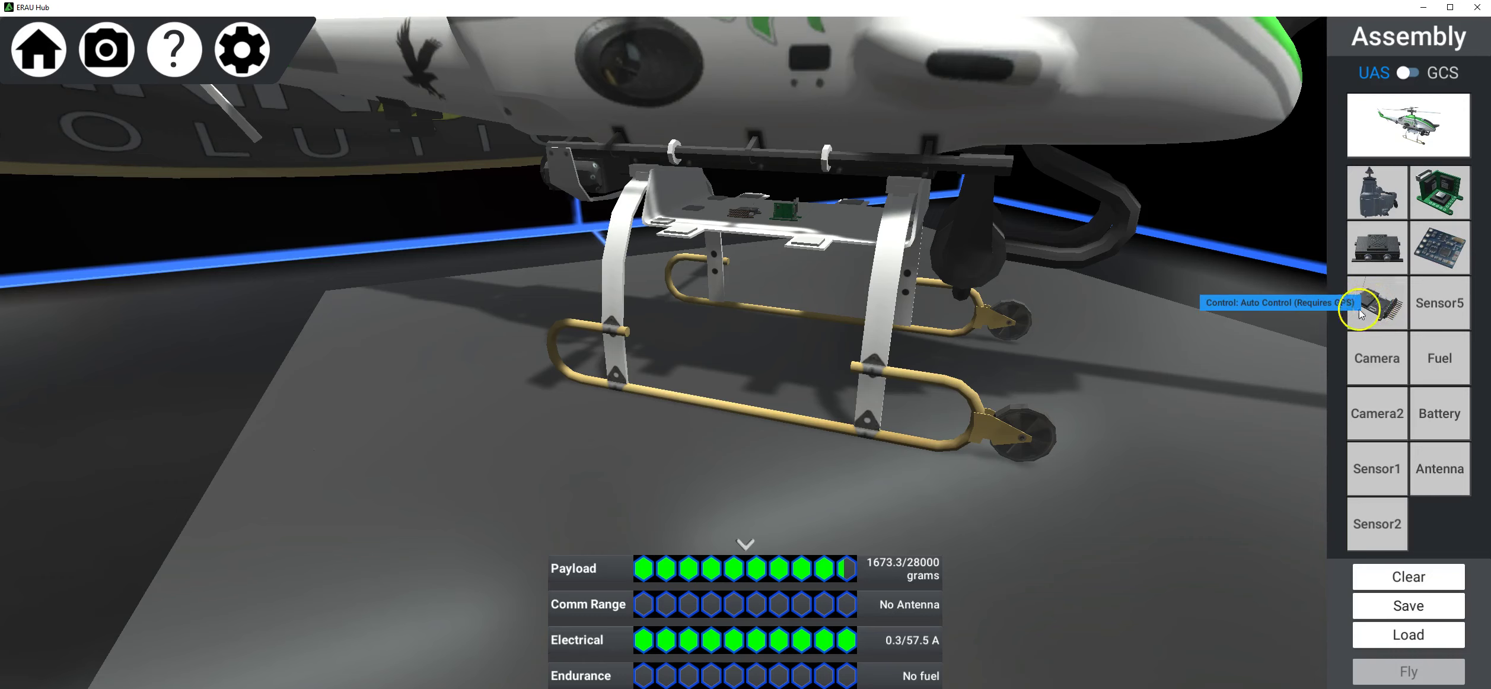
Install the GPS Module in the Sensor5 slot
{"action": "left_click", "coordinate": [1461, 302]}
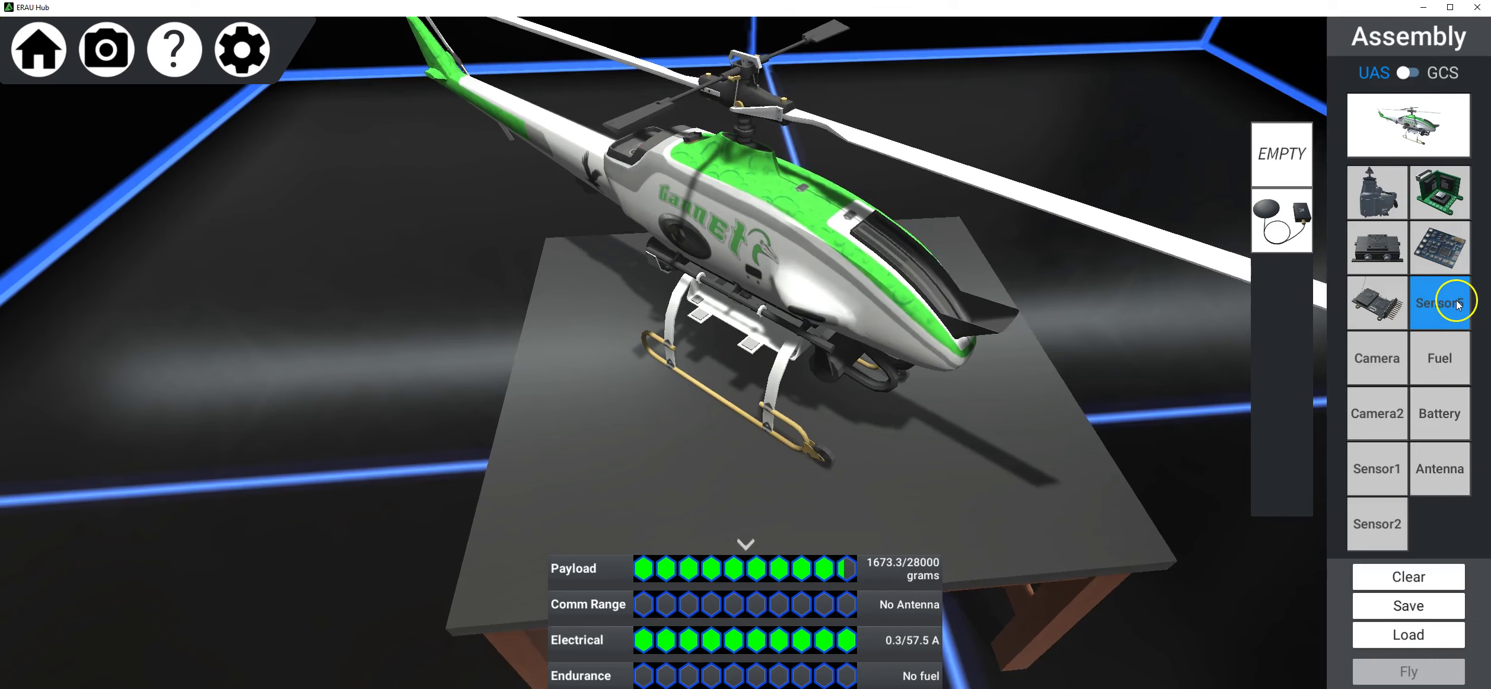
{"action": "mouse_move", "coordinate": [1281, 226]}
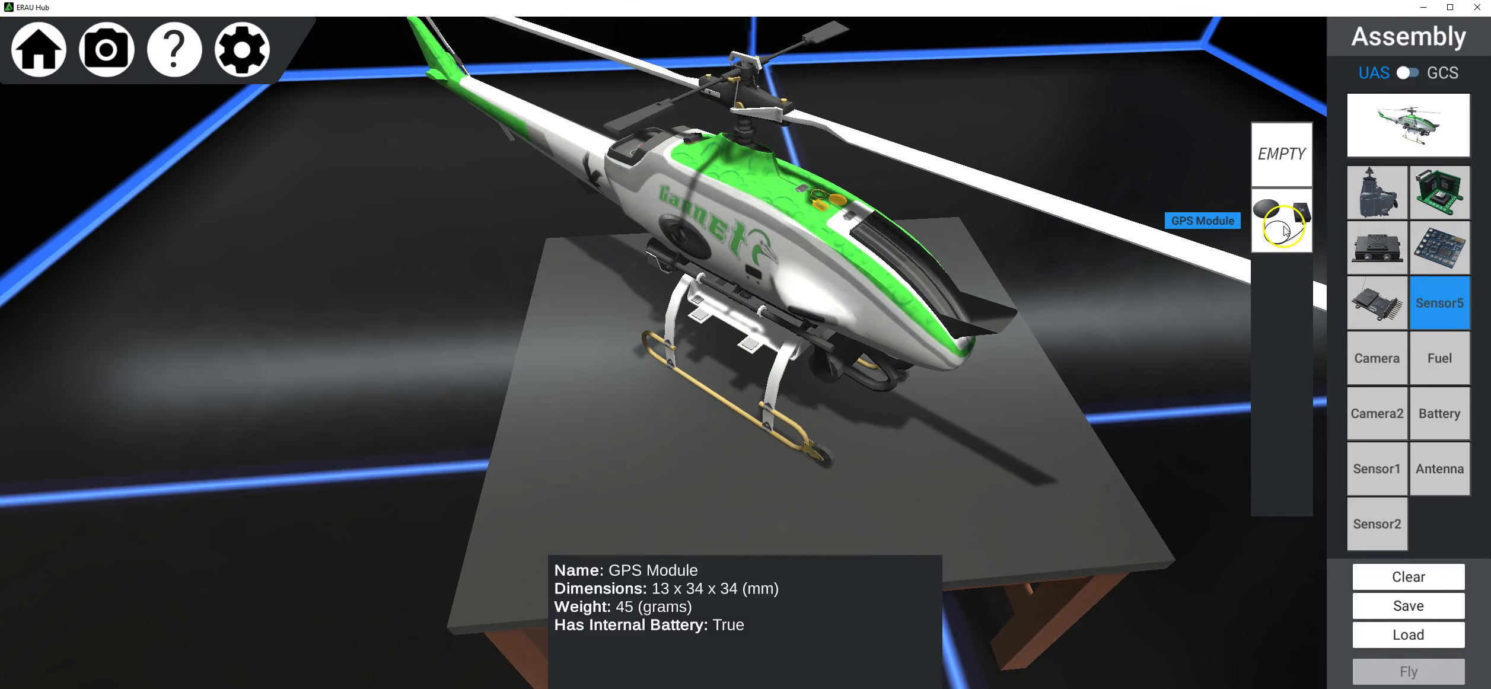
{"action": "left_click", "coordinate": [1283, 228]}
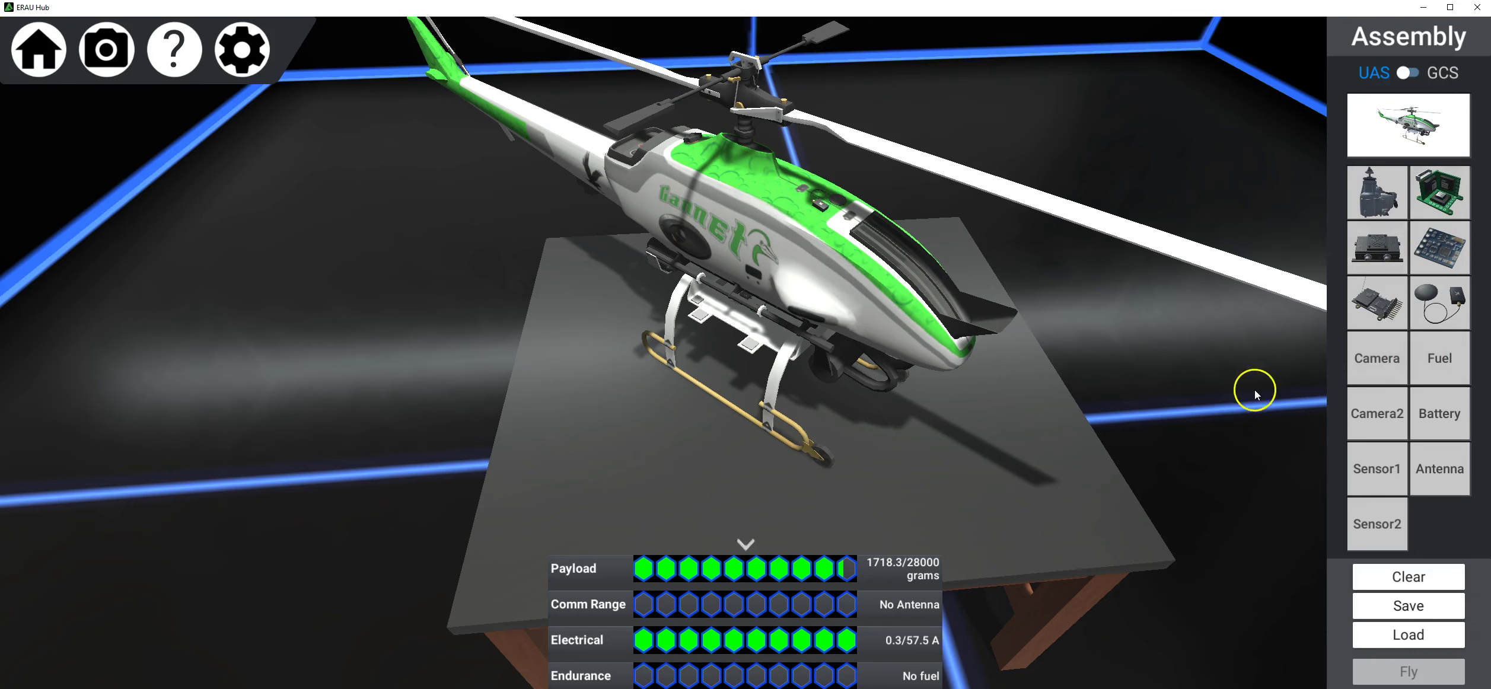
Compare SAR and LiDAR, then mount the Infrared Sensor With Gimbal as the camera
{"action": "left_click", "coordinate": [1377, 363]}
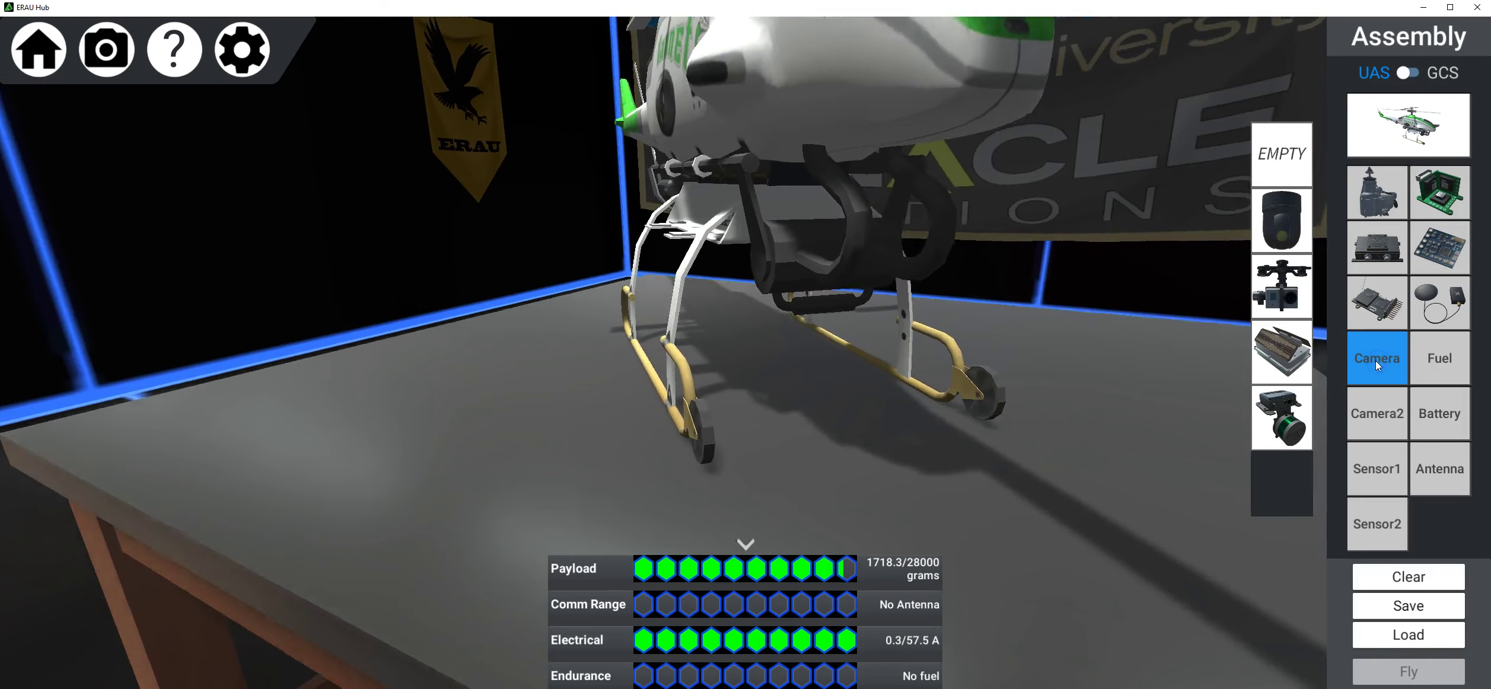
{"action": "mouse_move", "coordinate": [1290, 232]}
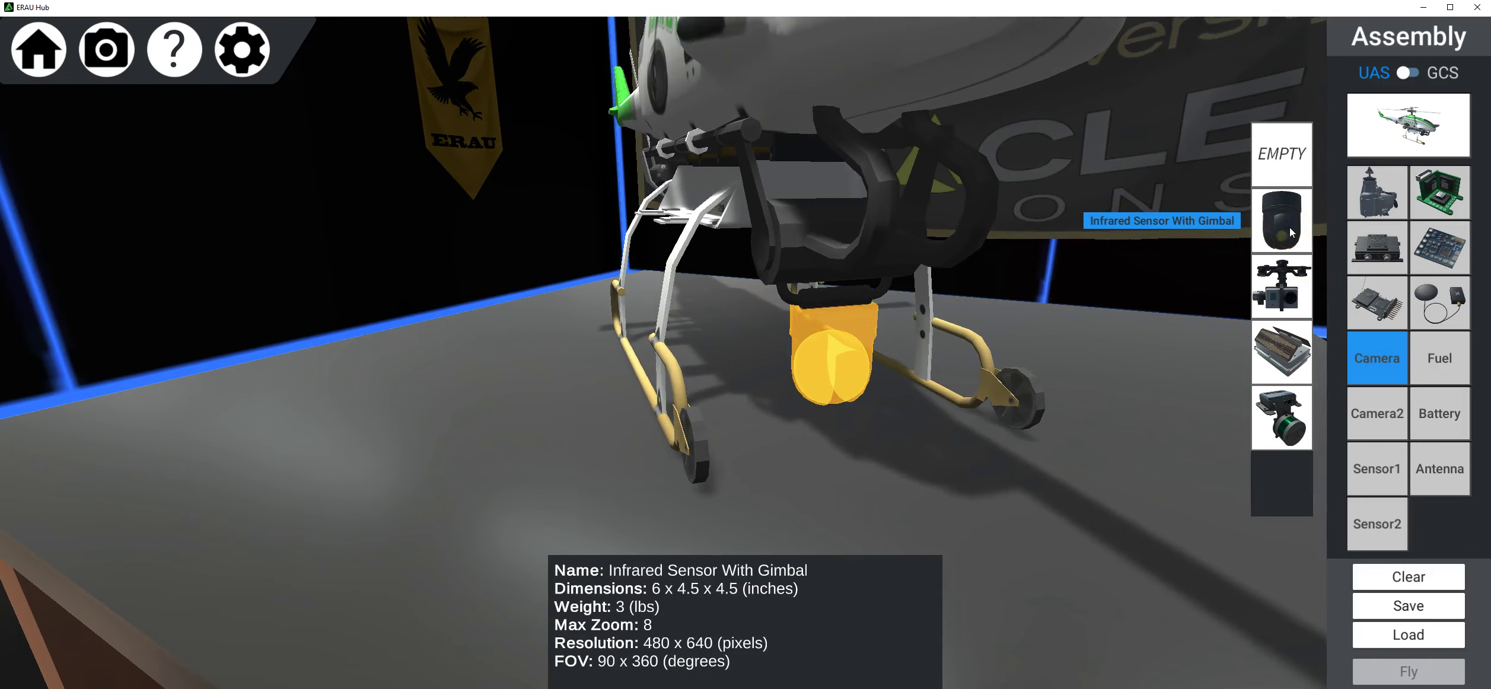
{"action": "mouse_move", "coordinate": [1295, 289]}
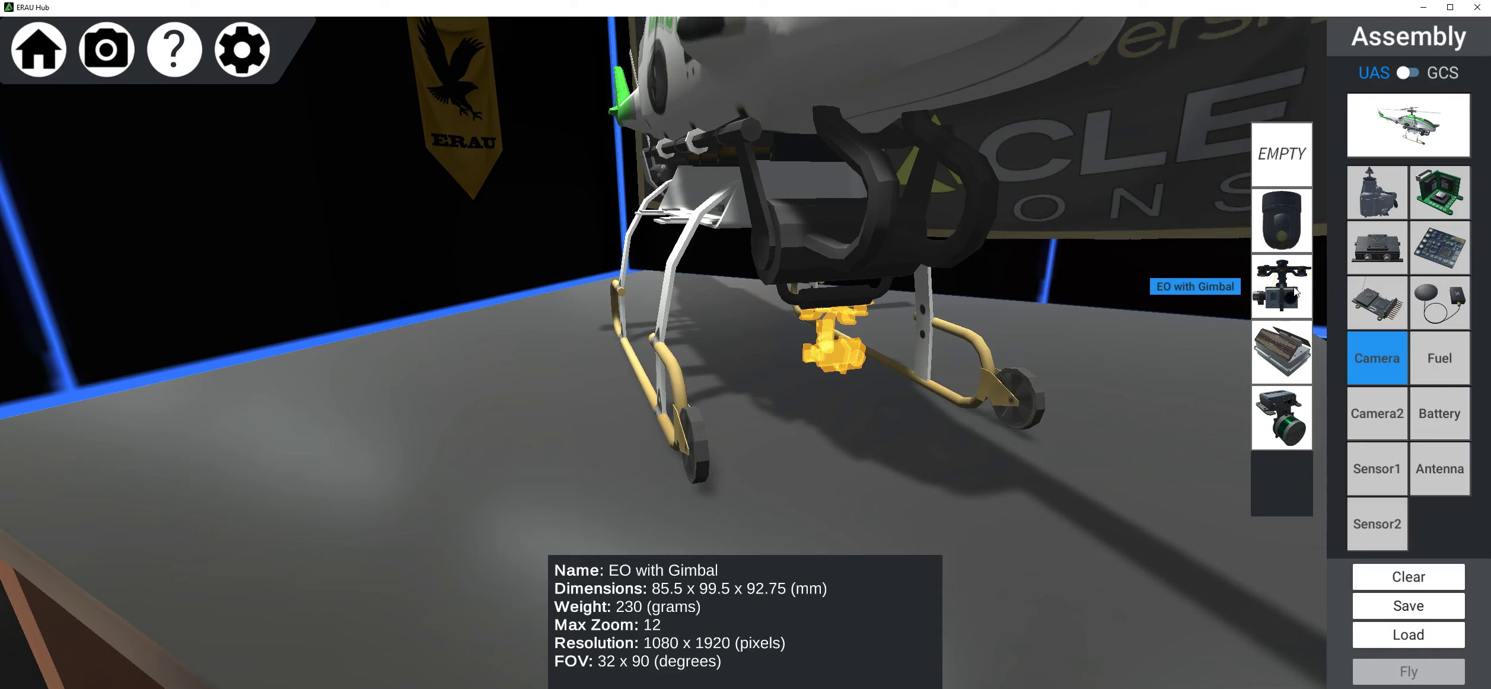
{"action": "left_click", "coordinate": [1297, 358]}
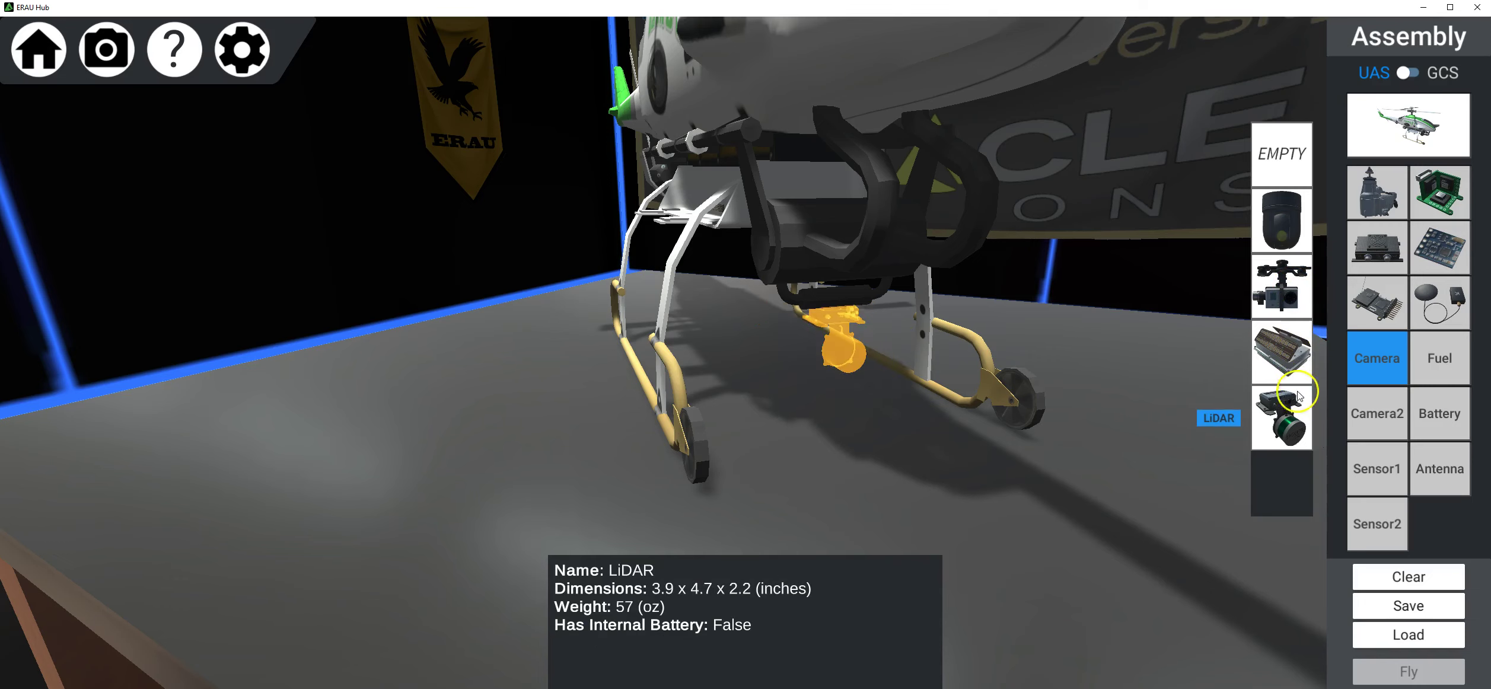
{"action": "left_click", "coordinate": [1288, 417]}
{"action": "left_click", "coordinate": [1295, 228]}
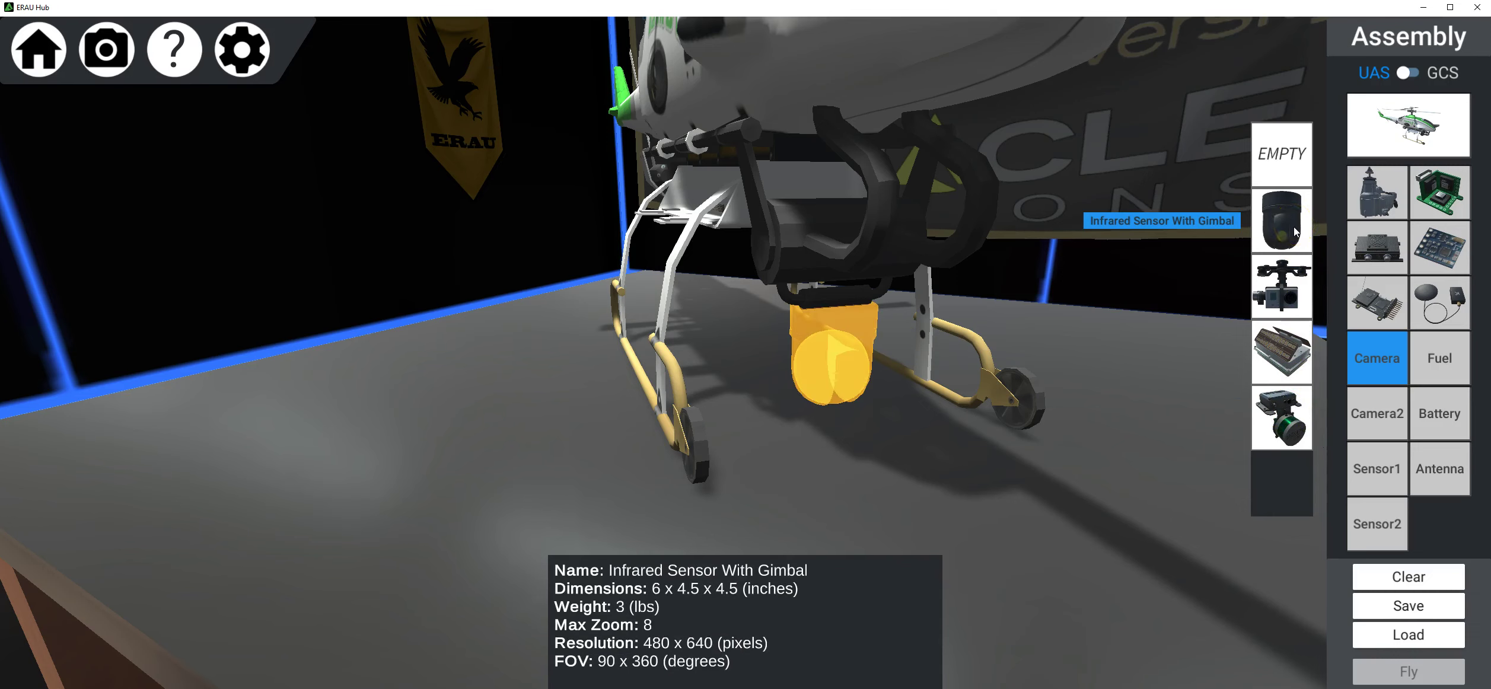
{"action": "left_click", "coordinate": [1296, 231]}
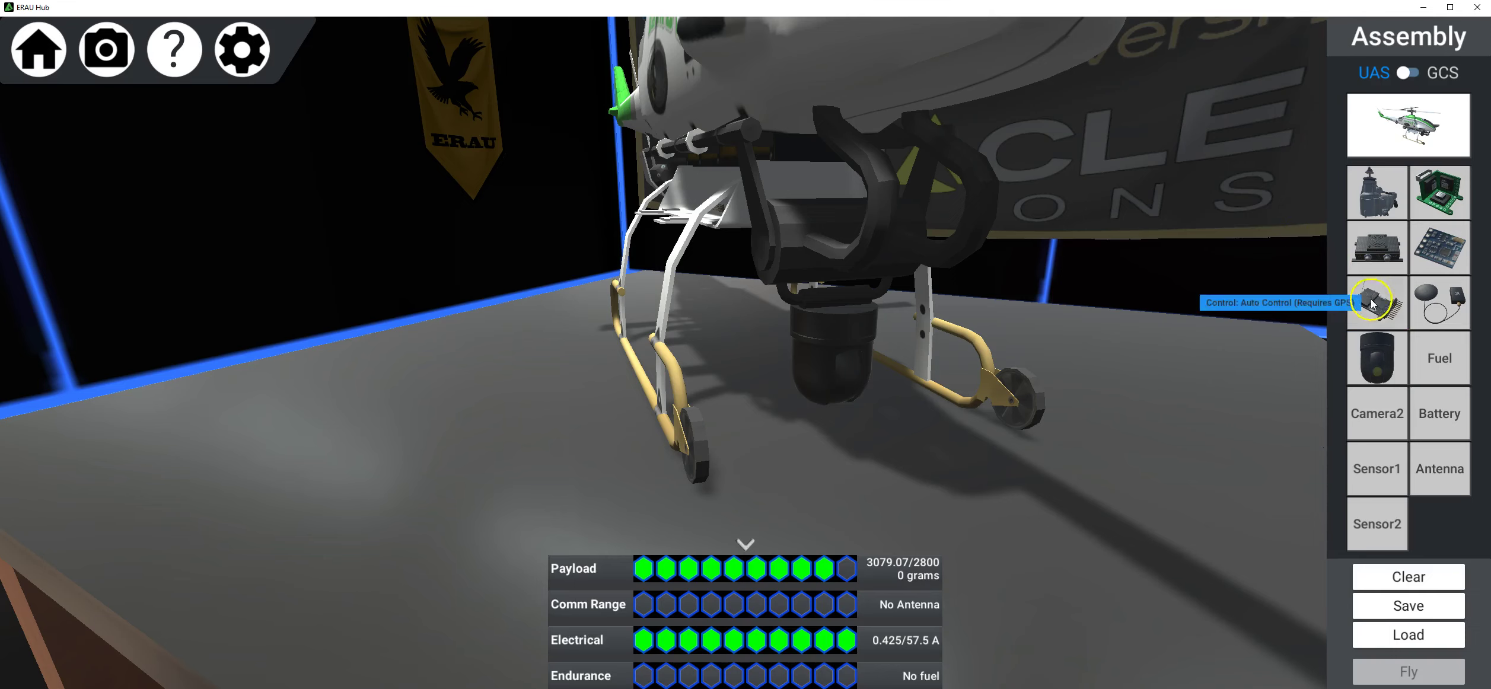
Load 100% Fuel and mount the LIDAR as the second camera
{"action": "left_click", "coordinate": [1429, 362]}
{"action": "left_click", "coordinate": [1293, 420]}
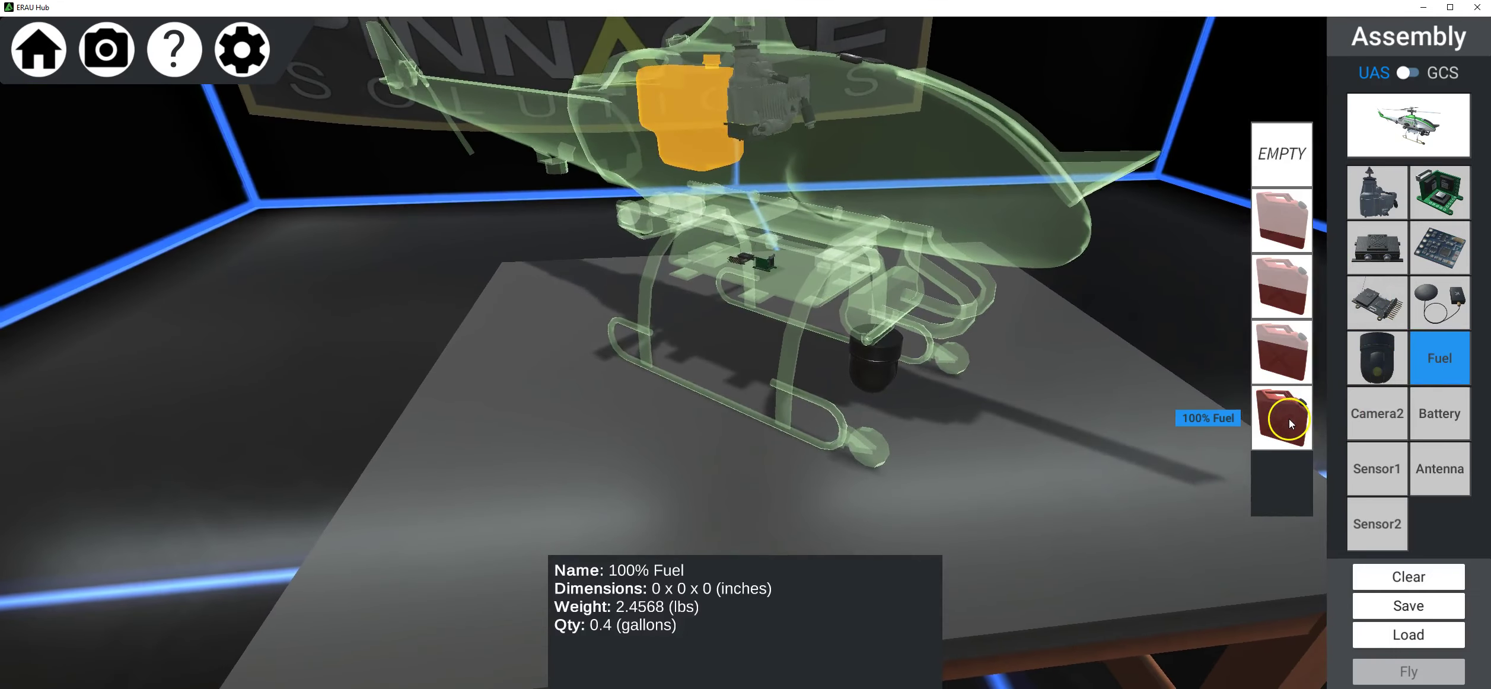
{"action": "left_click", "coordinate": [1293, 419]}
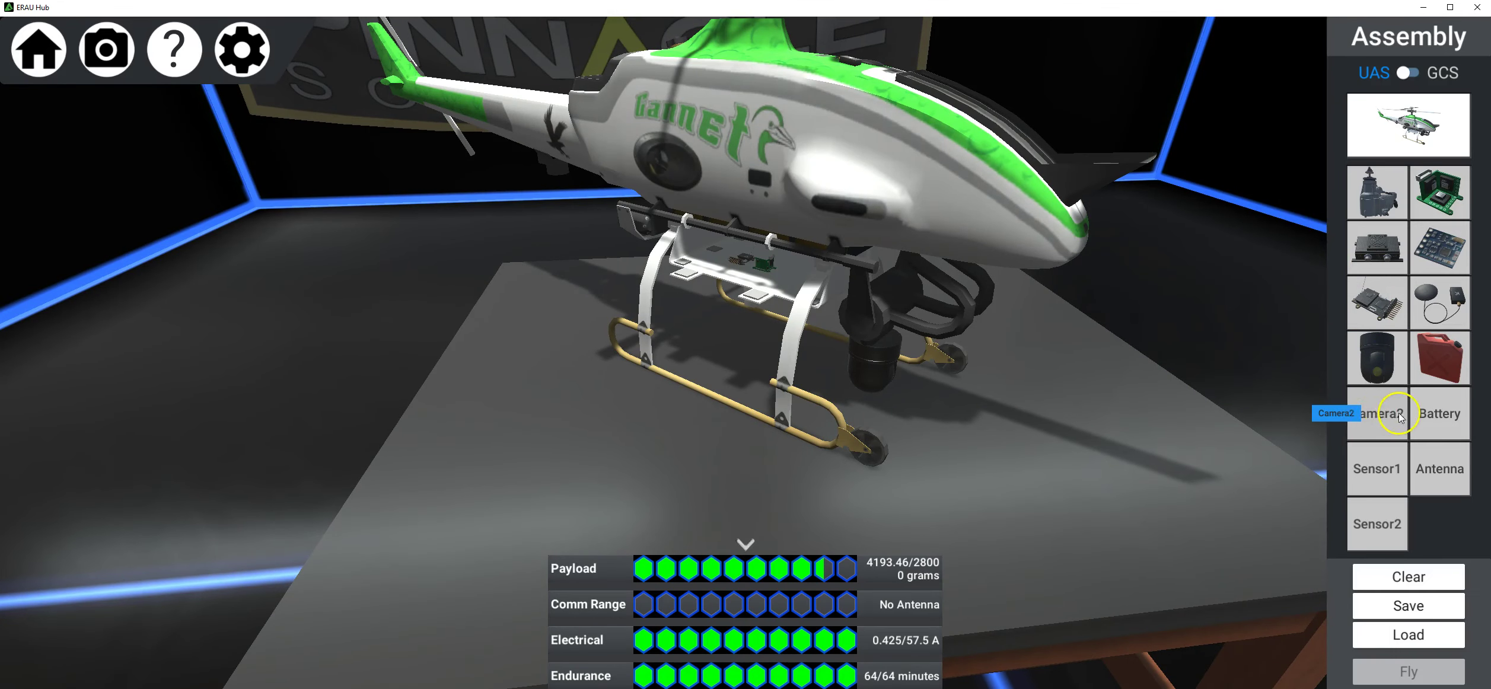
{"action": "left_click", "coordinate": [1381, 414]}
{"action": "left_click", "coordinate": [1290, 233]}
{"action": "left_click", "coordinate": [1290, 235]}
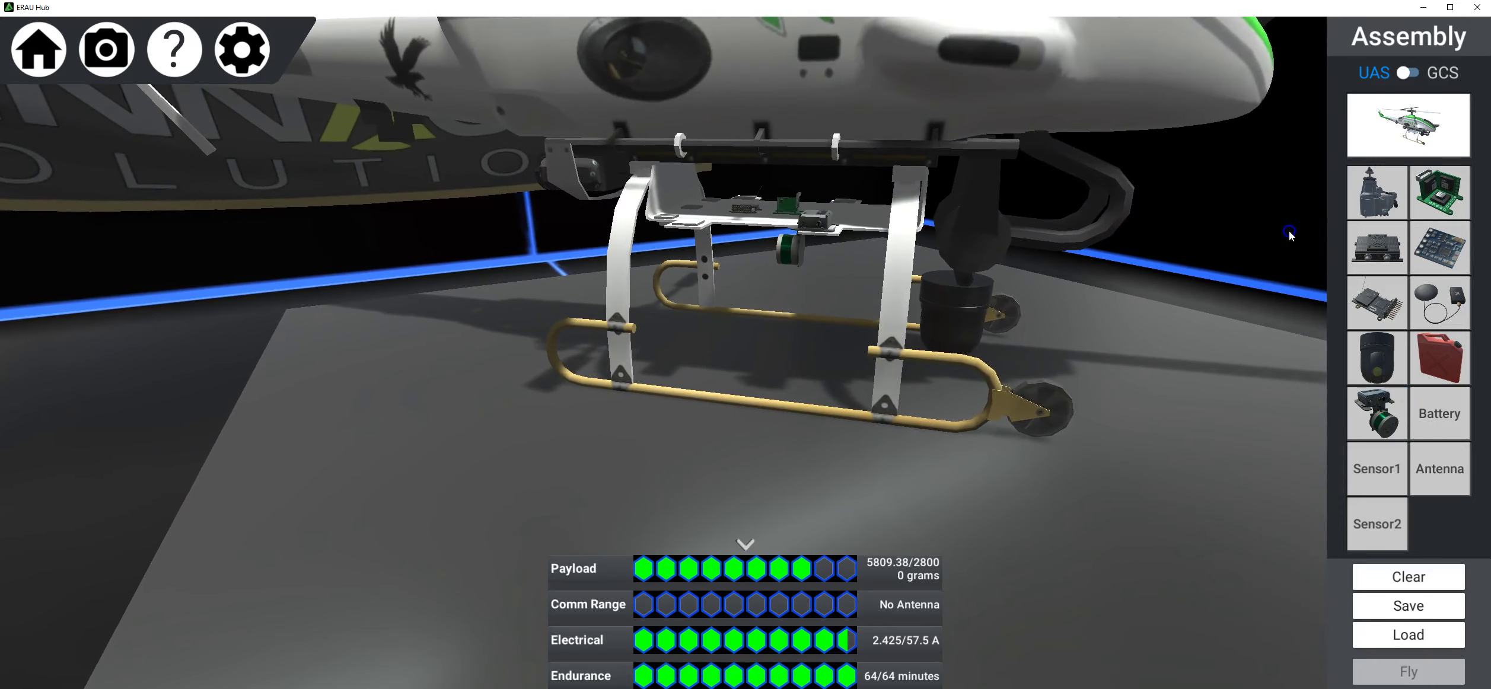
Compare the Xtreme 5600 and Power House 10000 batteries, installing the ERA Power House 10000
{"action": "left_click", "coordinate": [1437, 416]}
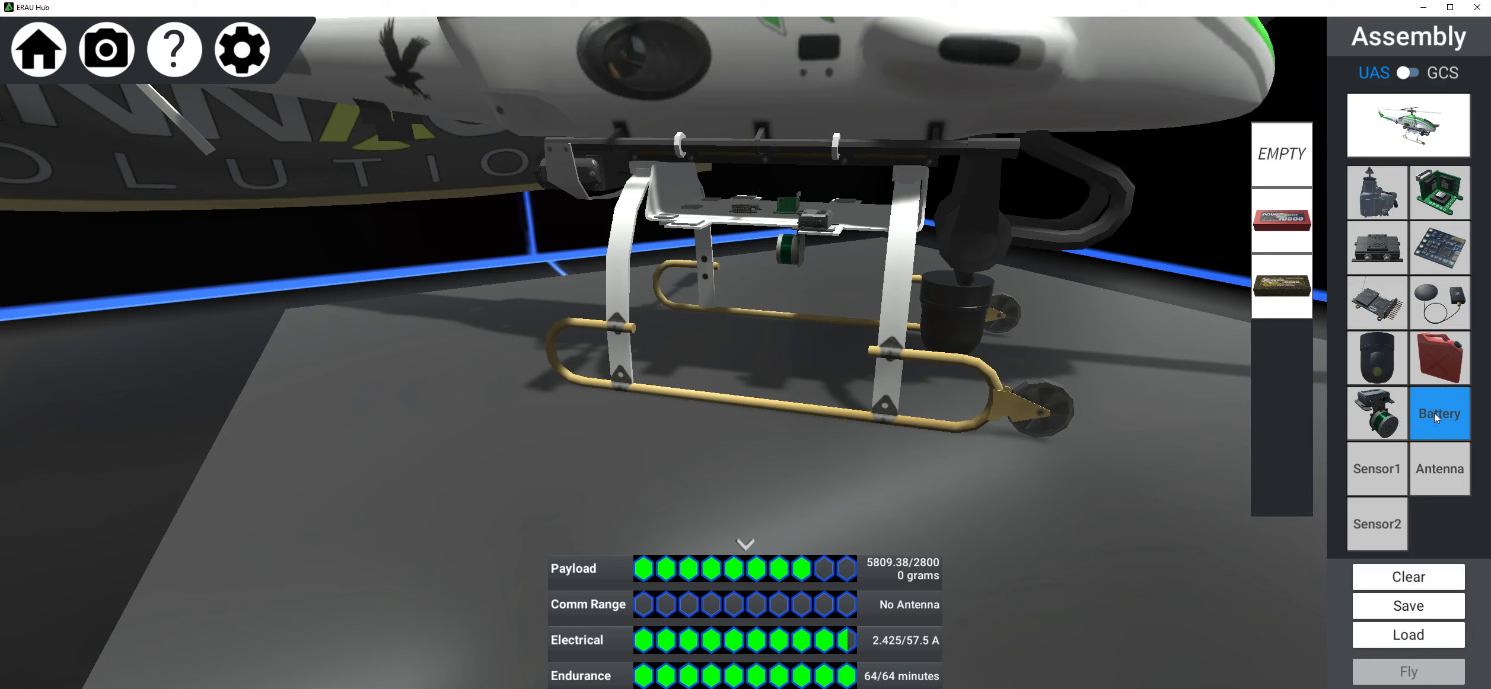
{"action": "left_click", "coordinate": [1286, 276]}
{"action": "left_click", "coordinate": [1283, 217]}
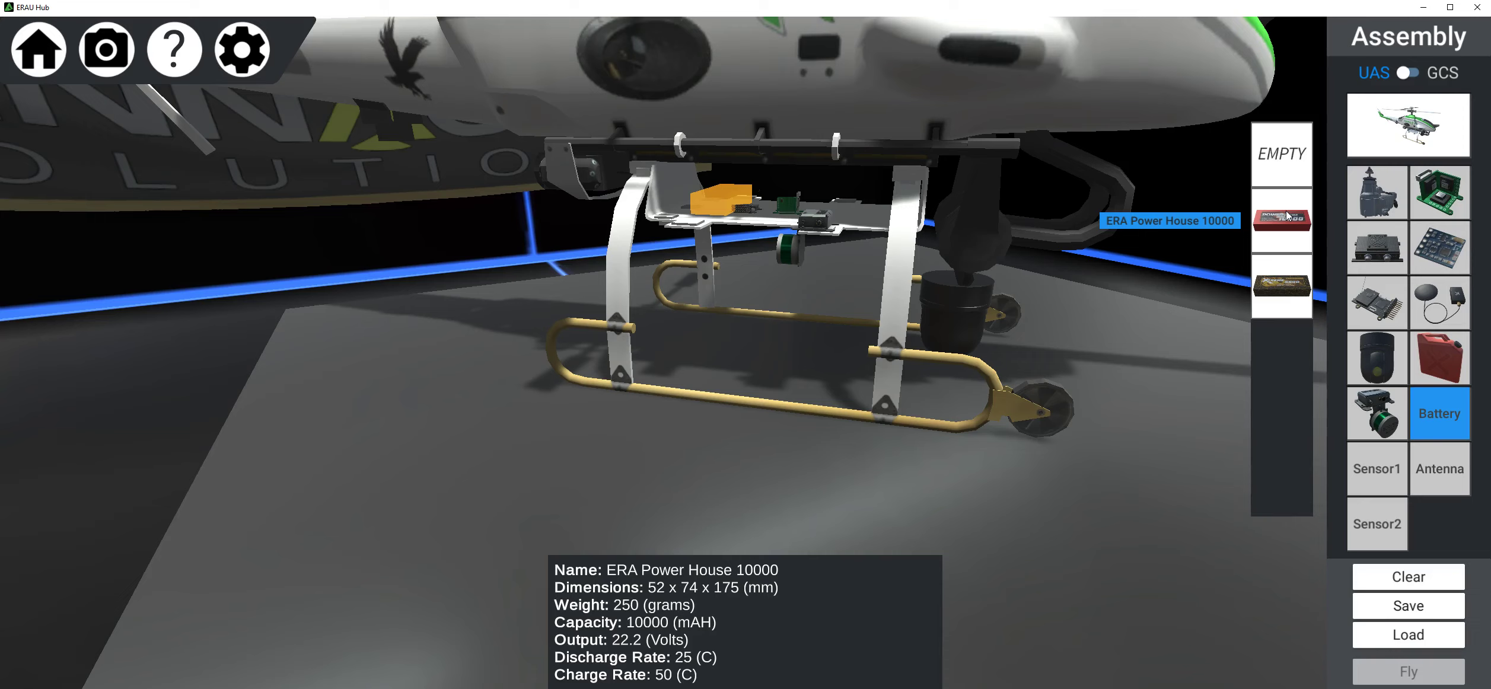
{"action": "left_click", "coordinate": [1291, 294]}
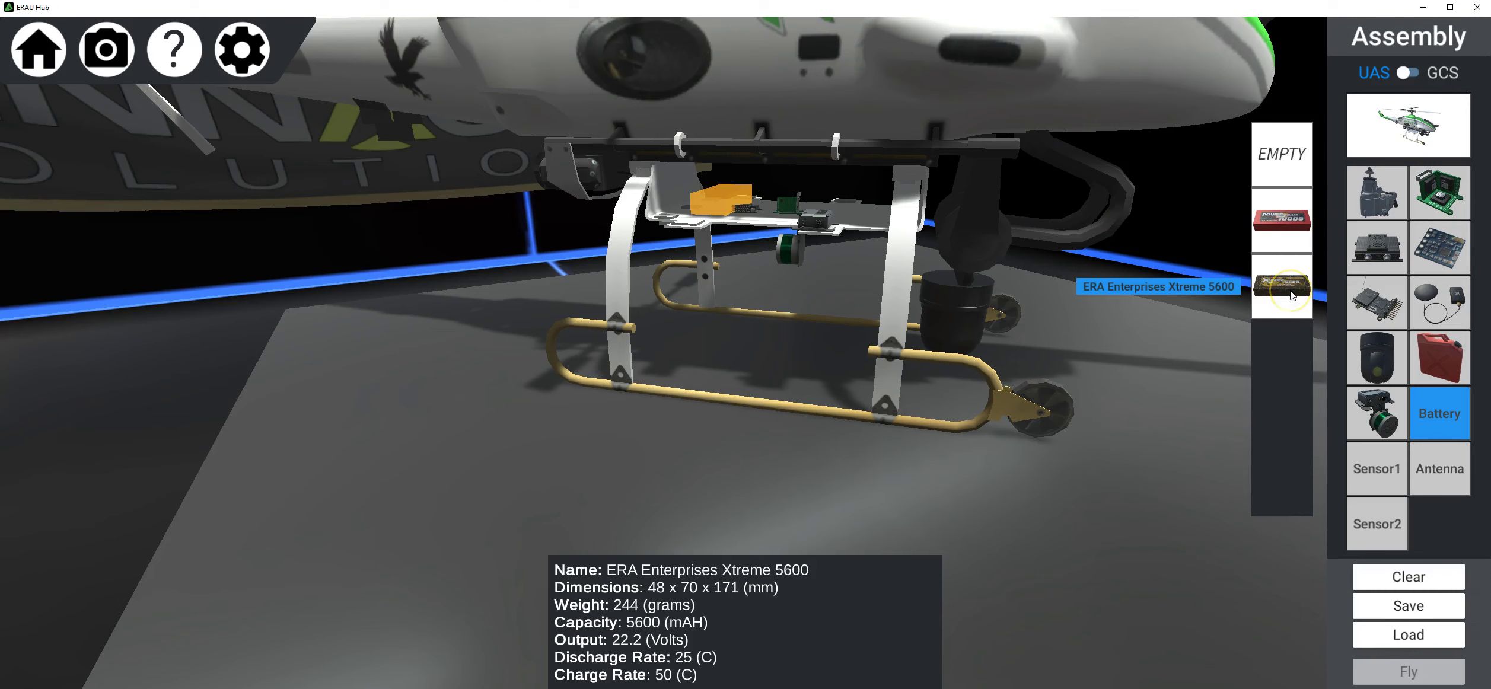
{"action": "left_click", "coordinate": [1288, 220]}
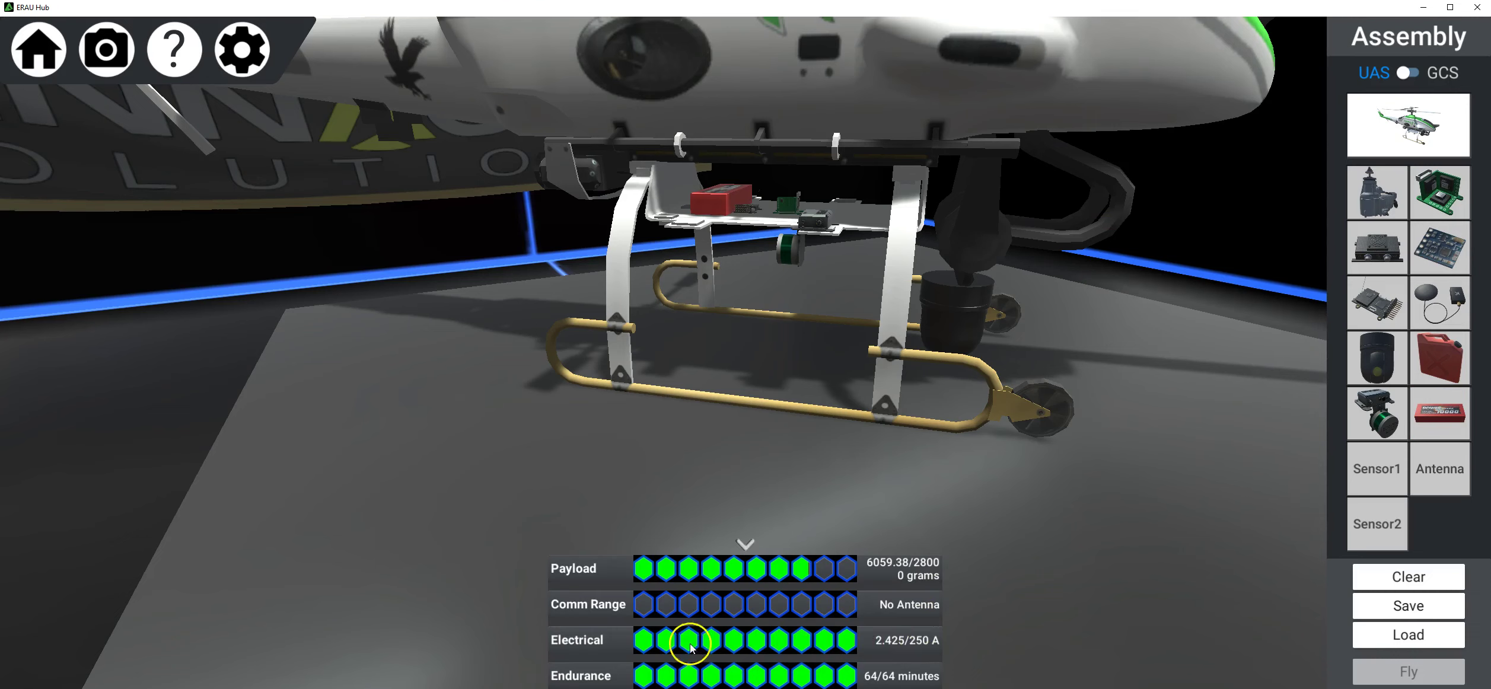
Install a Laser Altimeter in Sensor1 and a Dipole antenna
{"action": "left_click", "coordinate": [1378, 474]}
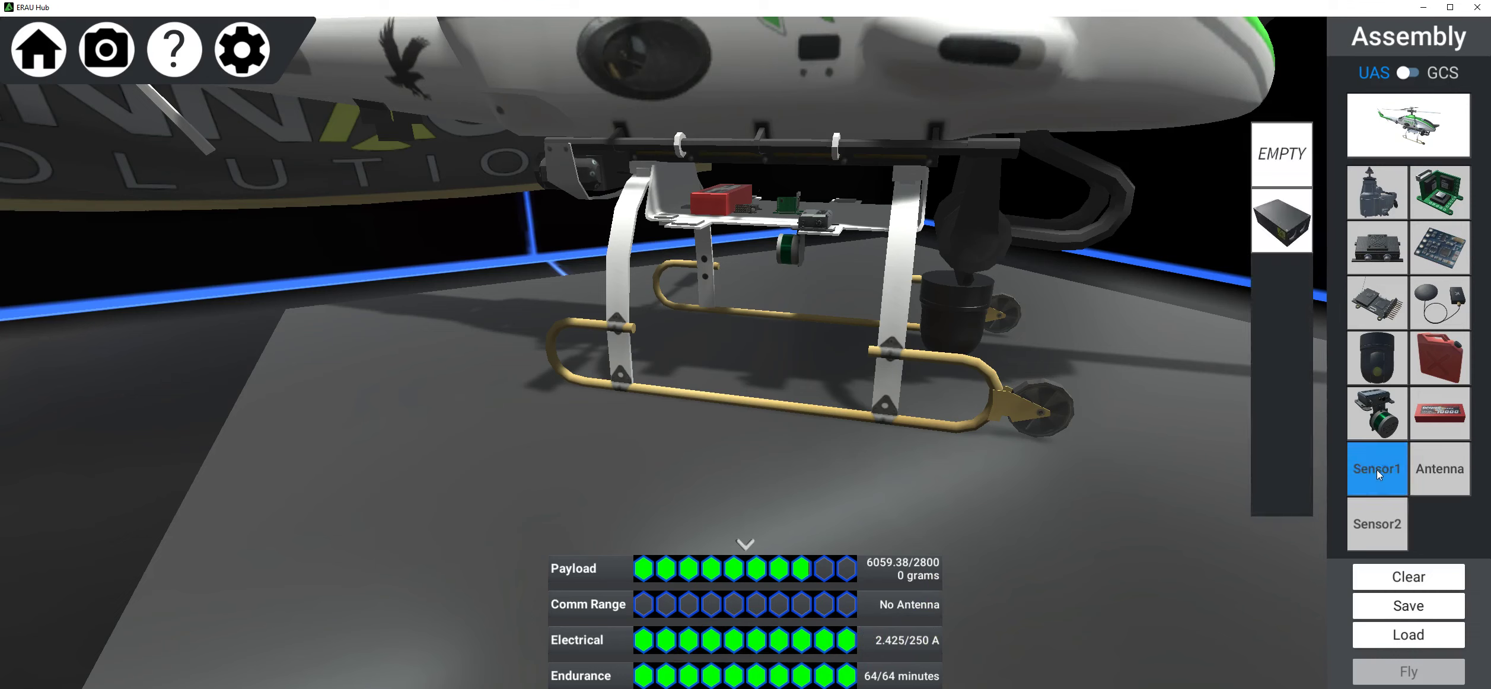
{"action": "mouse_move", "coordinate": [1281, 235]}
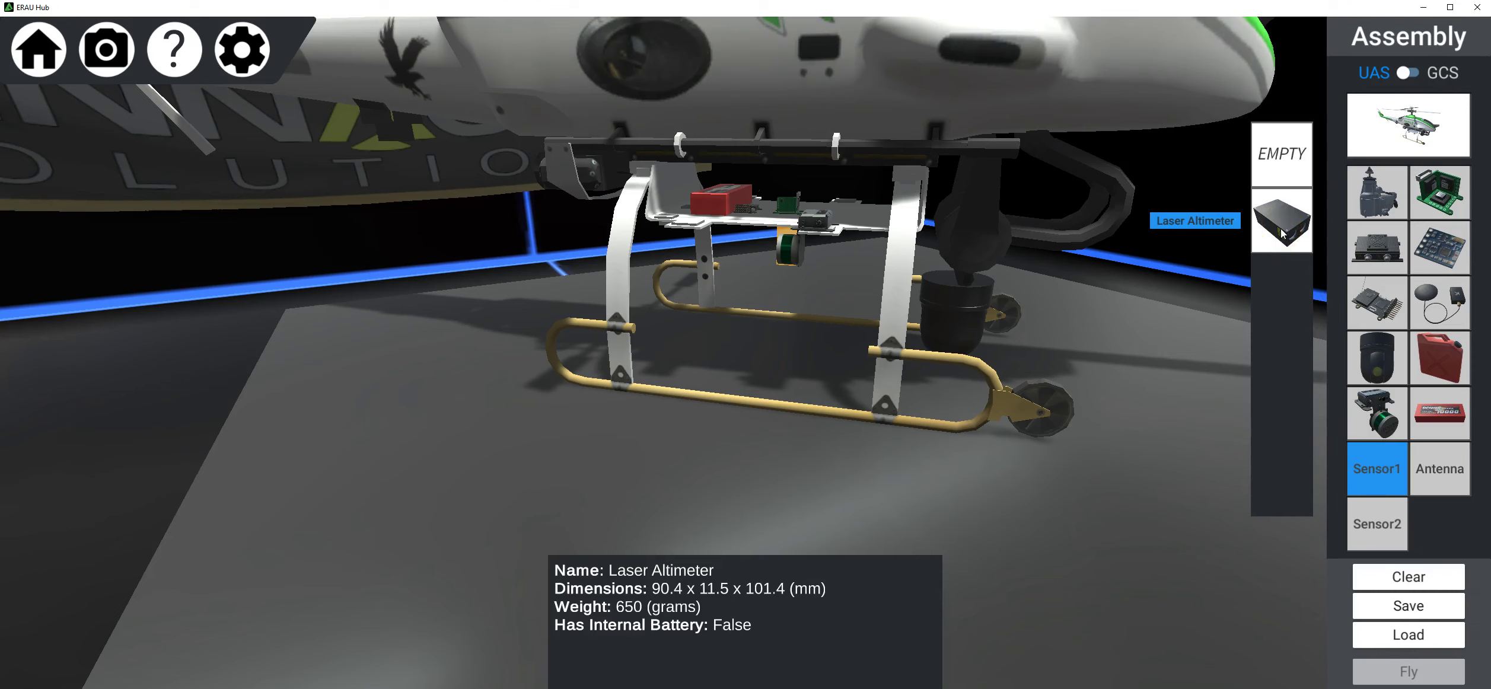
{"action": "left_click", "coordinate": [1281, 234]}
{"action": "left_click", "coordinate": [1427, 444]}
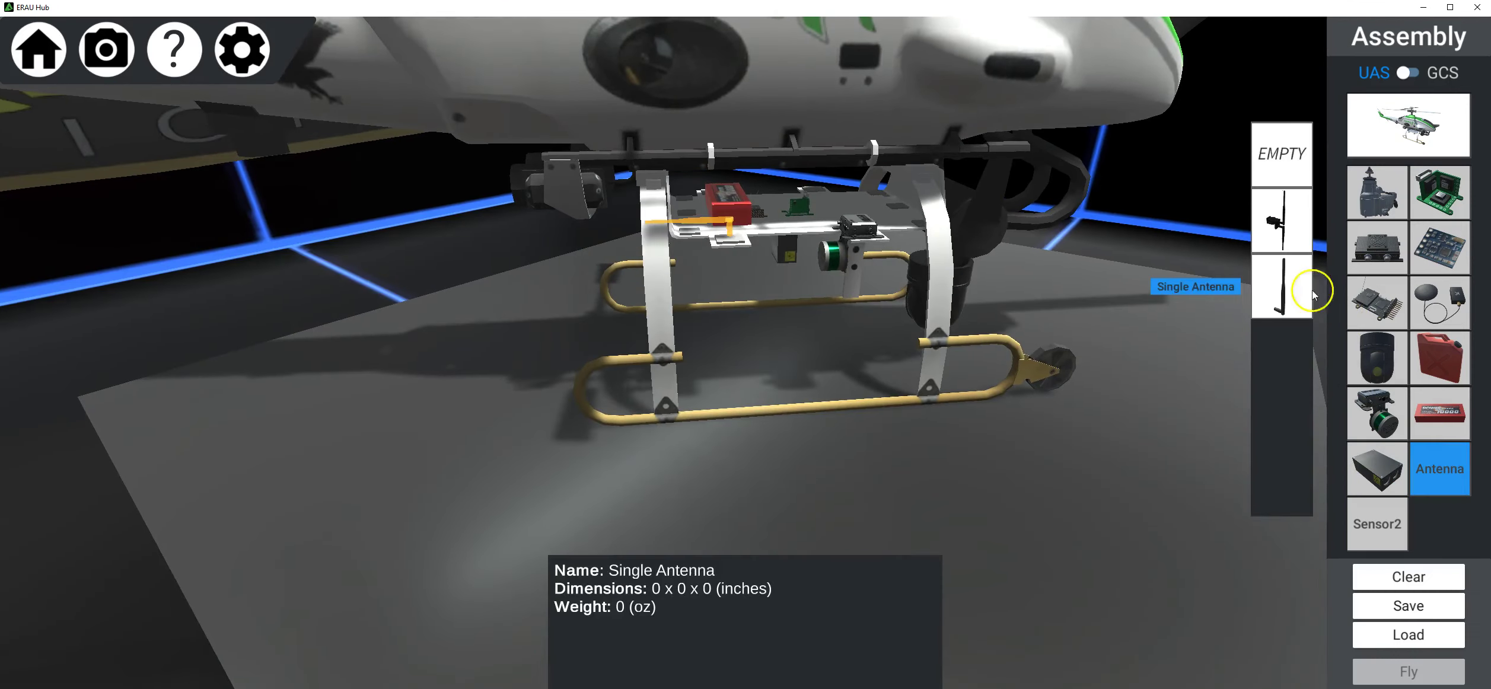
{"action": "mouse_move", "coordinate": [1291, 283]}
{"action": "mouse_move", "coordinate": [1288, 227]}
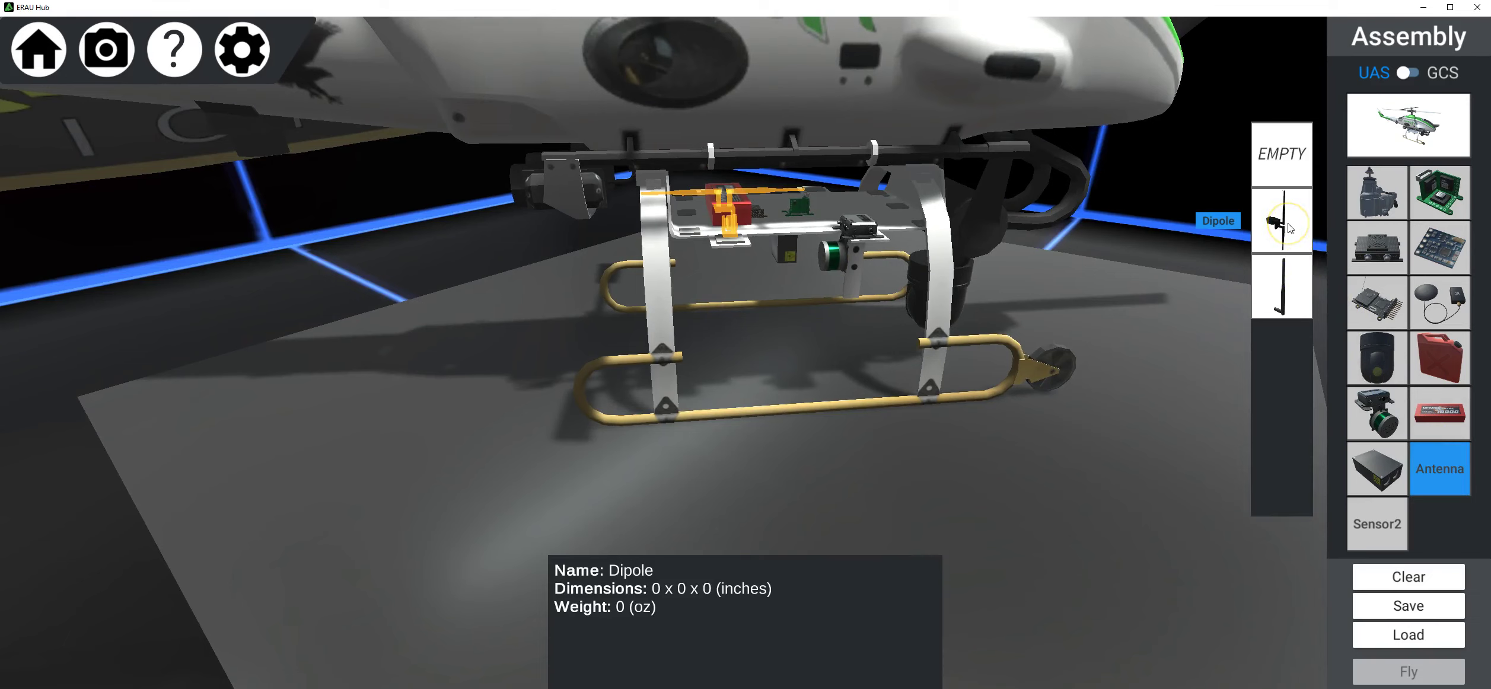
{"action": "left_click", "coordinate": [1288, 227]}
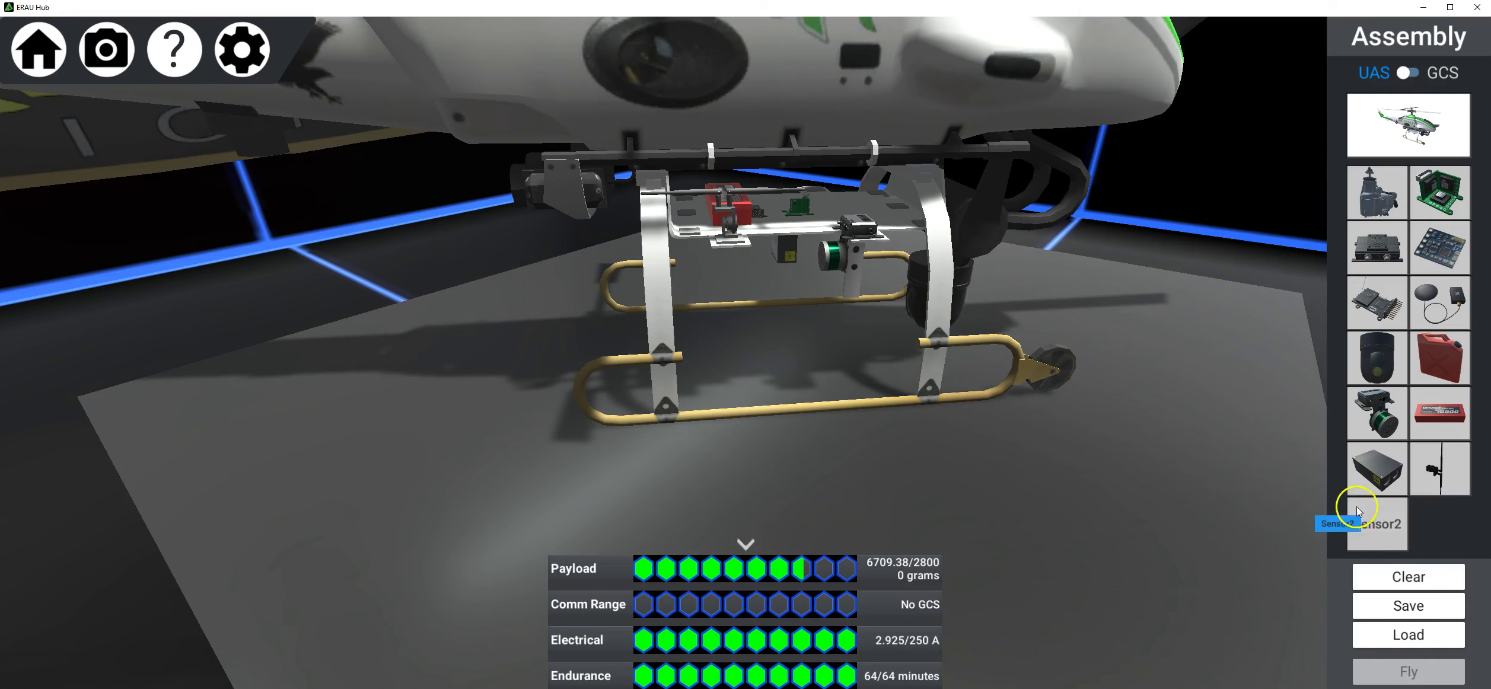
Install the RPM sensor in the Sensor2 slot
{"action": "left_click", "coordinate": [1404, 521]}
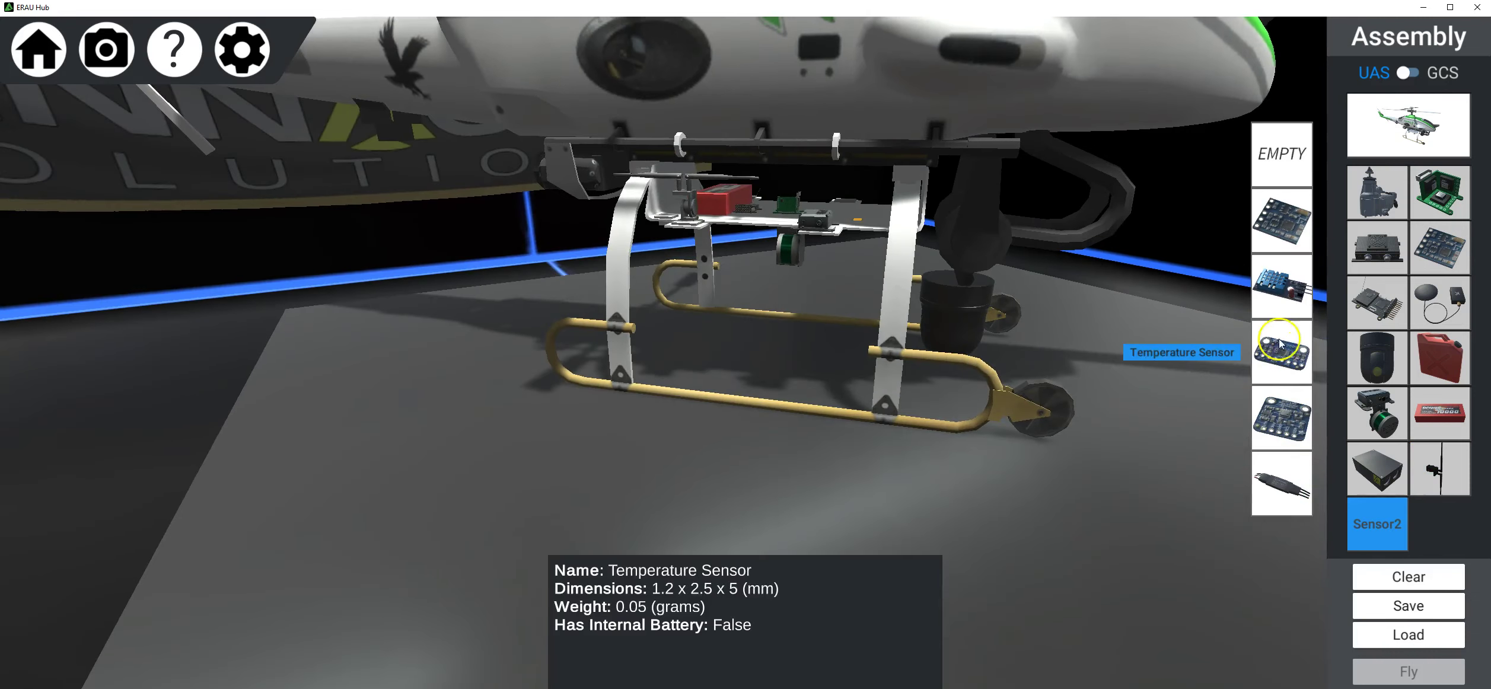
{"action": "mouse_move", "coordinate": [1281, 227]}
{"action": "mouse_move", "coordinate": [1281, 293]}
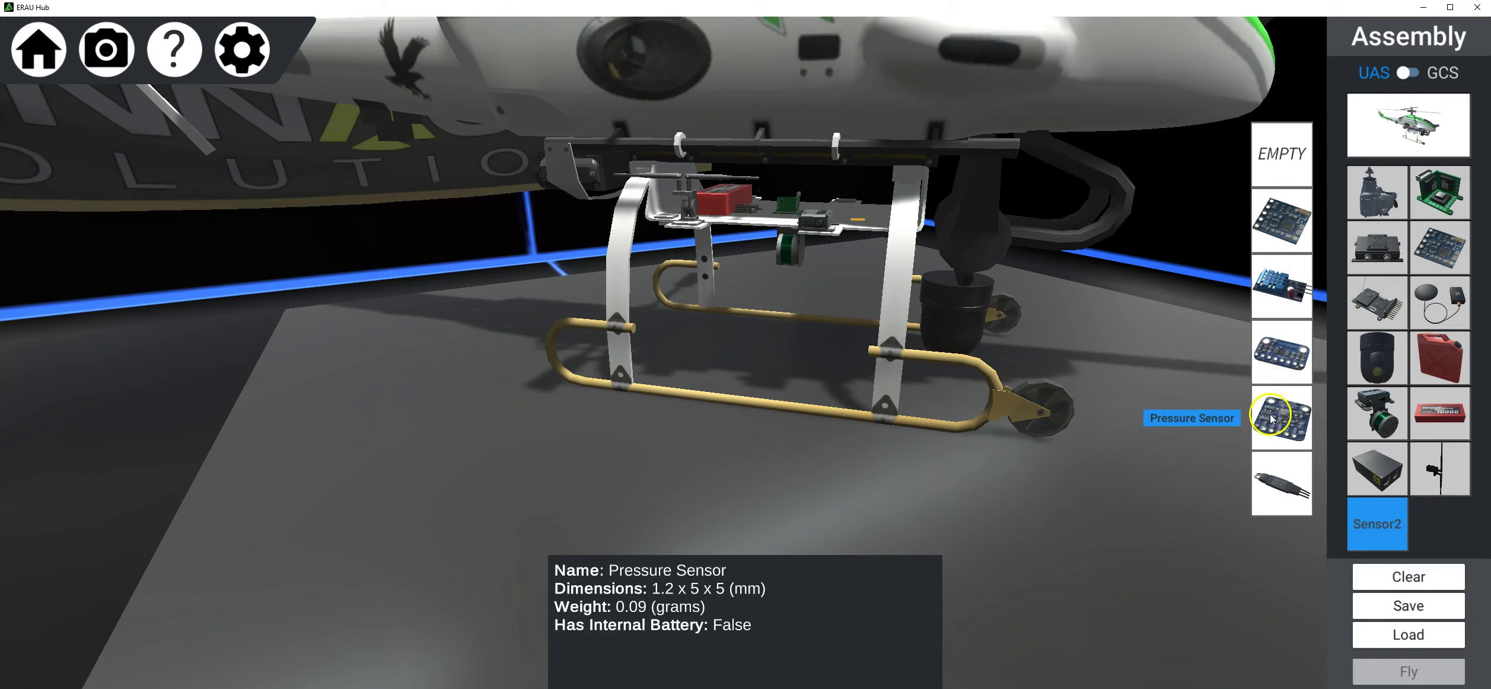
{"action": "mouse_move", "coordinate": [1275, 489]}
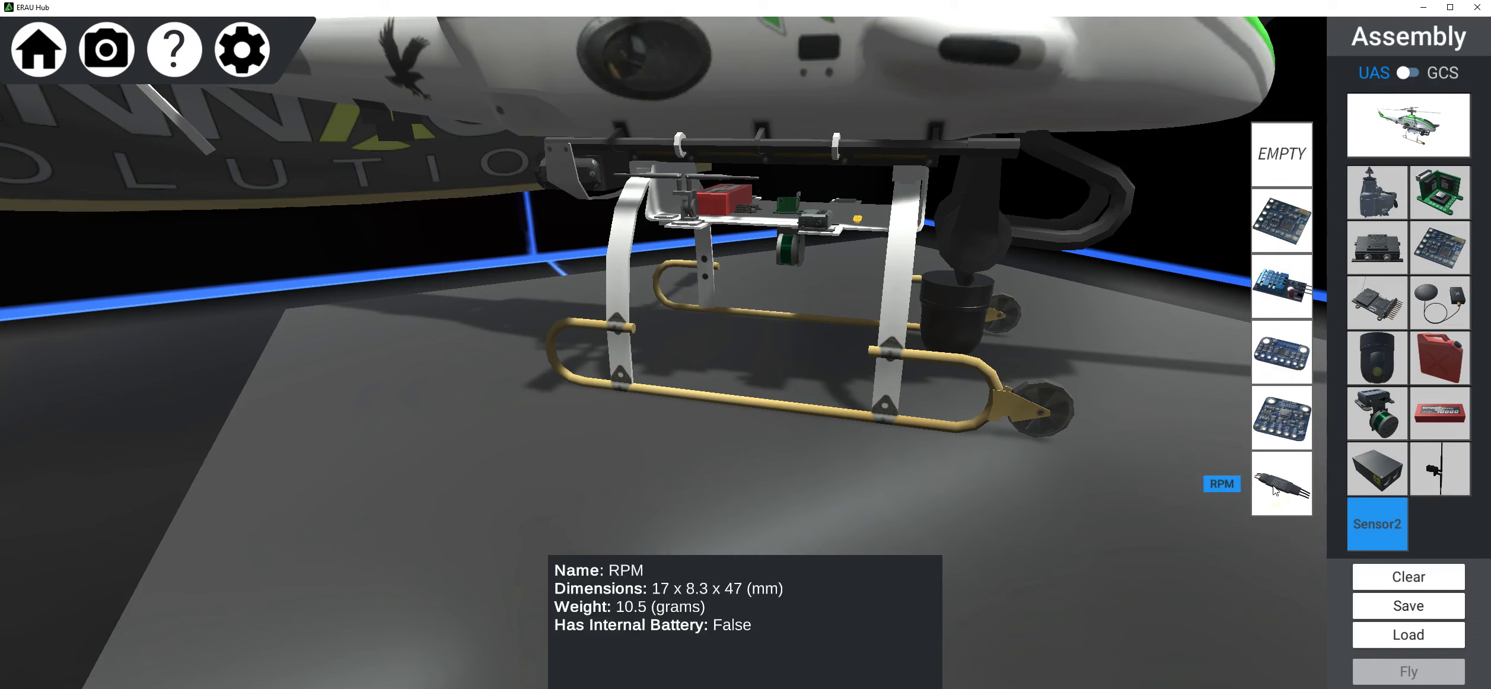
{"action": "left_click", "coordinate": [1275, 489]}
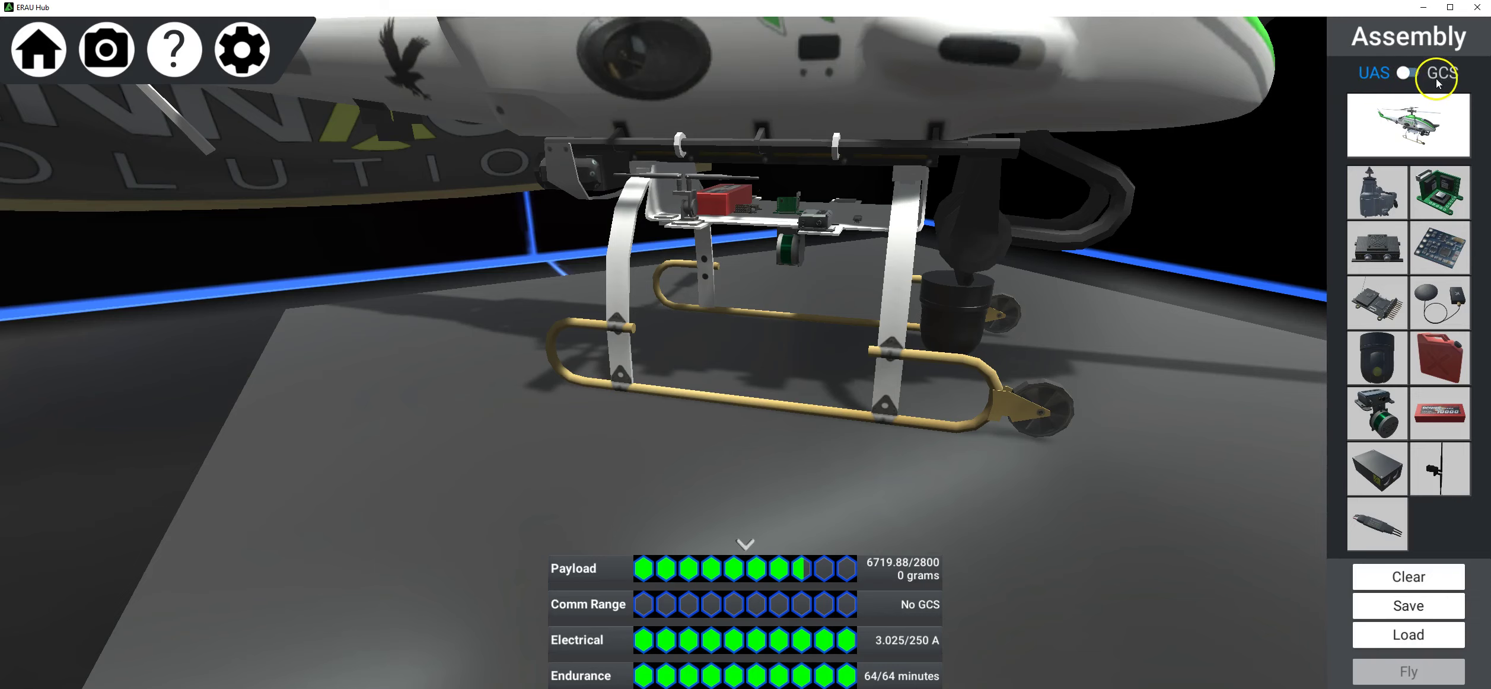
Compare the HandHeld, Man Portable and GCS Trailer chassis, then install the GCS Trailer
{"action": "left_click", "coordinate": [1416, 73]}
{"action": "left_click", "coordinate": [1405, 148]}
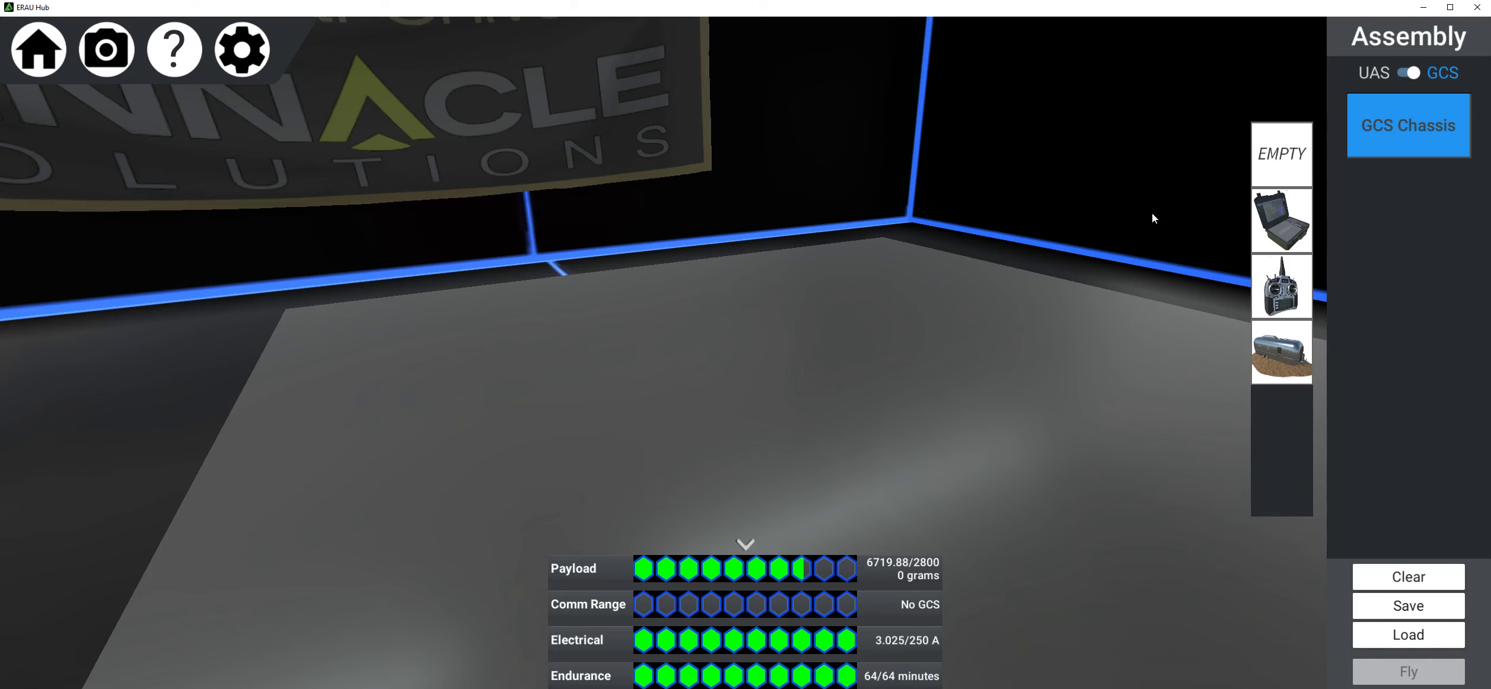
{"action": "left_click", "coordinate": [1290, 287]}
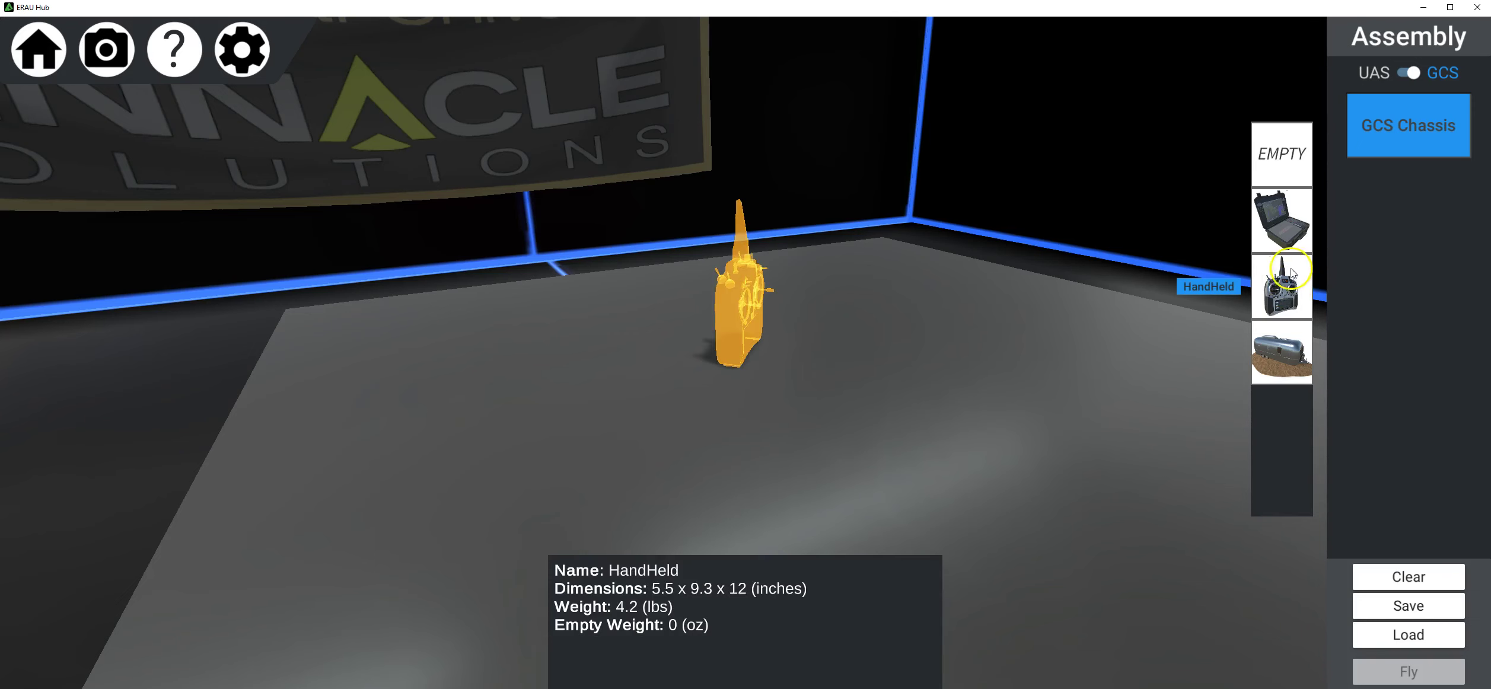
{"action": "left_click", "coordinate": [1289, 227]}
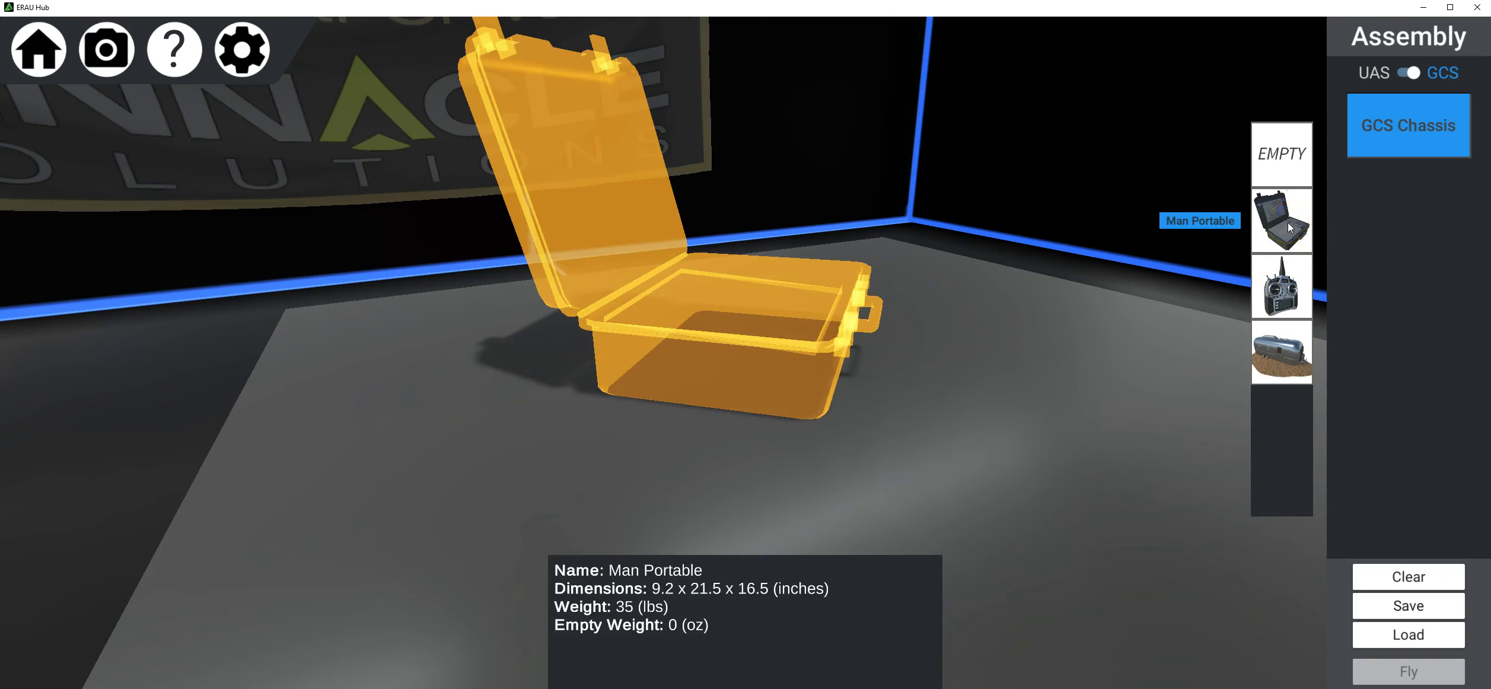
{"action": "left_click", "coordinate": [1288, 359]}
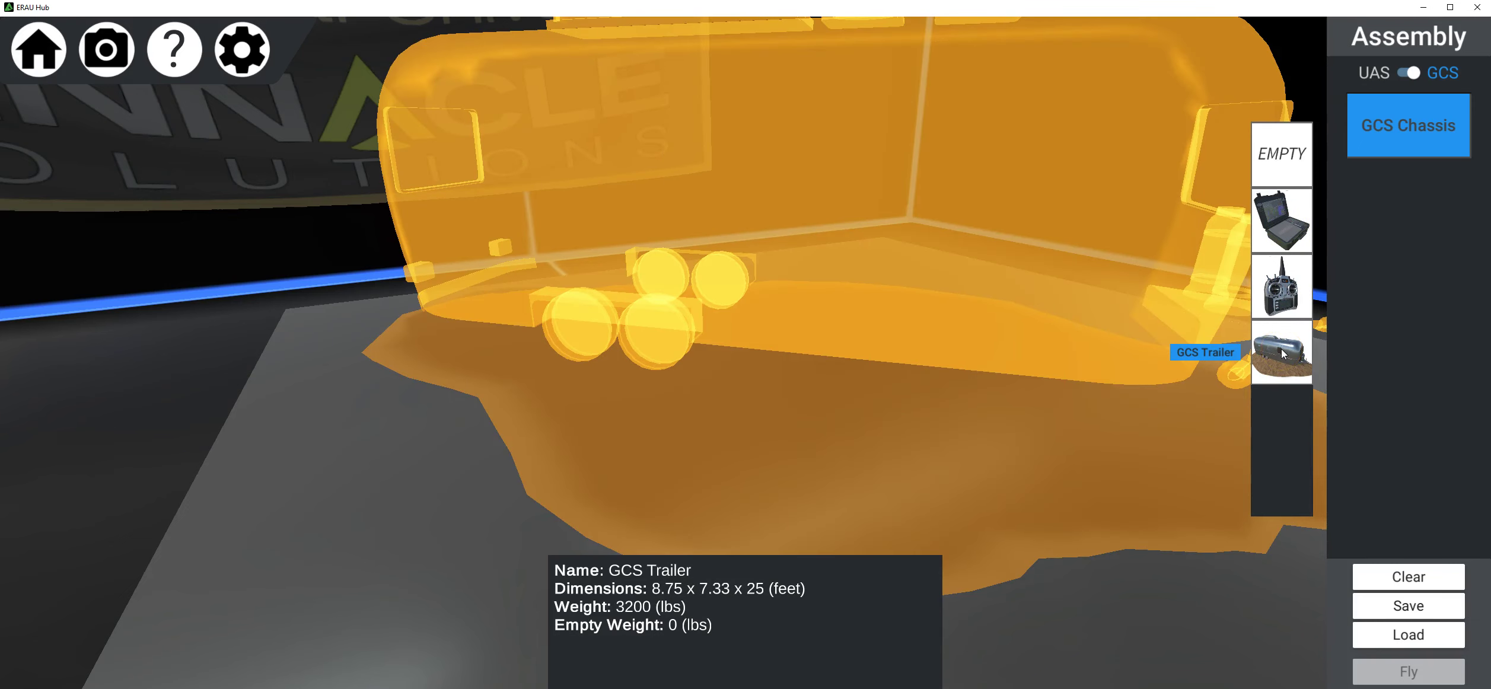
{"action": "left_click", "coordinate": [1281, 288]}
{"action": "left_click", "coordinate": [1281, 222]}
{"action": "left_click", "coordinate": [1279, 355]}
{"action": "left_click", "coordinate": [1275, 352]}
{"action": "left_click", "coordinate": [1448, 300]}
Mount the Large Dish antenna on the GCS Trailer
{"action": "left_click", "coordinate": [1410, 219]}
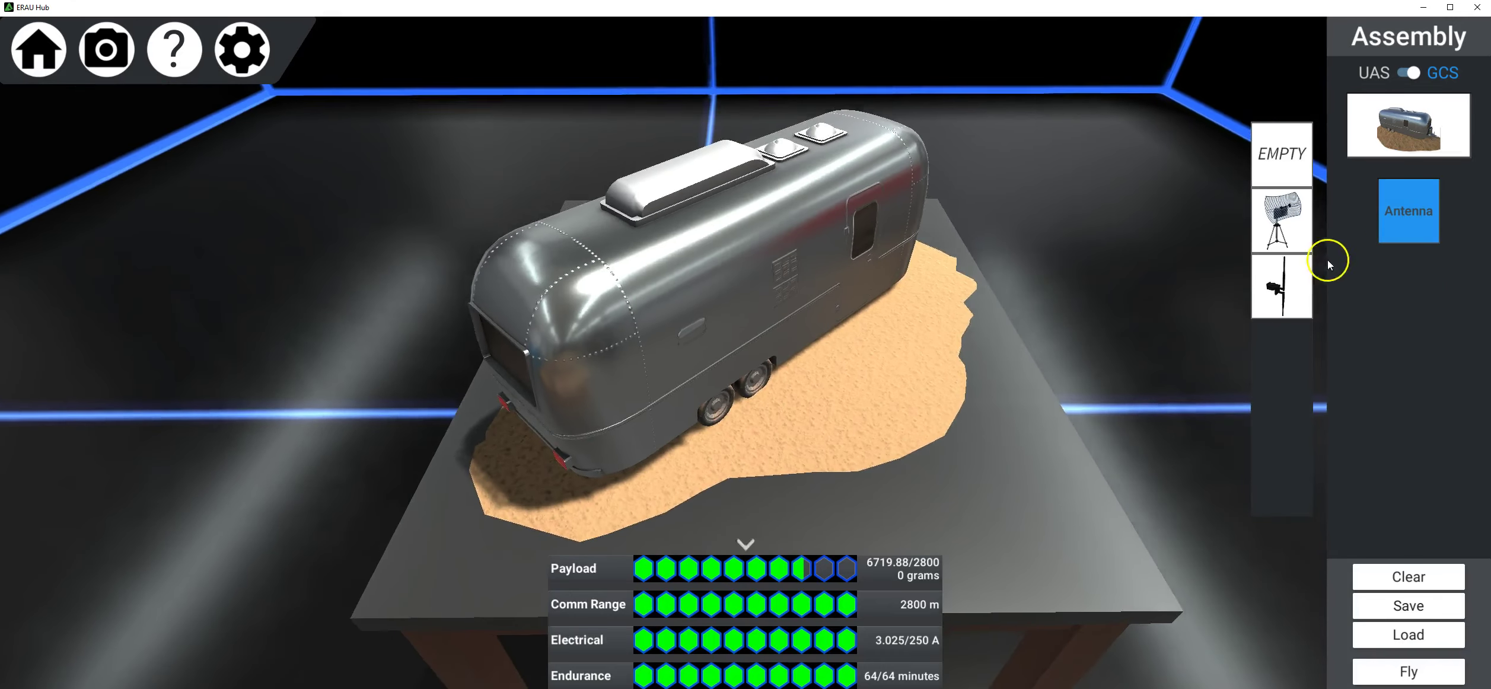
{"action": "left_click", "coordinate": [1283, 225]}
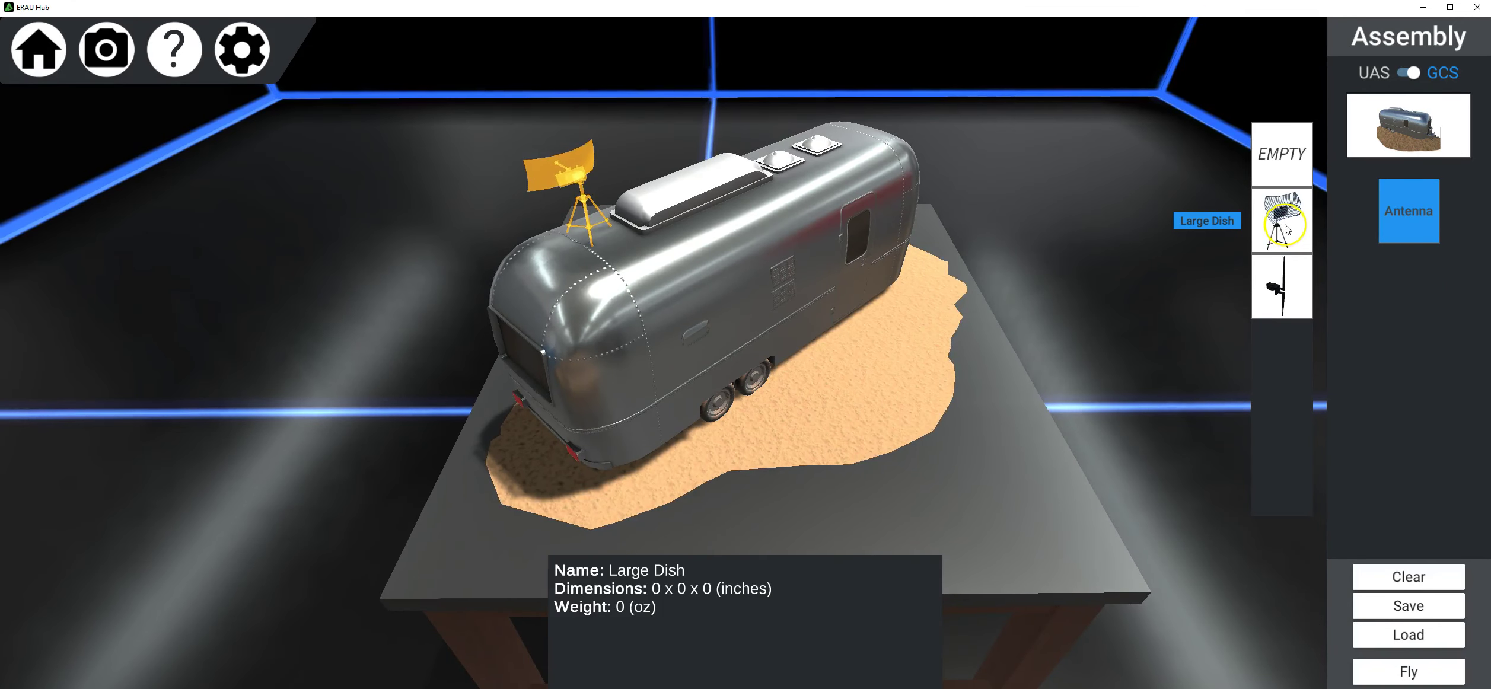
{"action": "left_click", "coordinate": [1283, 226]}
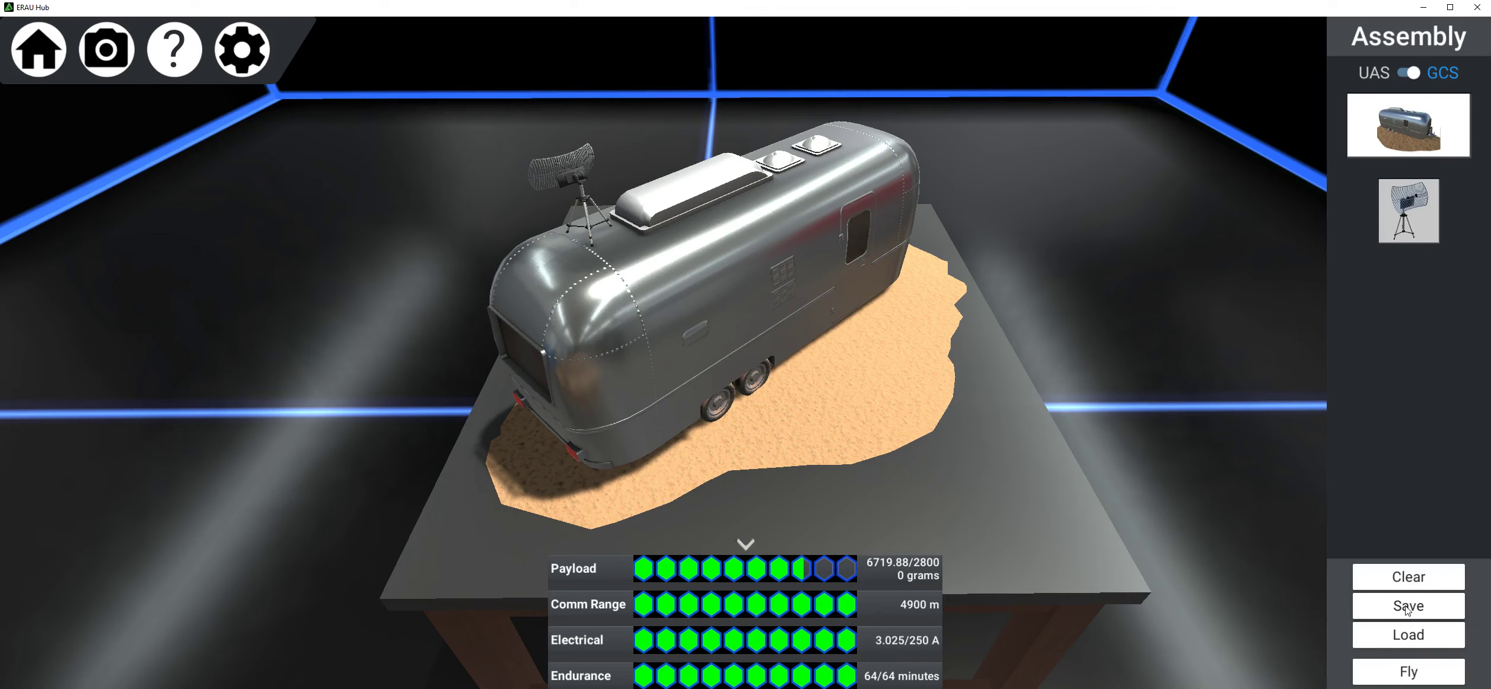
Save the drone and ground station assembly as 'Sim Video 1'
{"action": "left_click", "coordinate": [1407, 610]}
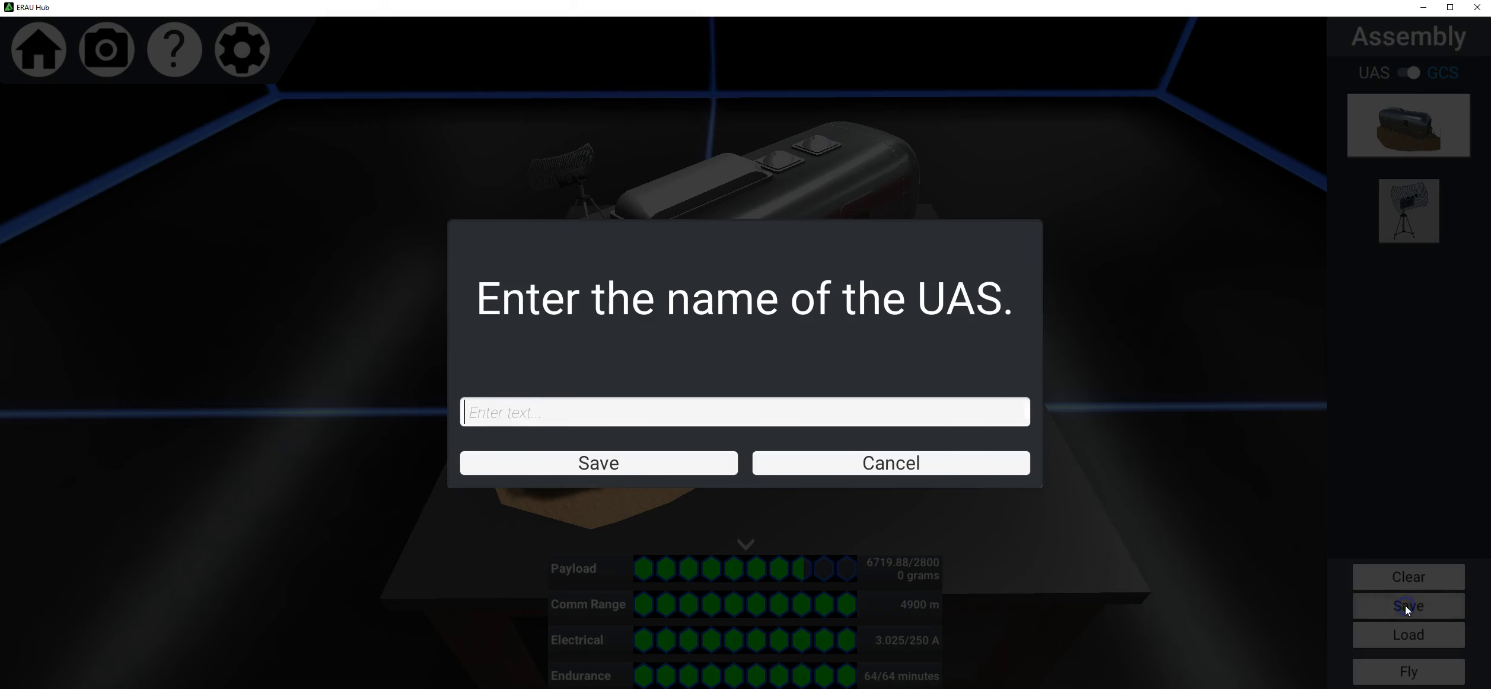
{"action": "left_click", "coordinate": [660, 417]}
{"action": "type", "text": "Sim Vide"}
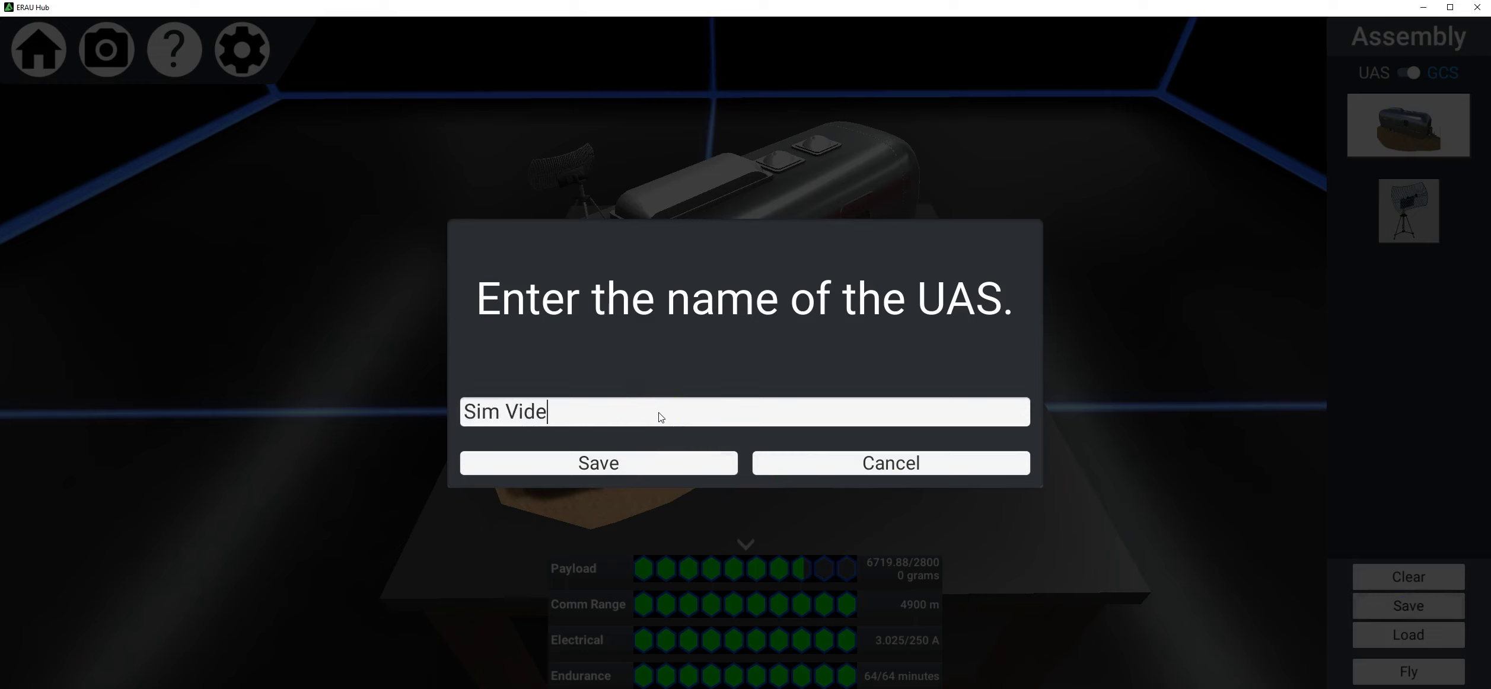
{"action": "type", "text": "o 1"}
{"action": "left_click", "coordinate": [633, 469]}
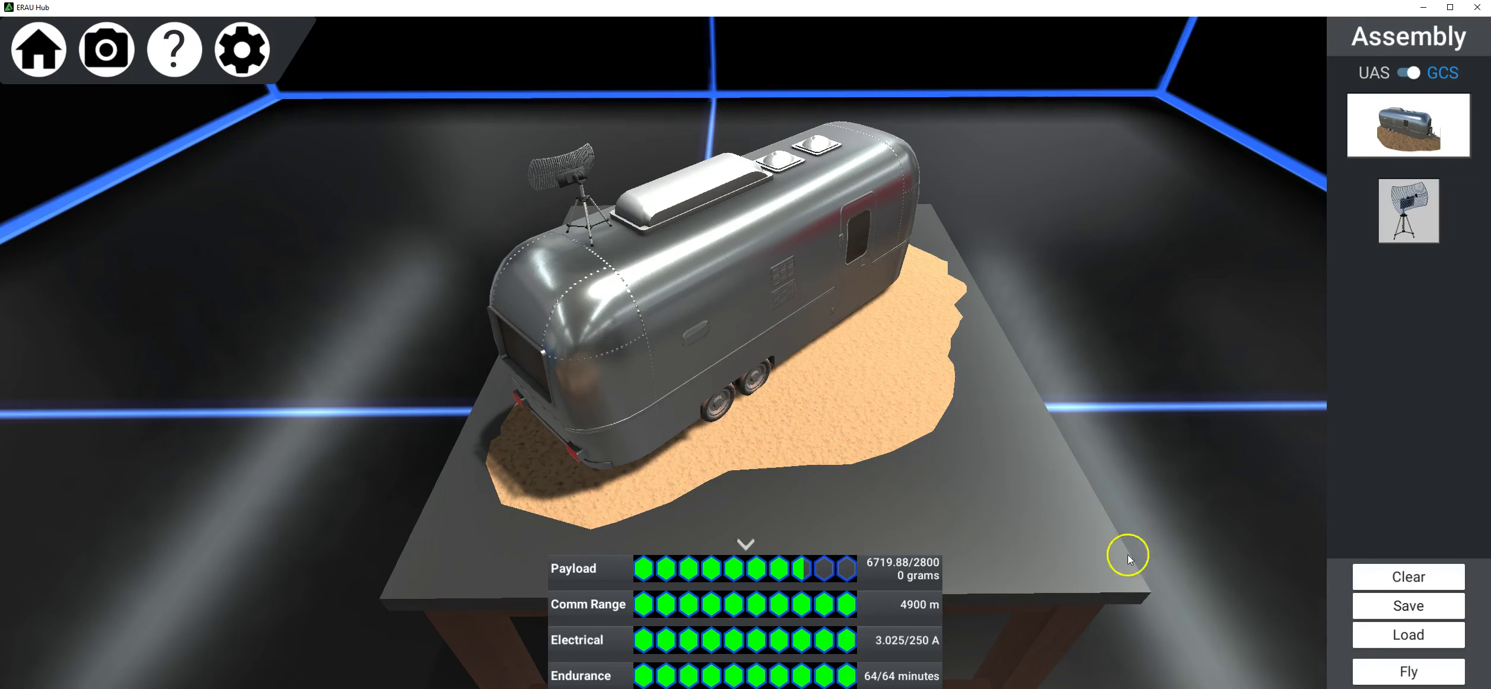
Start Fly and pick the Yosemite terrain scenario for the Flight Plan map
{"action": "left_click", "coordinate": [1413, 679]}
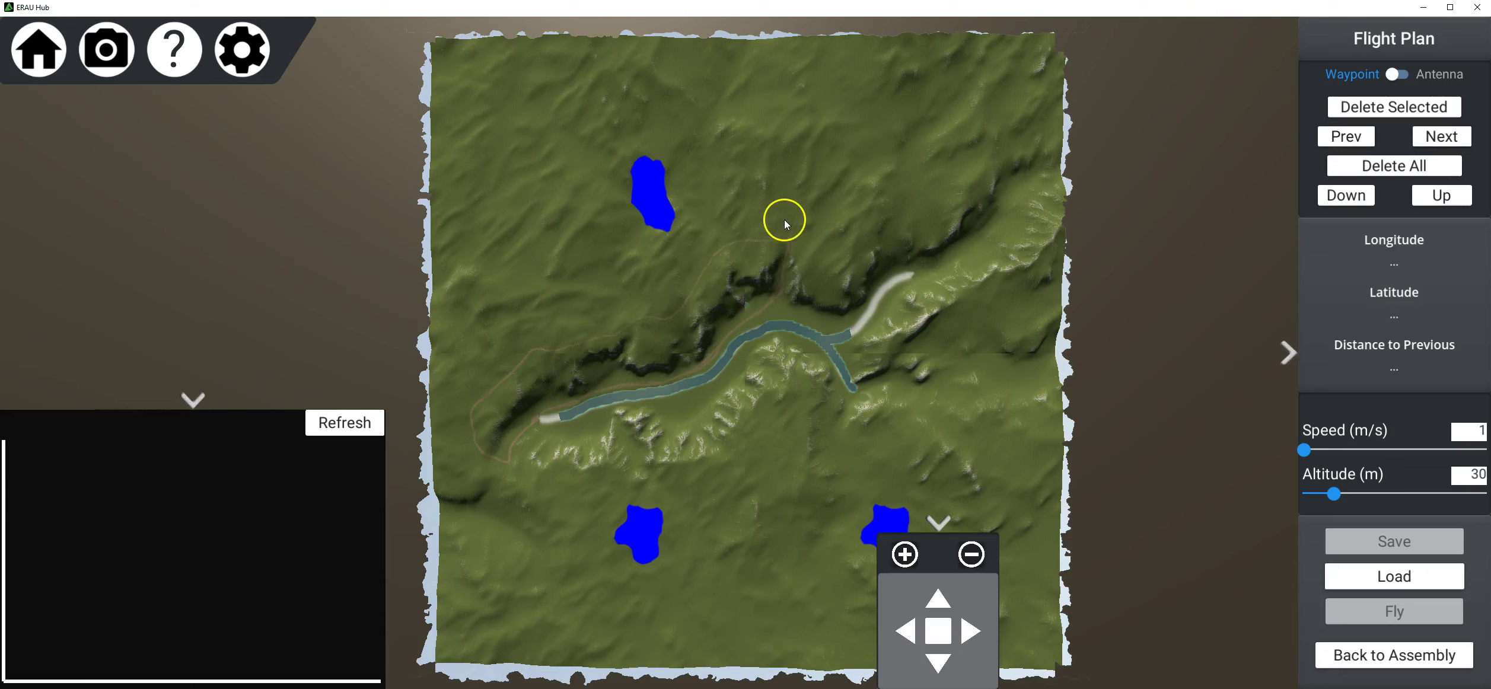
Place Home and waypoints 1–5, then add waypoint 6 beside Home to close the loop
{"action": "left_click", "coordinate": [1394, 75]}
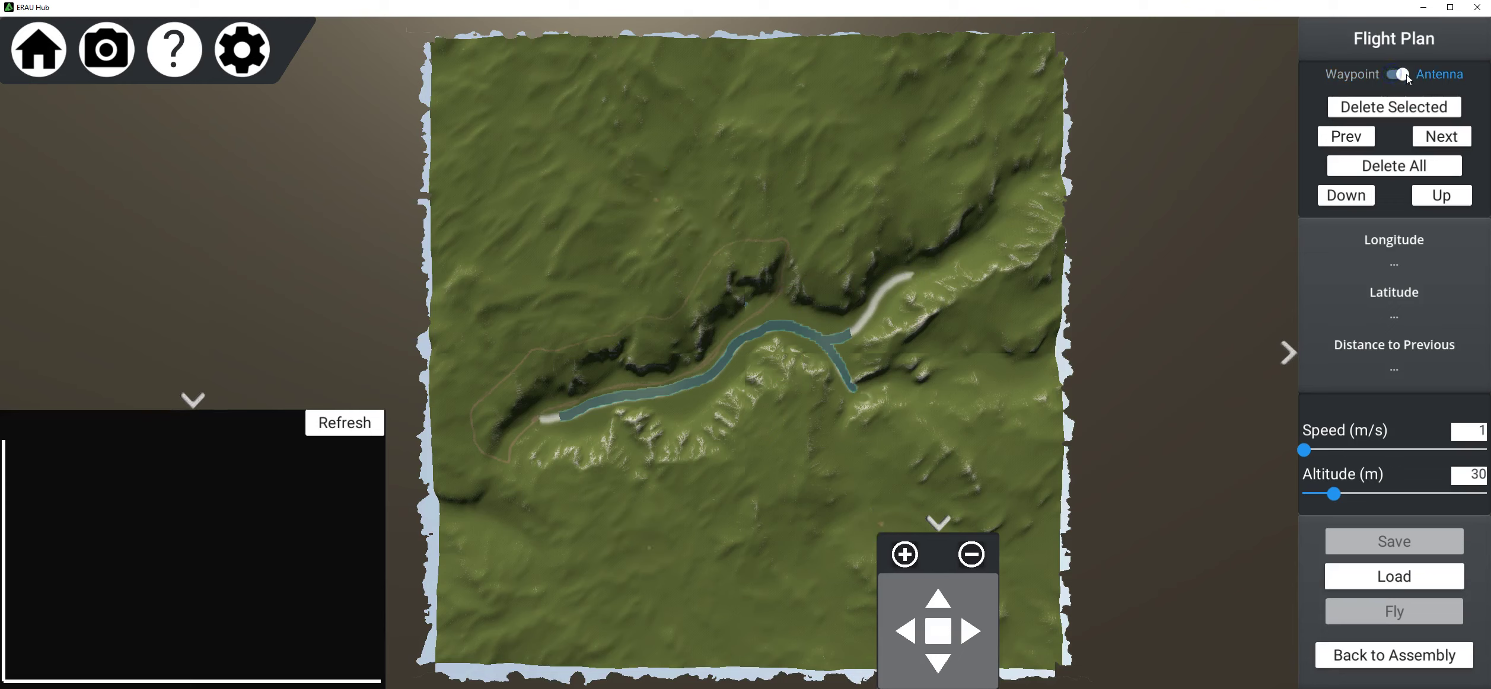
{"action": "left_click", "coordinate": [1401, 75]}
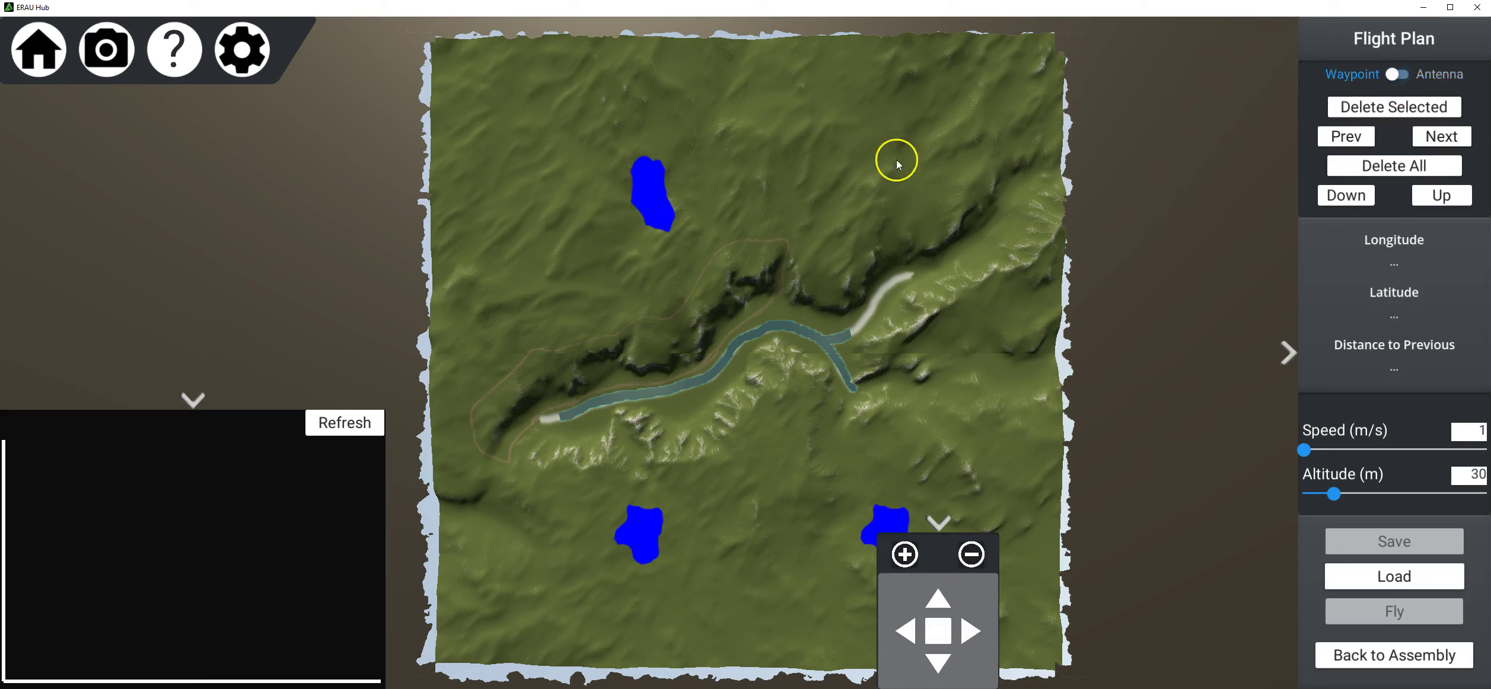
{"action": "left_click", "coordinate": [680, 222]}
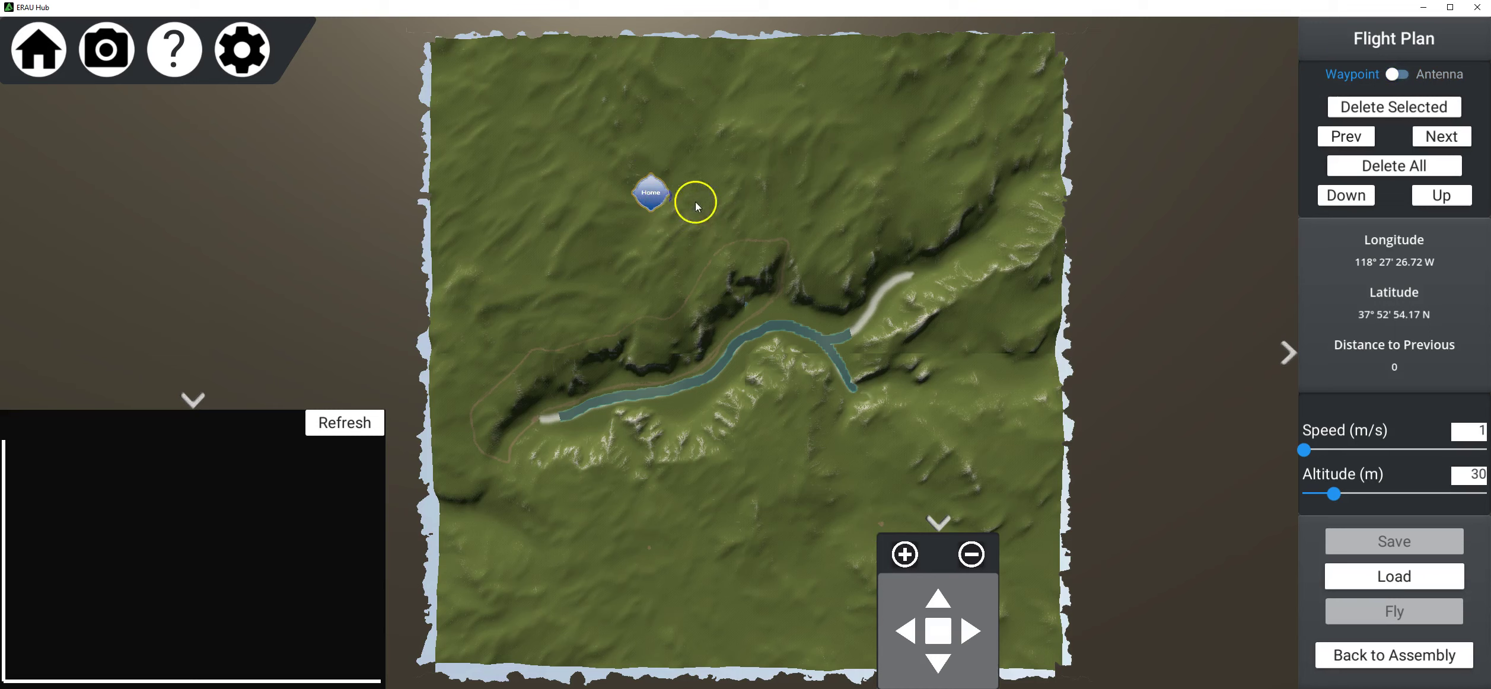
{"action": "left_click", "coordinate": [736, 213]}
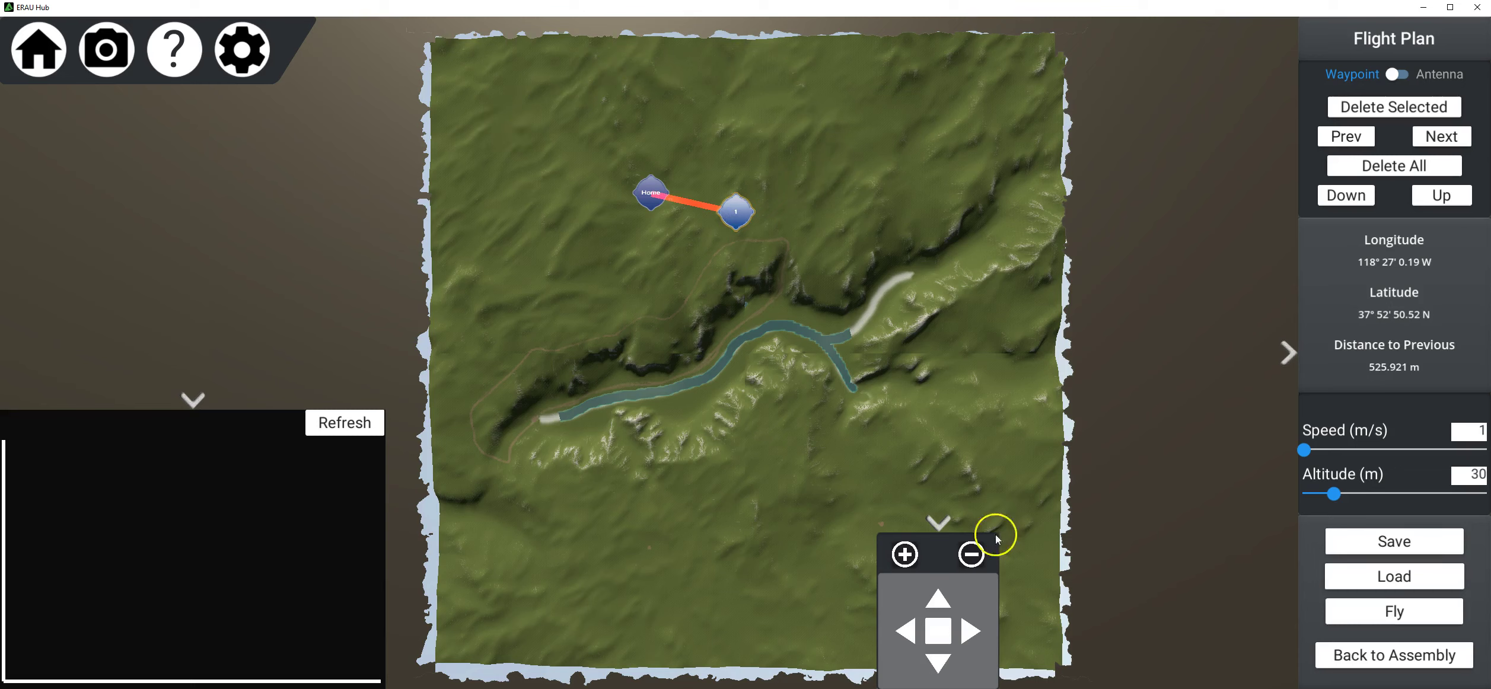
{"action": "left_click", "coordinate": [763, 268]}
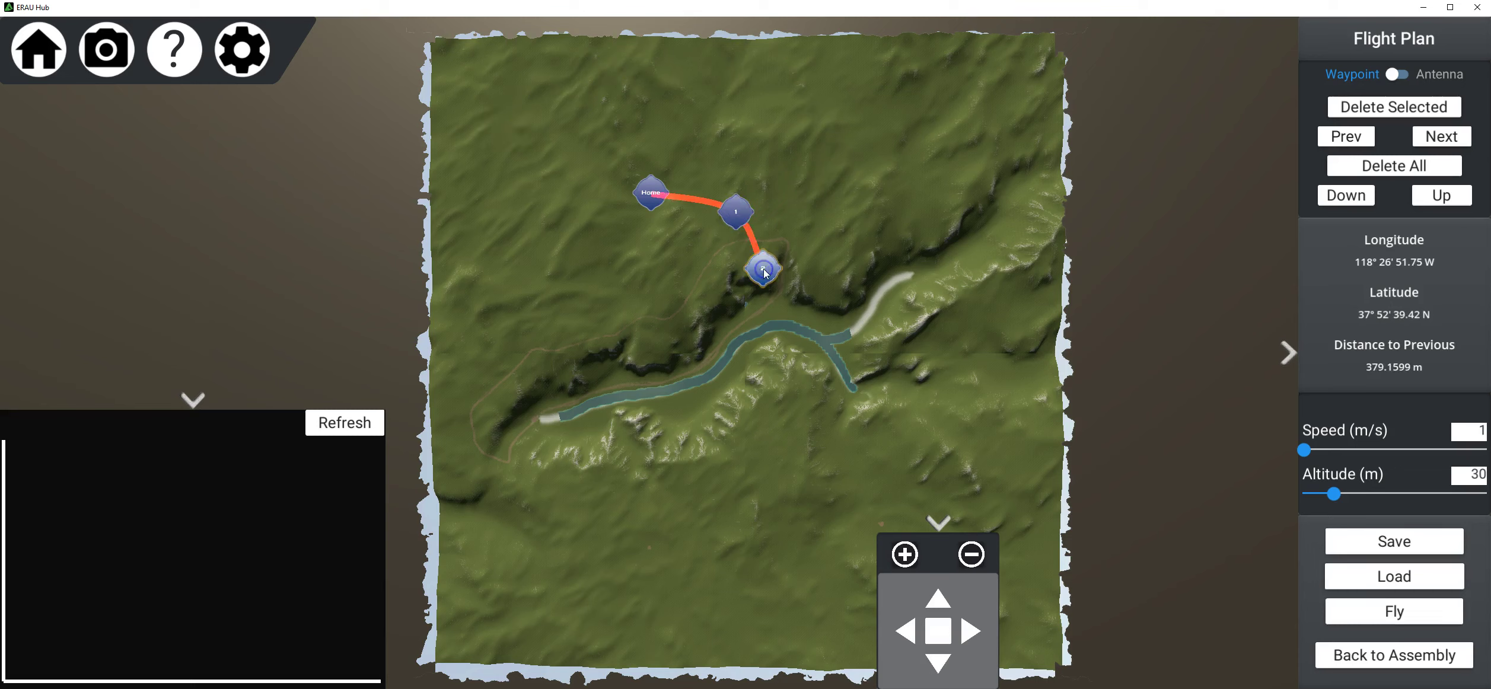
{"action": "left_click", "coordinate": [720, 310]}
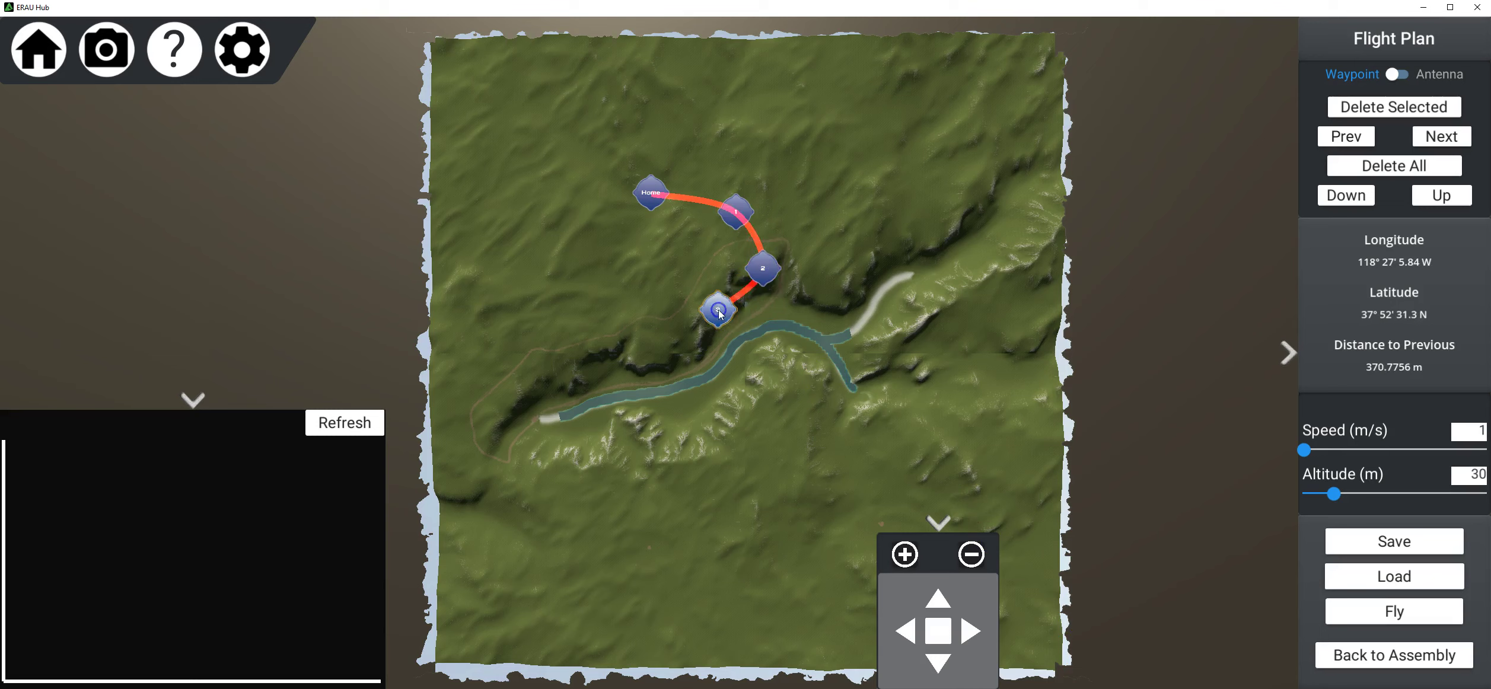
{"action": "left_click", "coordinate": [664, 337]}
{"action": "left_click", "coordinate": [588, 315]}
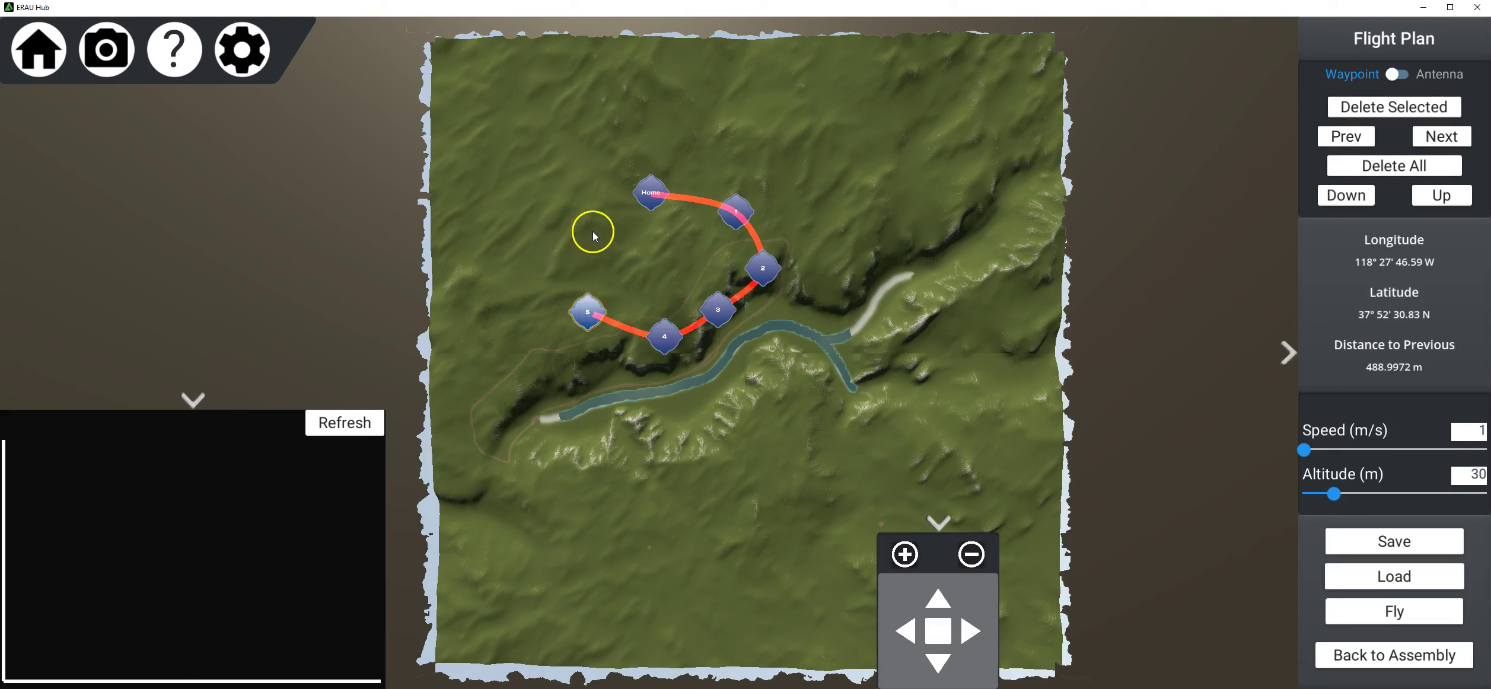
{"action": "left_click", "coordinate": [640, 208]}
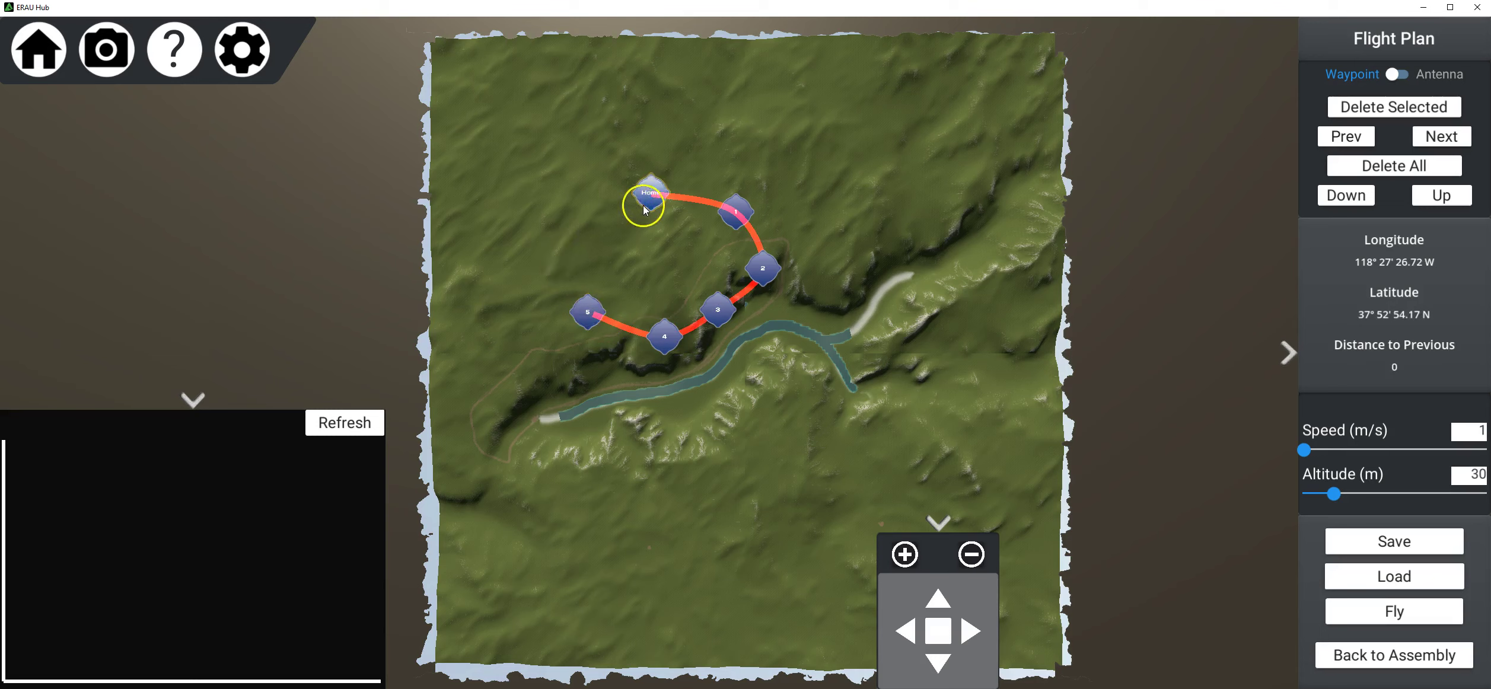
{"action": "left_click", "coordinate": [630, 214]}
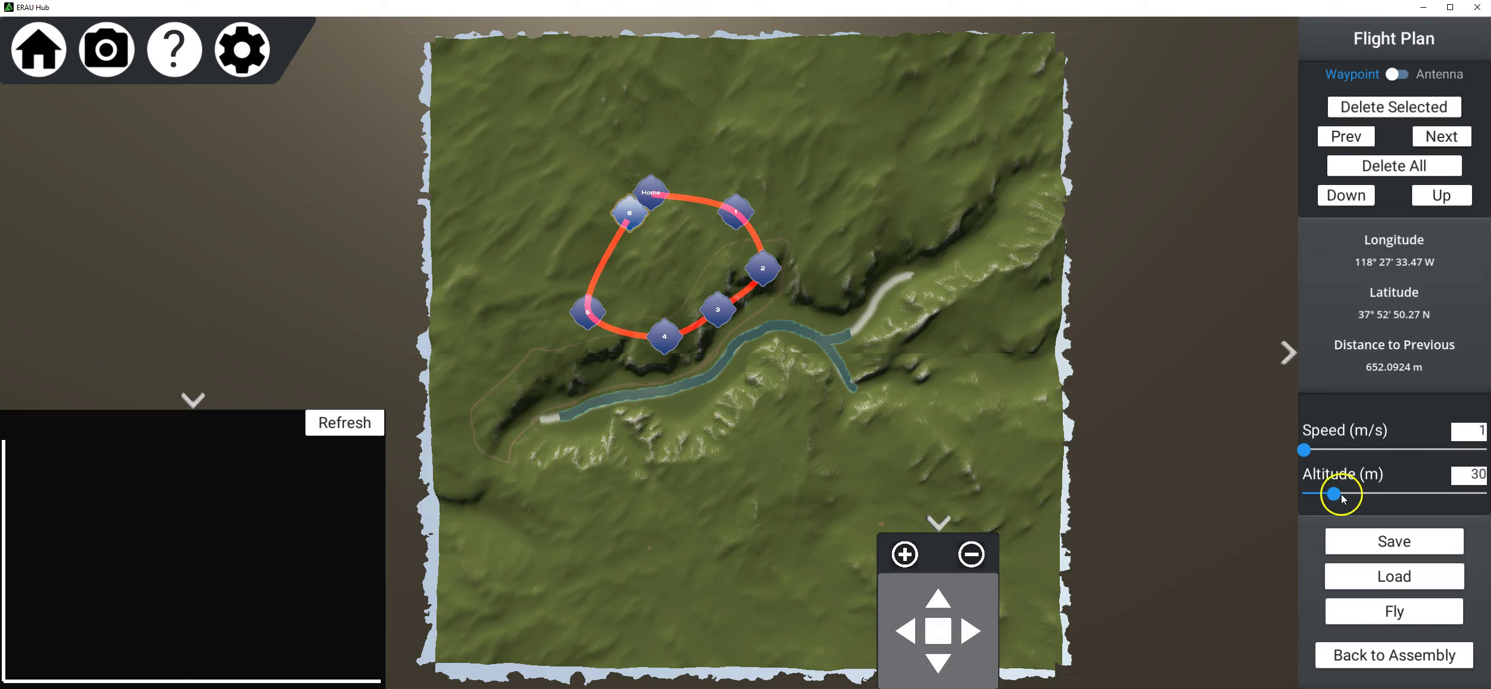
Adjust the Flight Plan sliders to 20 m altitude and 20 m/s speed
{"action": "left_click_drag", "start_coordinate": [1342, 498], "coordinate": [1382, 492]}
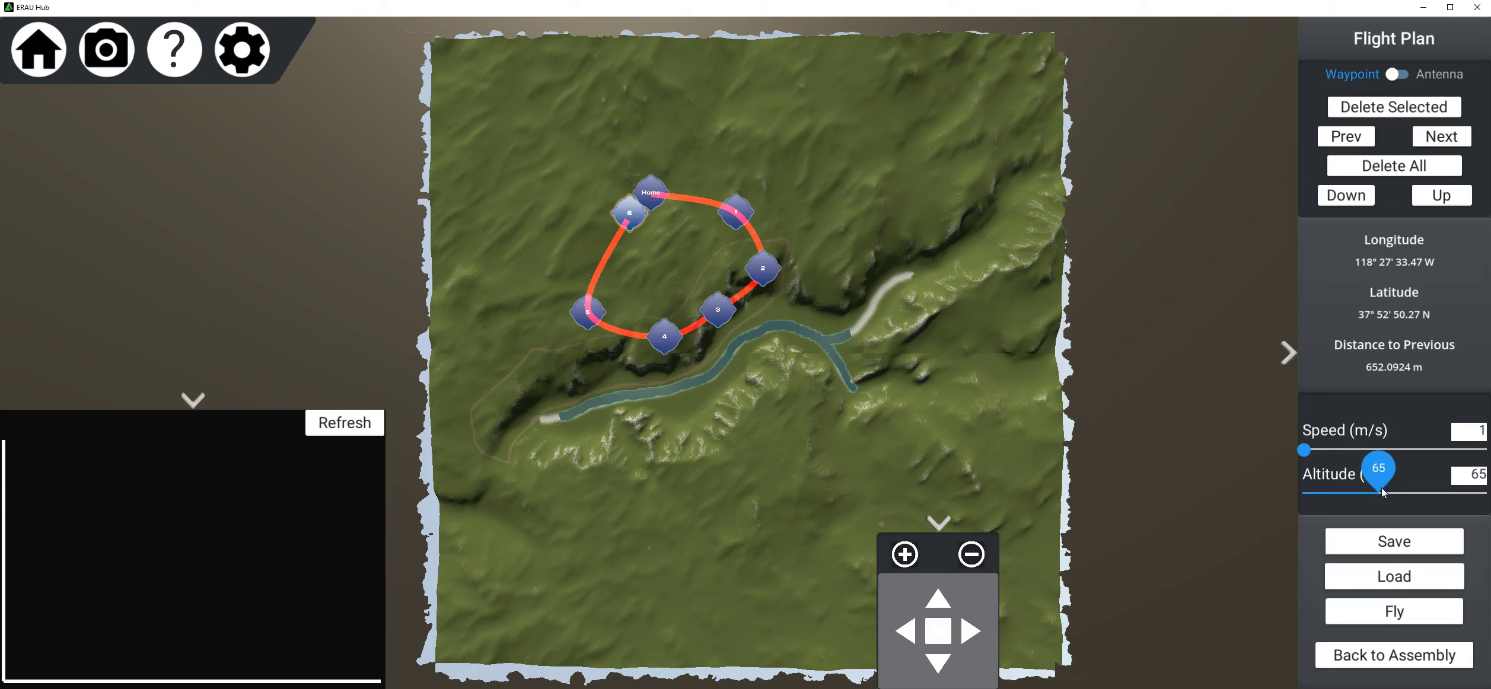
{"action": "left_click_drag", "start_coordinate": [1381, 489], "coordinate": [1338, 503]}
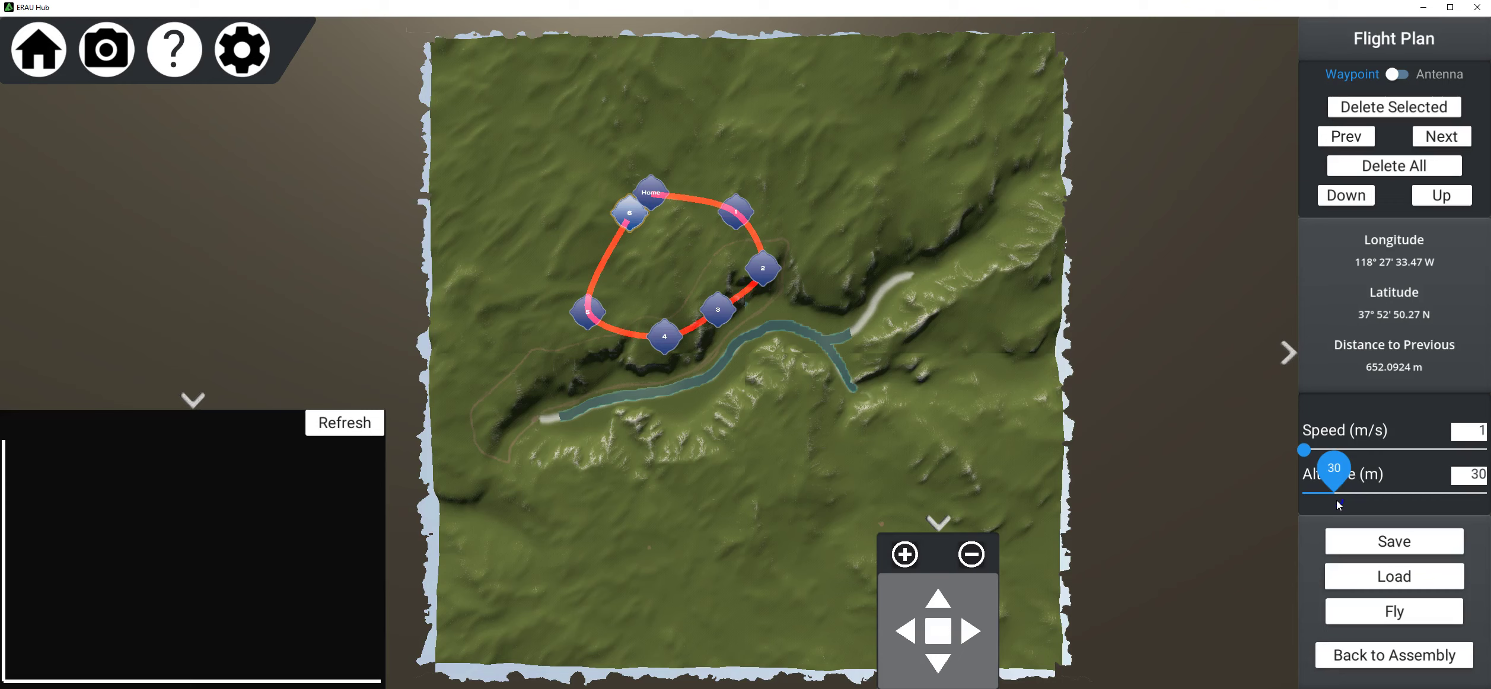
{"action": "left_click_drag", "start_coordinate": [1338, 503], "coordinate": [1323, 503]}
{"action": "left_click_drag", "start_coordinate": [1307, 452], "coordinate": [1343, 453]}
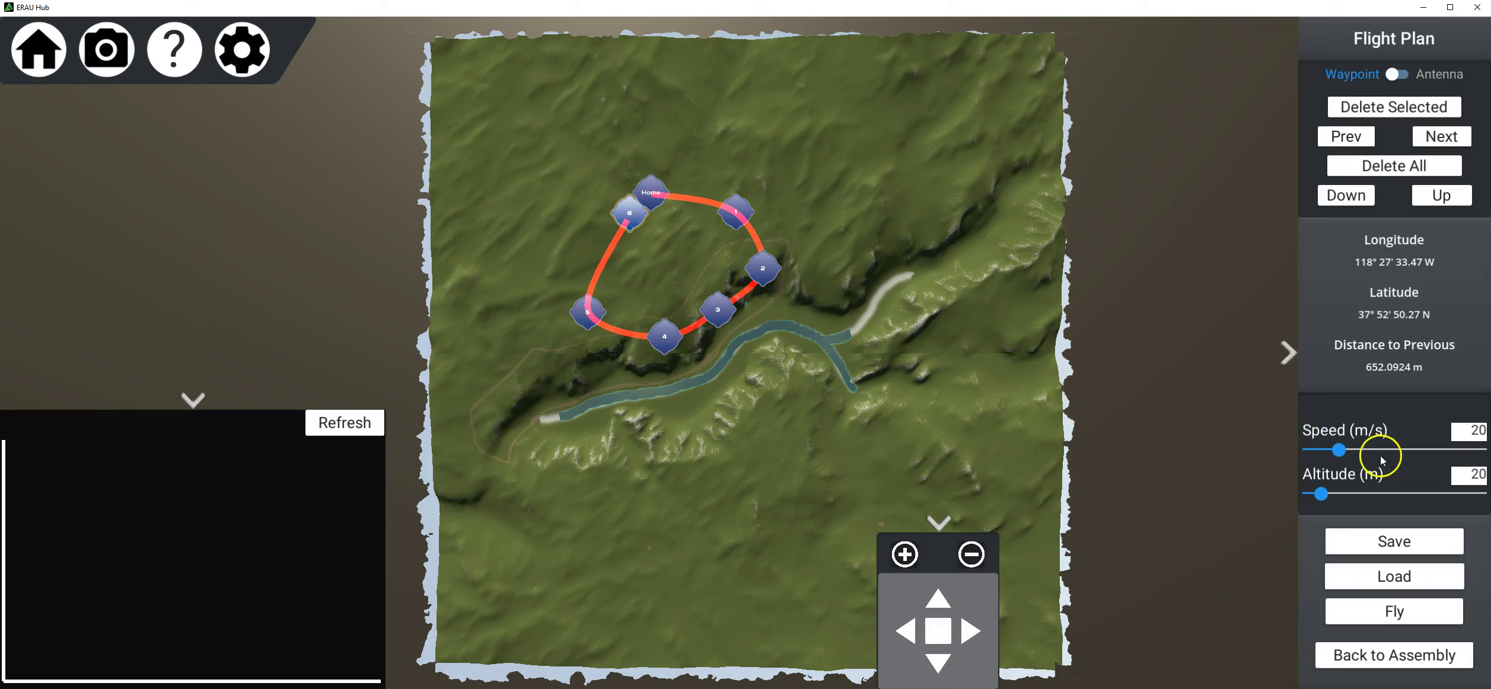
Launch the simulated Gannet flight along the seven-waypoint loop
{"action": "left_click", "coordinate": [1417, 612]}
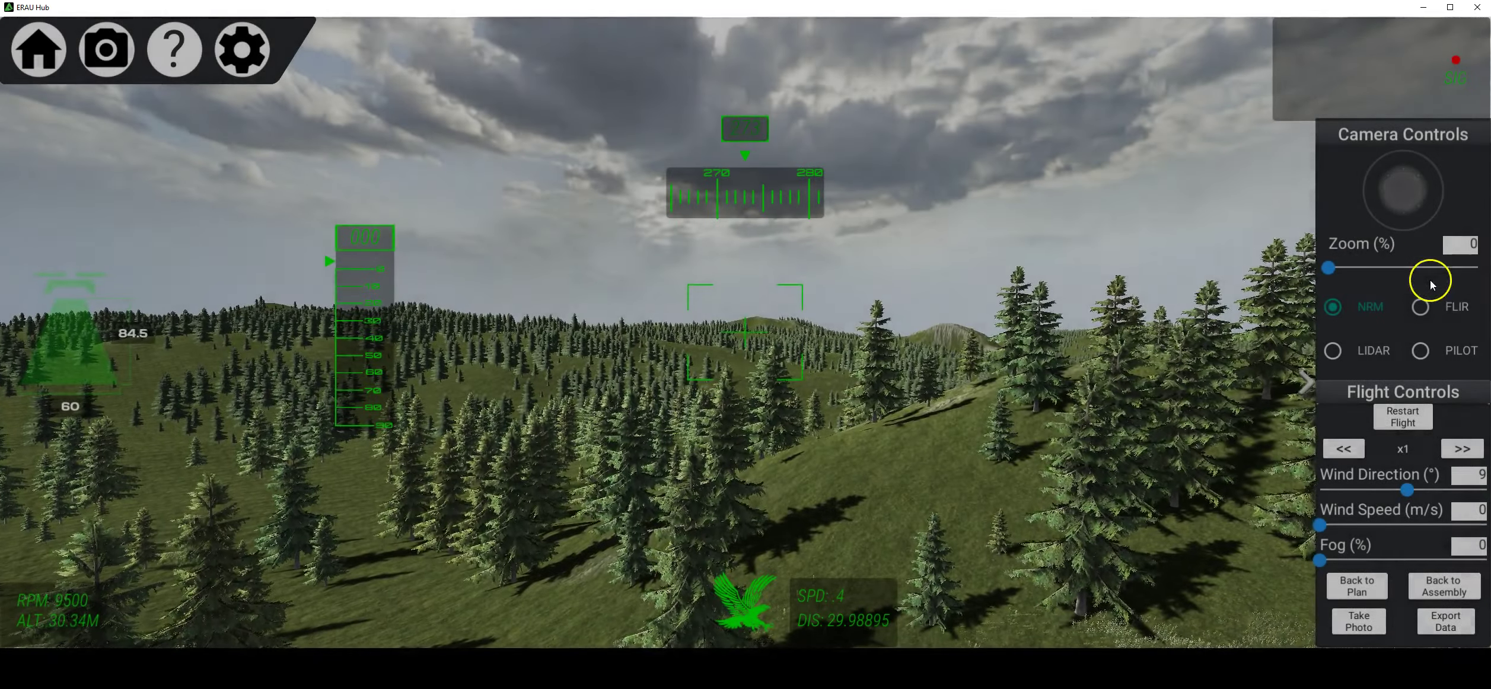
Switch the camera to FLIR thermal and tilt it down, then pan it across the terrain
{"action": "left_click", "coordinate": [1420, 306]}
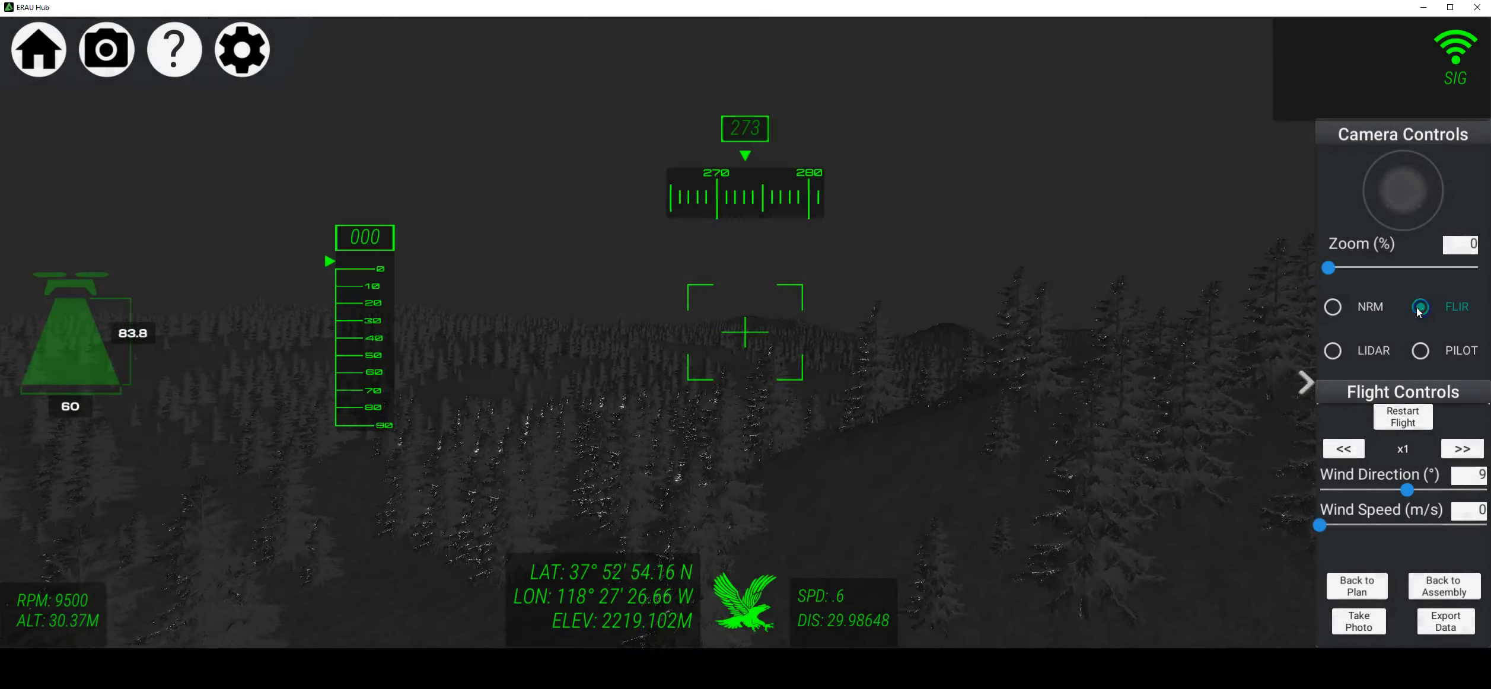
{"action": "left_click_drag", "start_coordinate": [1398, 193], "coordinate": [1396, 320]}
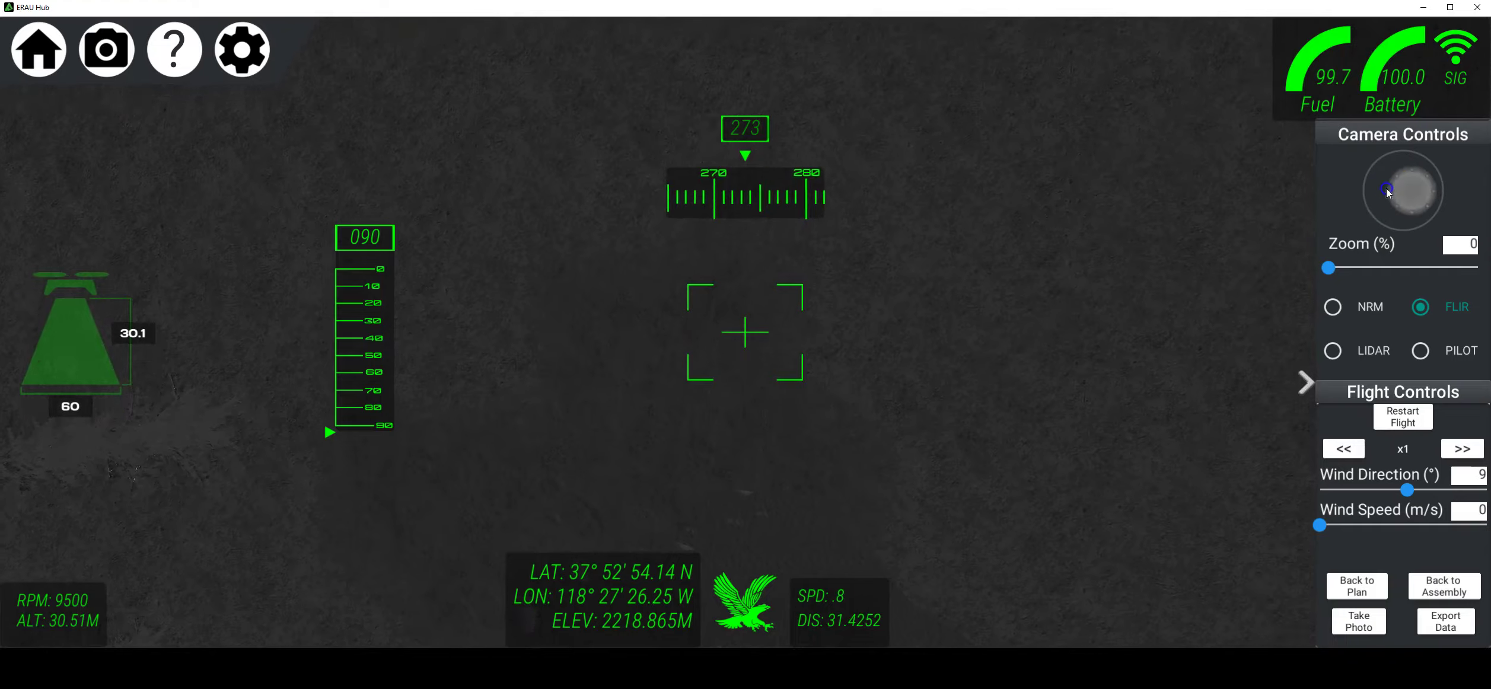
{"action": "left_click_drag", "start_coordinate": [1403, 194], "coordinate": [1441, 199]}
{"action": "left_click_drag", "start_coordinate": [1316, 182], "coordinate": [1394, 202]}
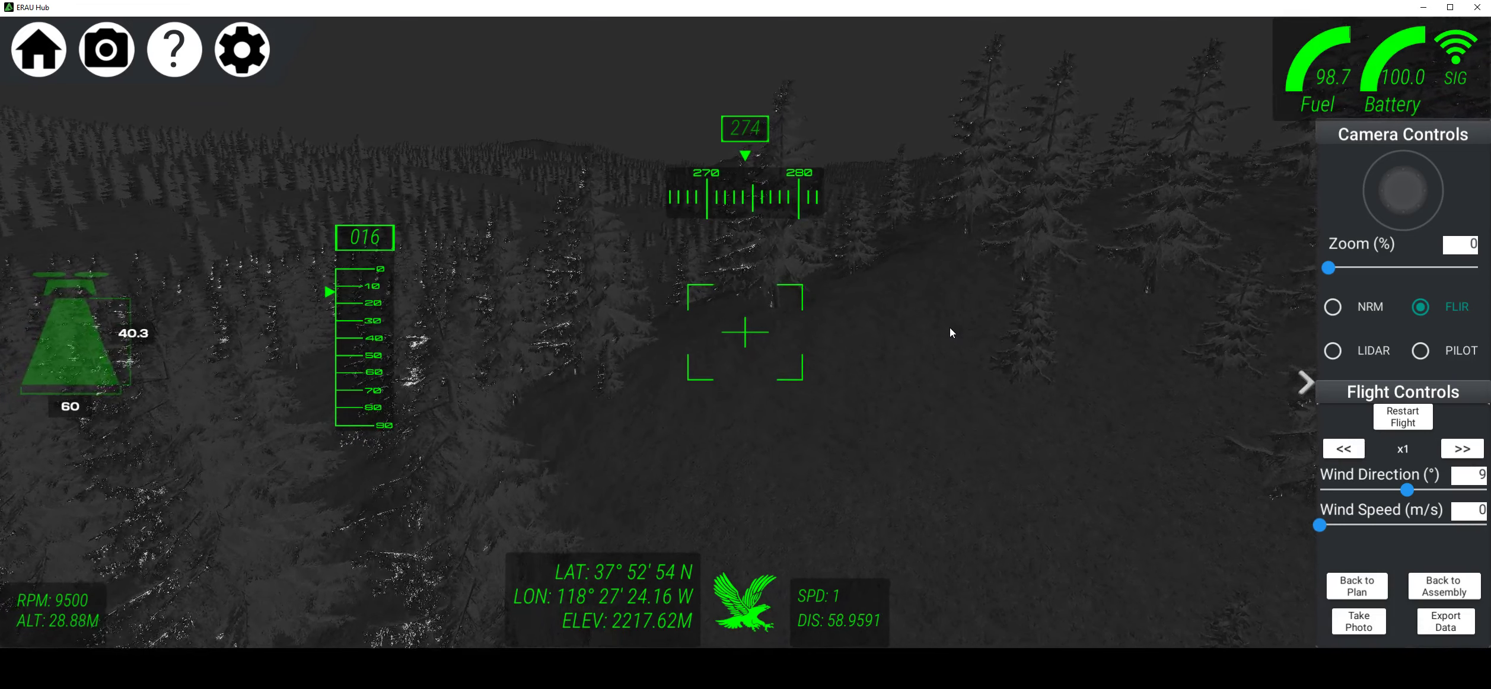
{"action": "left_click", "coordinate": [1373, 286]}
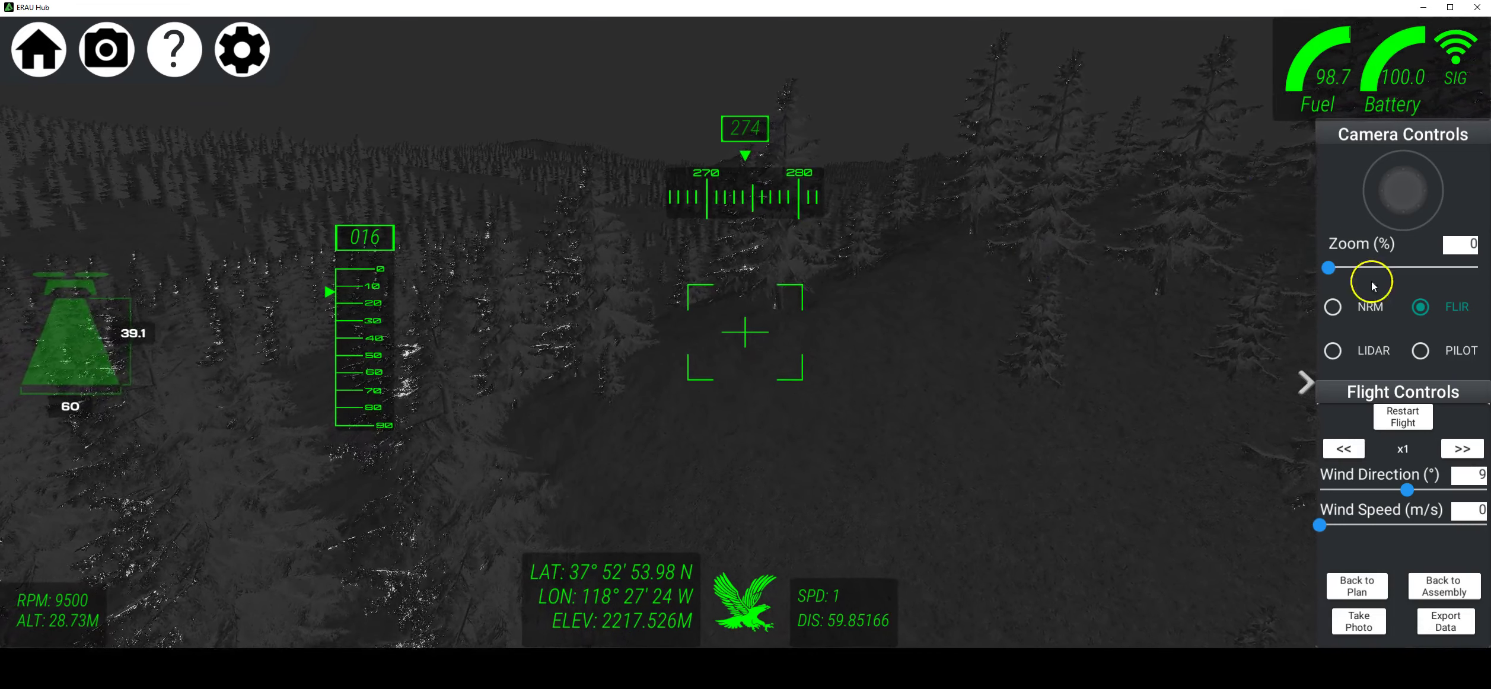
Switch to normal colour view and zoom the camera in to 14
{"action": "left_click", "coordinate": [1337, 310]}
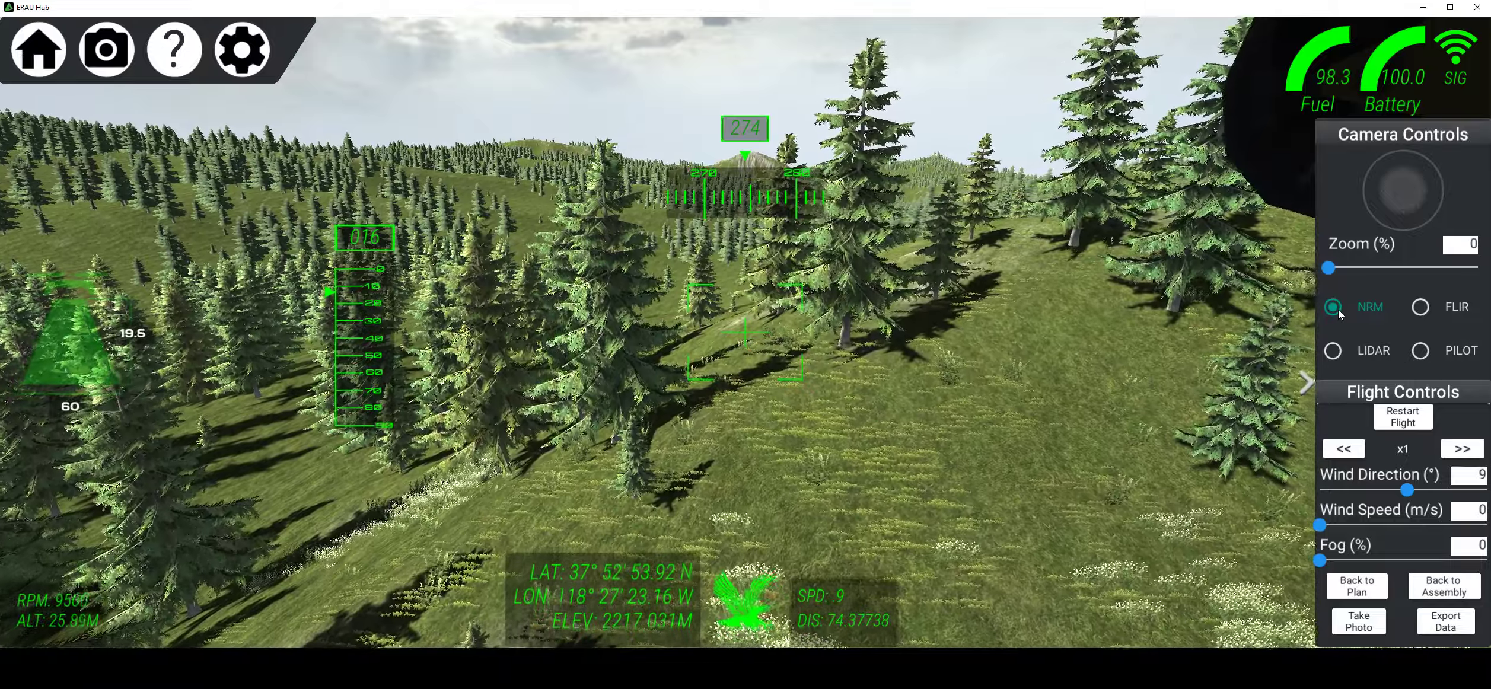
{"action": "left_click", "coordinate": [1329, 268]}
{"action": "left_click_drag", "start_coordinate": [1329, 268], "coordinate": [1349, 310]}
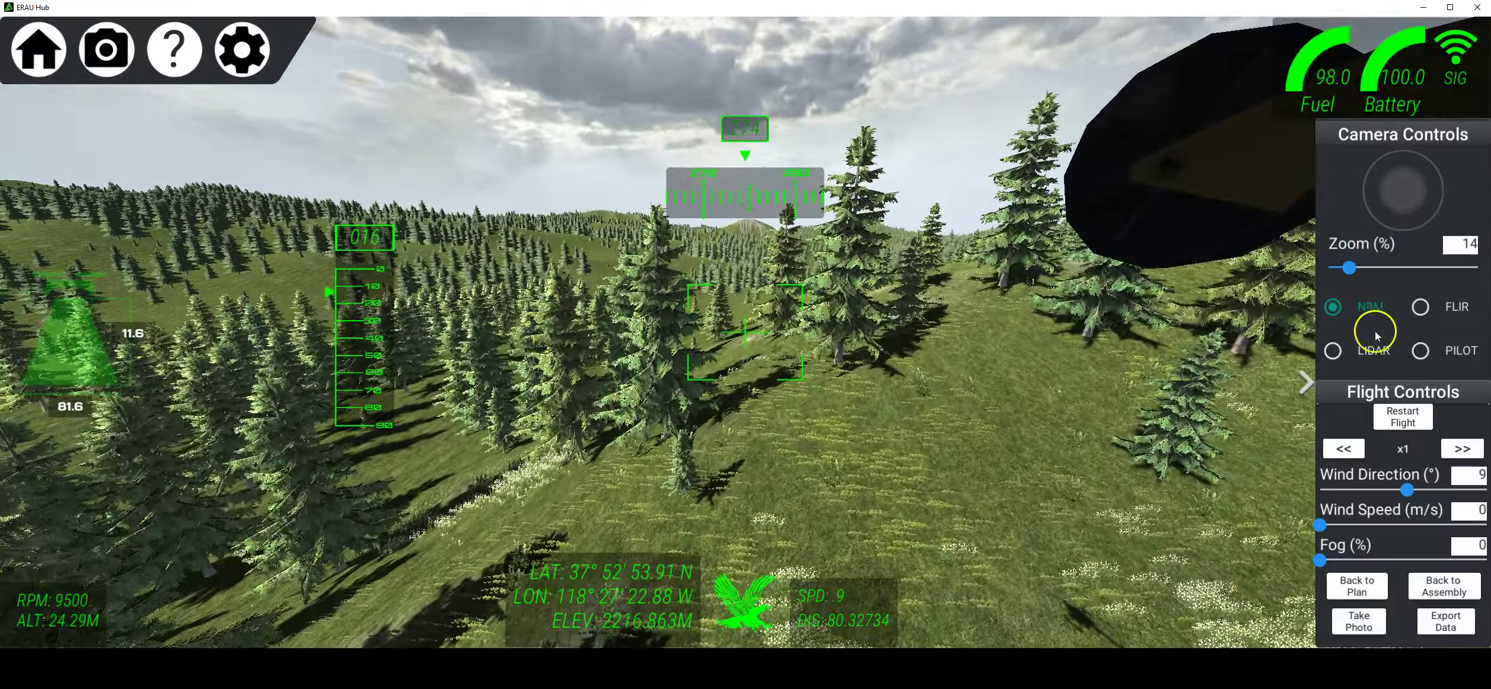
{"action": "left_click", "coordinate": [1371, 301]}
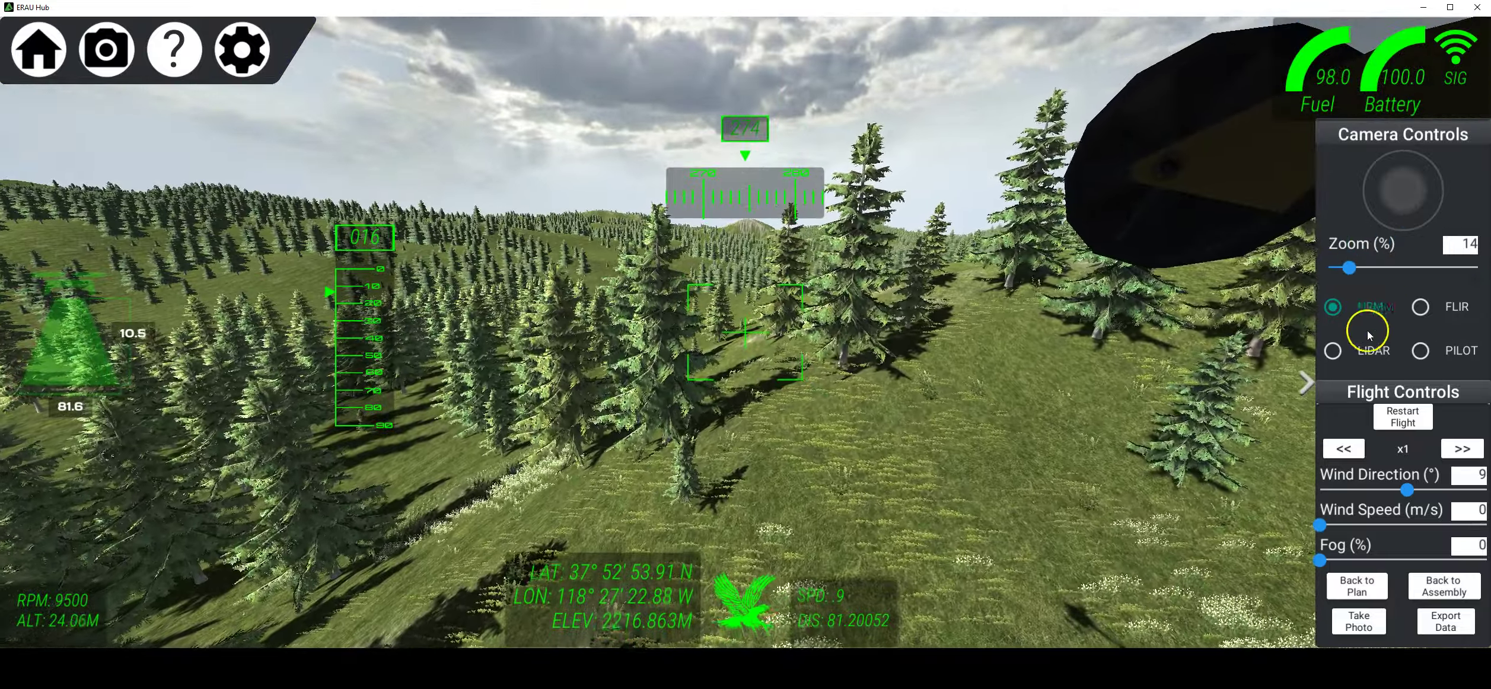
Cycle the camera through LIDAR, pilot and normal views, ending on FLIR thermal
{"action": "left_click", "coordinate": [1335, 352]}
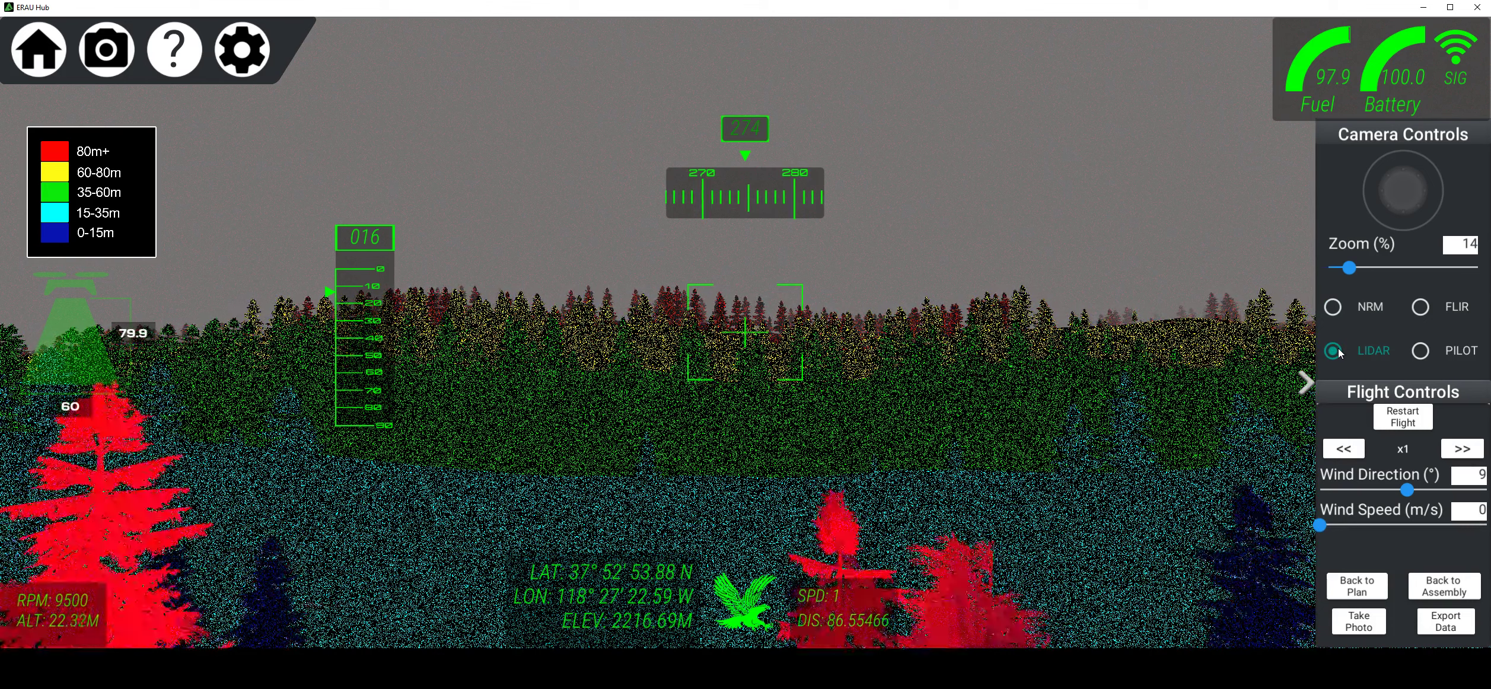
{"action": "left_click", "coordinate": [1419, 353]}
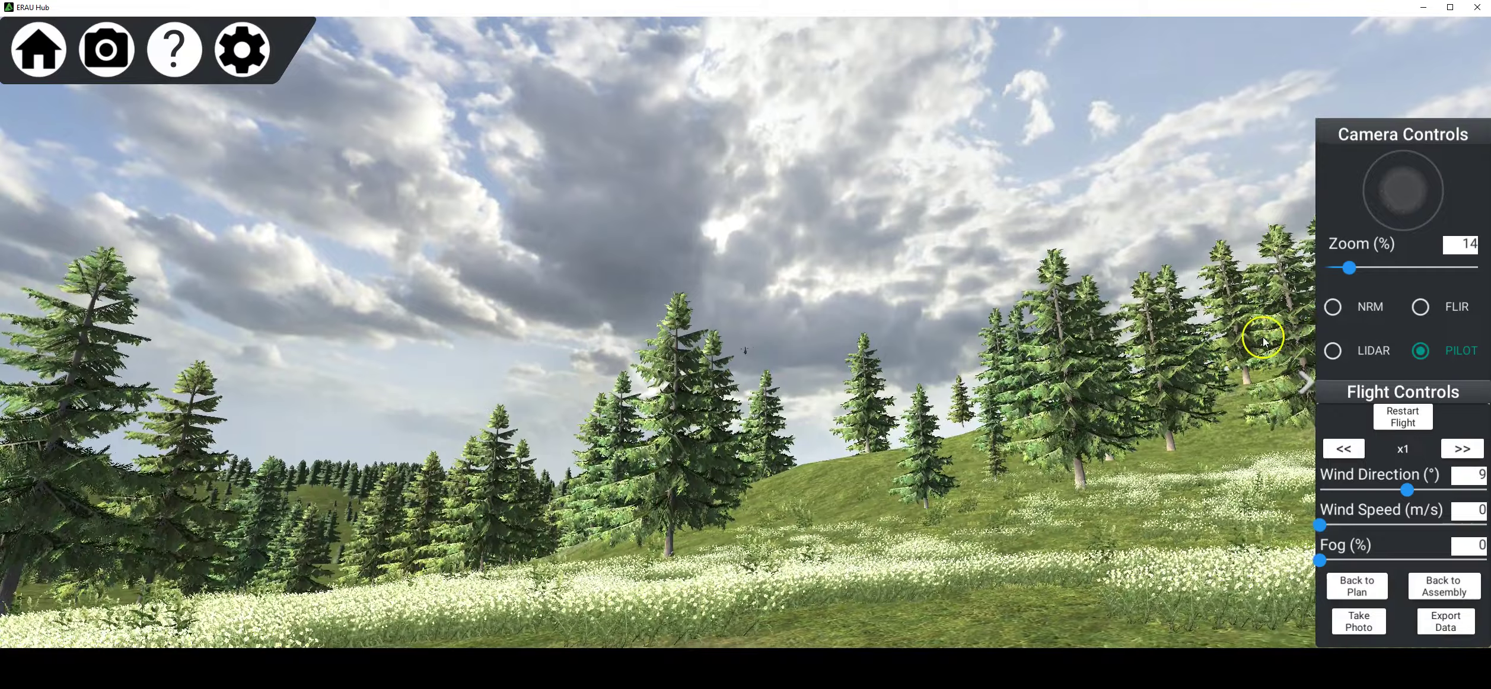
{"action": "left_click", "coordinate": [1330, 311]}
{"action": "left_click", "coordinate": [1423, 307]}
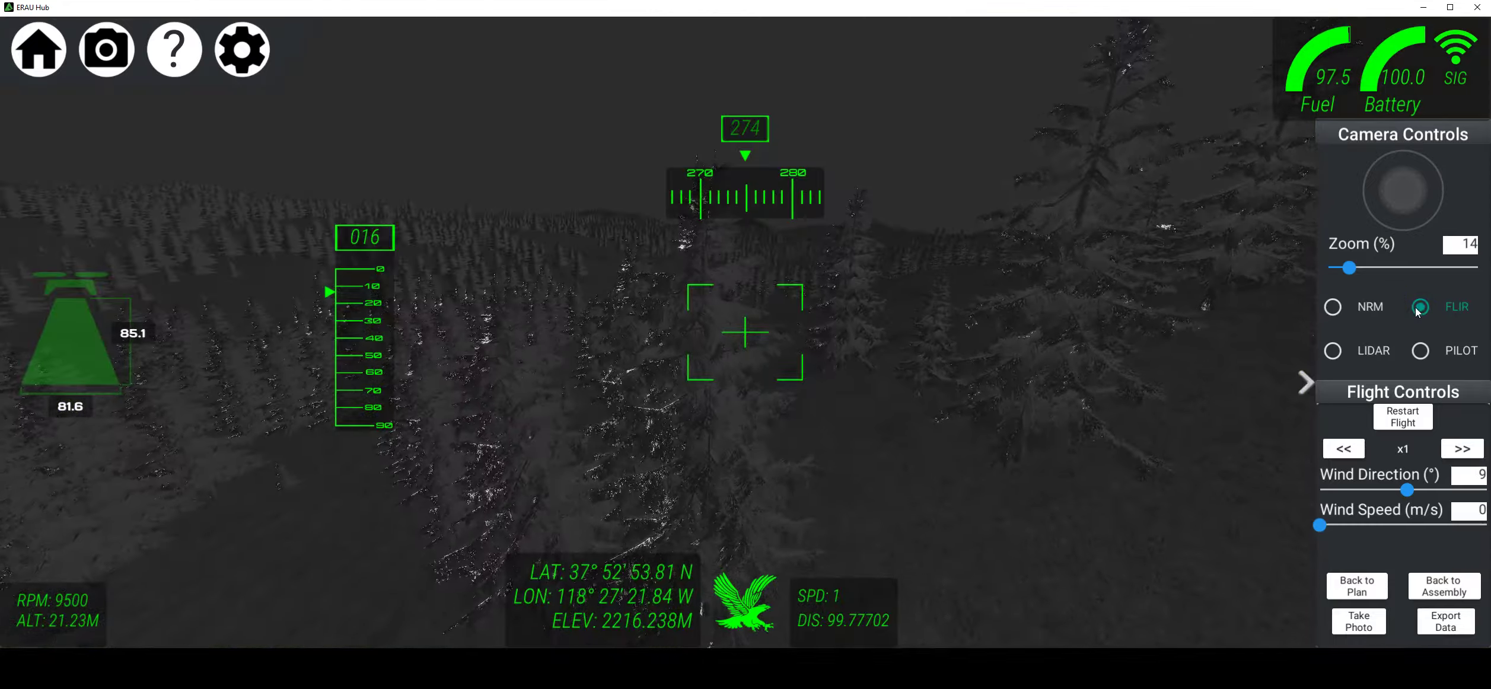
Select NRM to show the Gannet's camera feed in normal colour
{"action": "left_click", "coordinate": [1332, 308]}
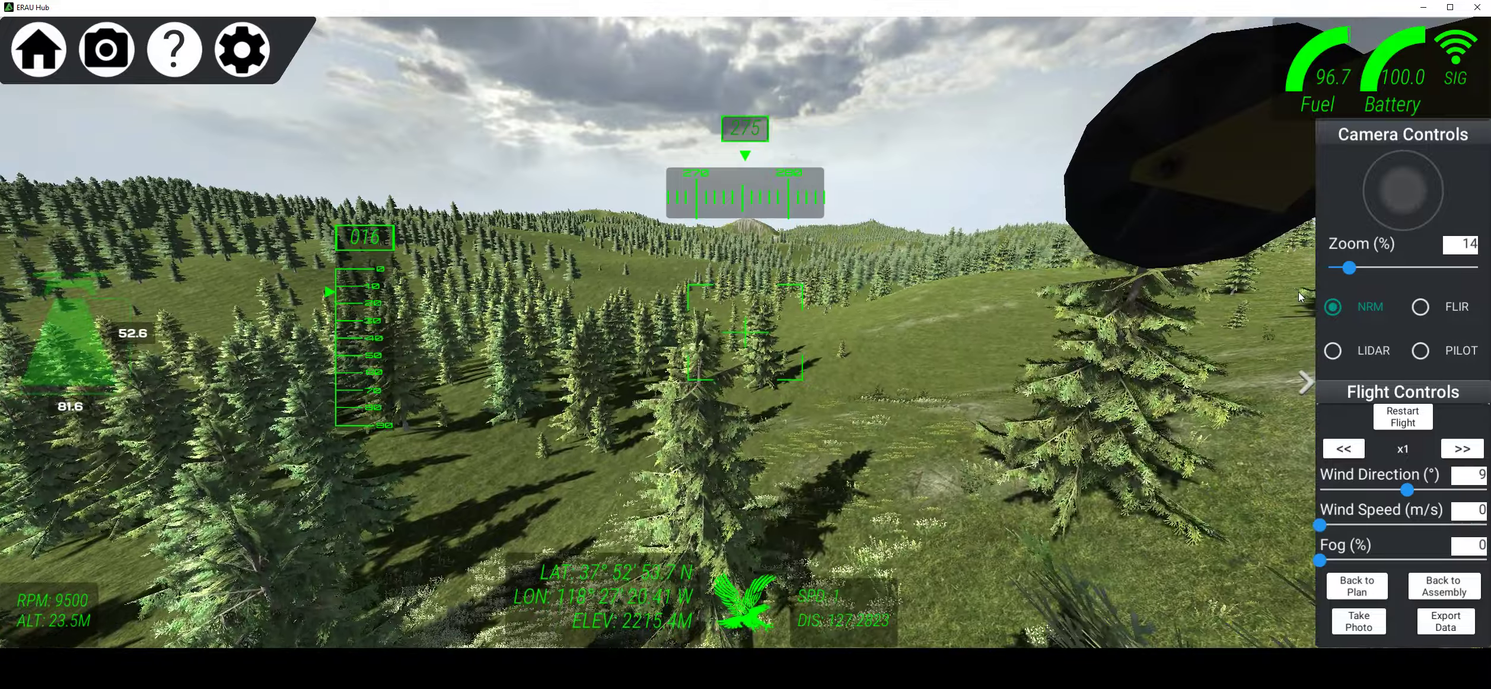
Set wind direction 23°, wind speed 4 m/s and fog 7%, take a photo, then select FLIR
{"action": "left_click", "coordinate": [1393, 407]}
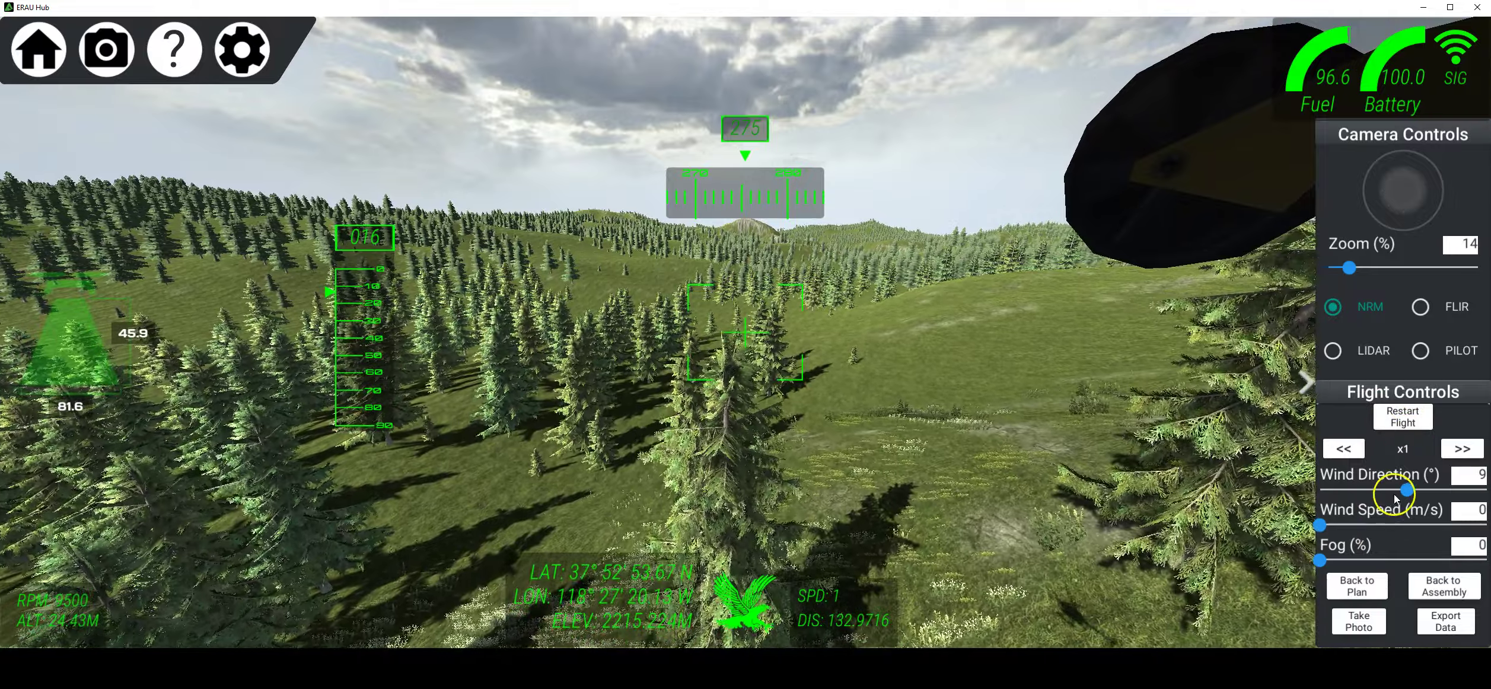
{"action": "left_click_drag", "start_coordinate": [1407, 491], "coordinate": [1413, 492]}
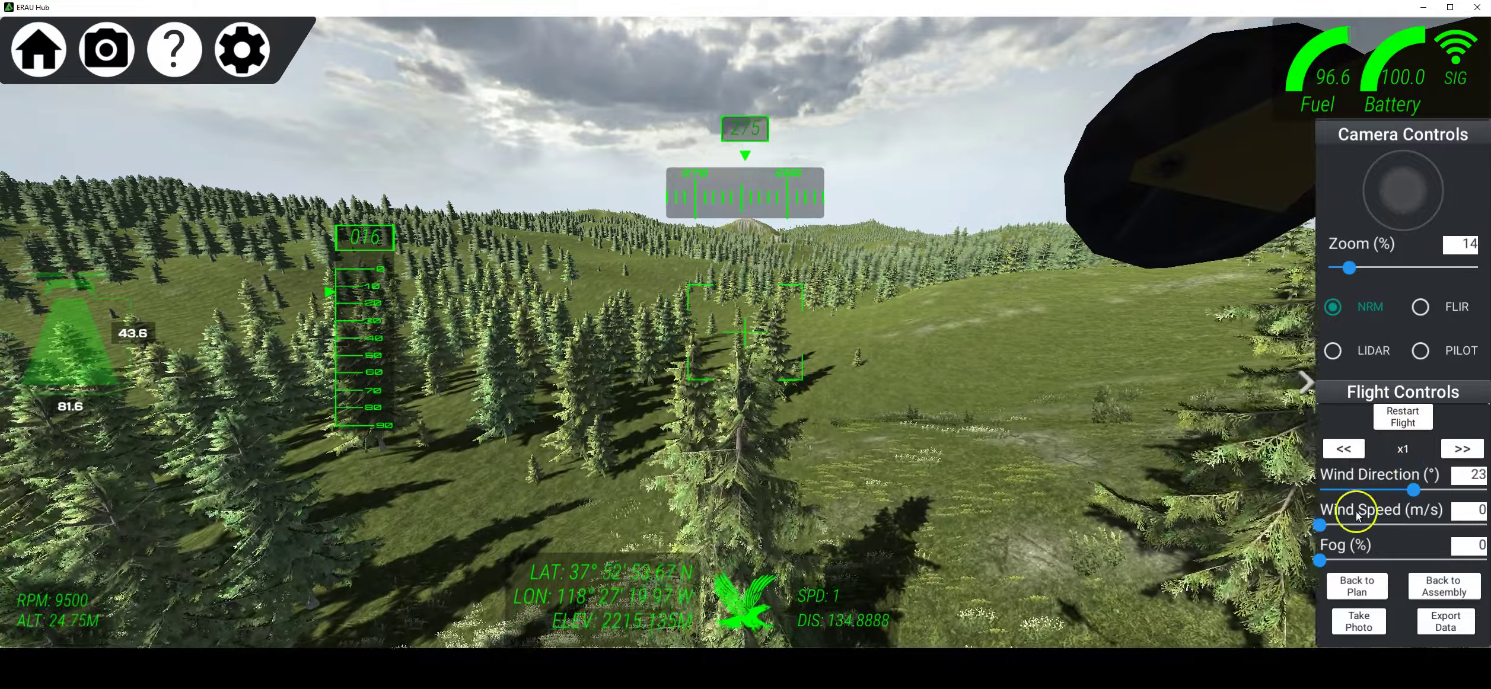
{"action": "left_click_drag", "start_coordinate": [1320, 525], "coordinate": [1476, 560]}
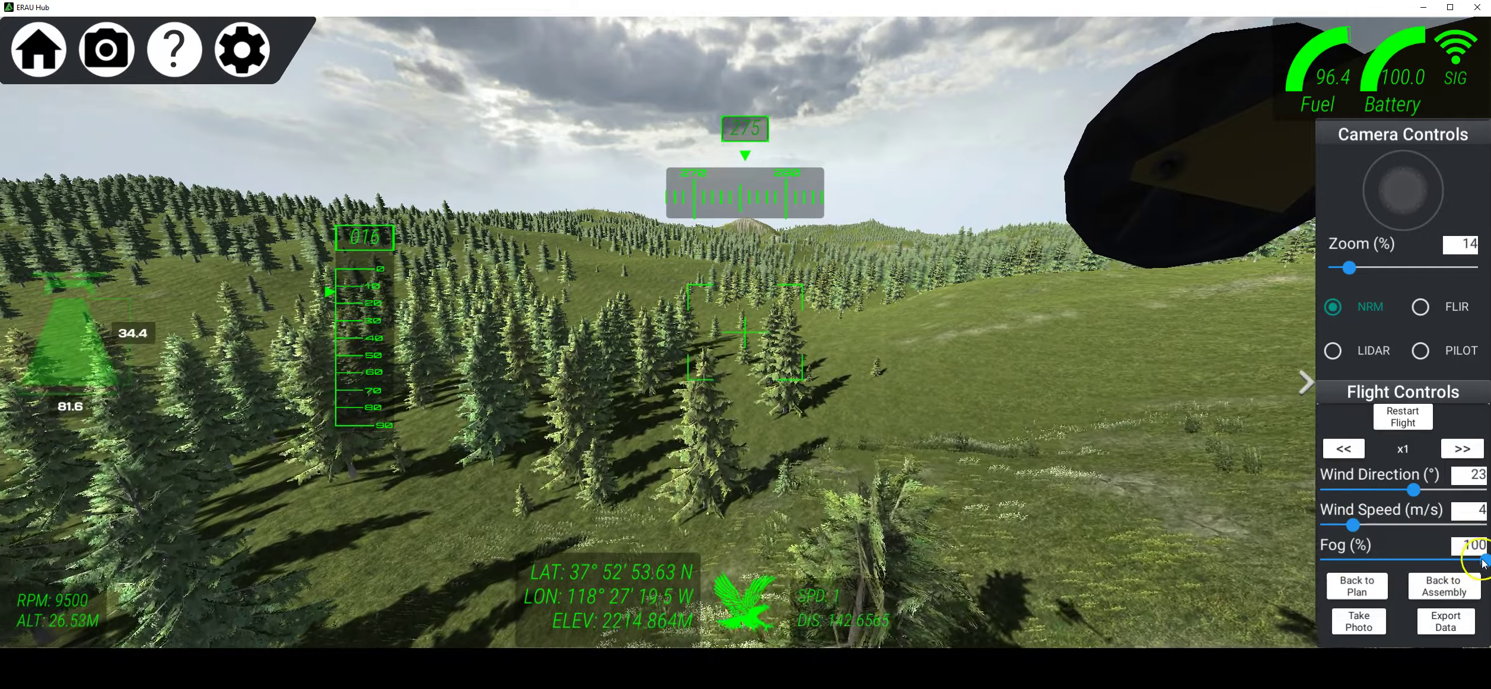
{"action": "left_click_drag", "start_coordinate": [1472, 560], "coordinate": [1330, 567]}
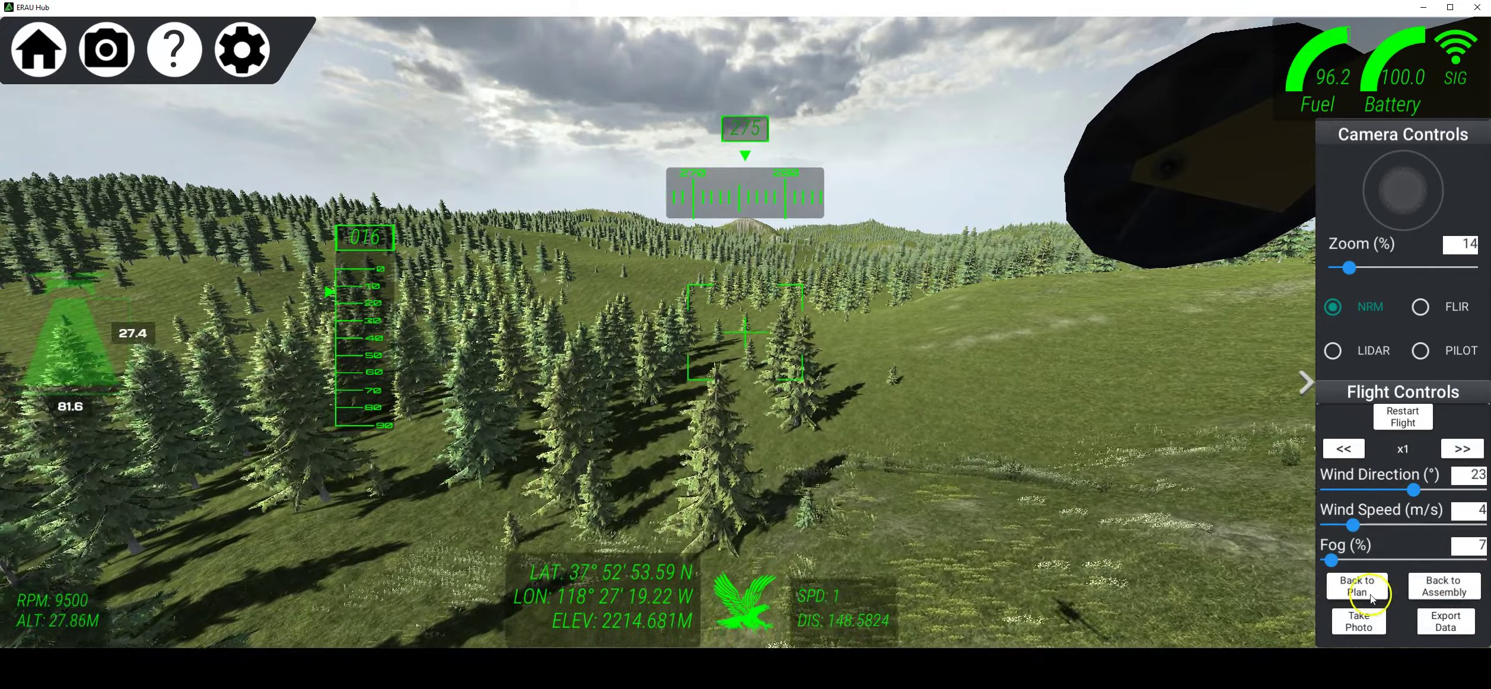
{"action": "left_click", "coordinate": [1380, 627]}
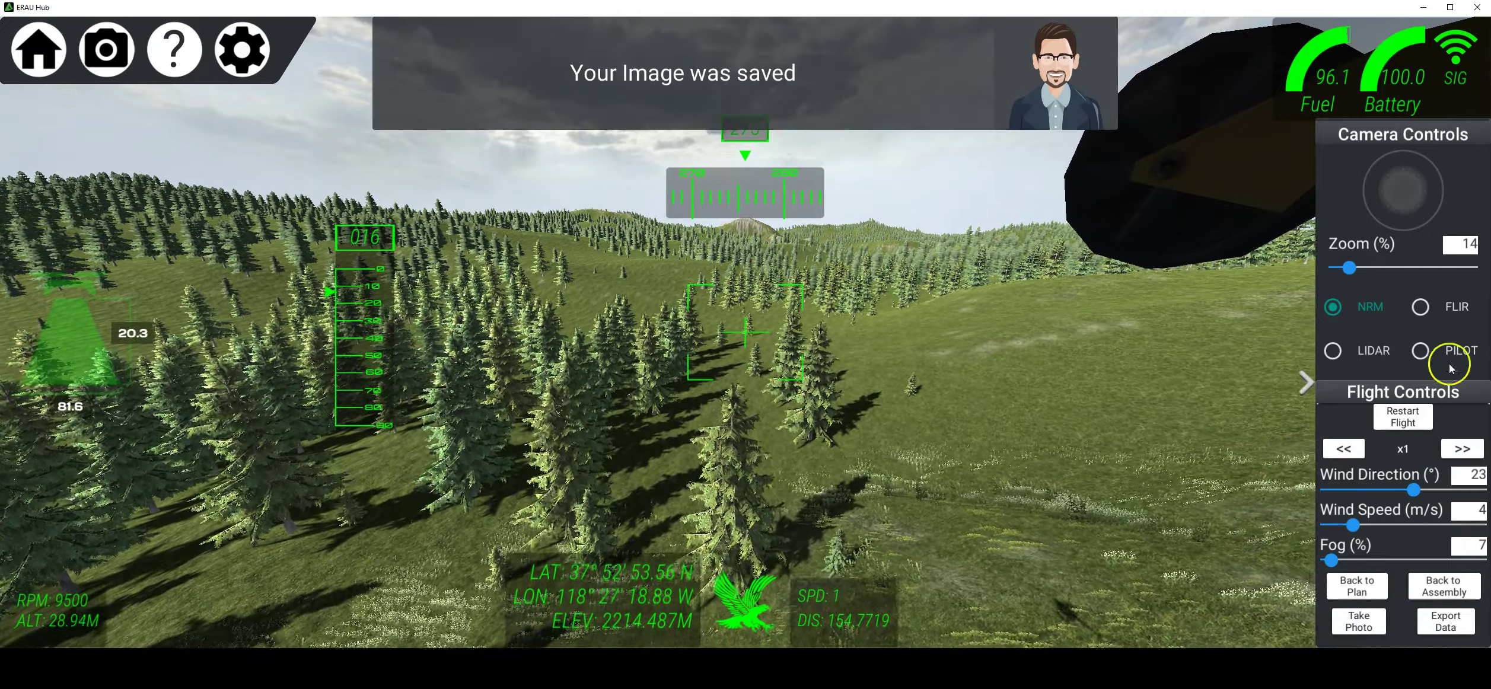
{"action": "left_click", "coordinate": [1420, 306]}
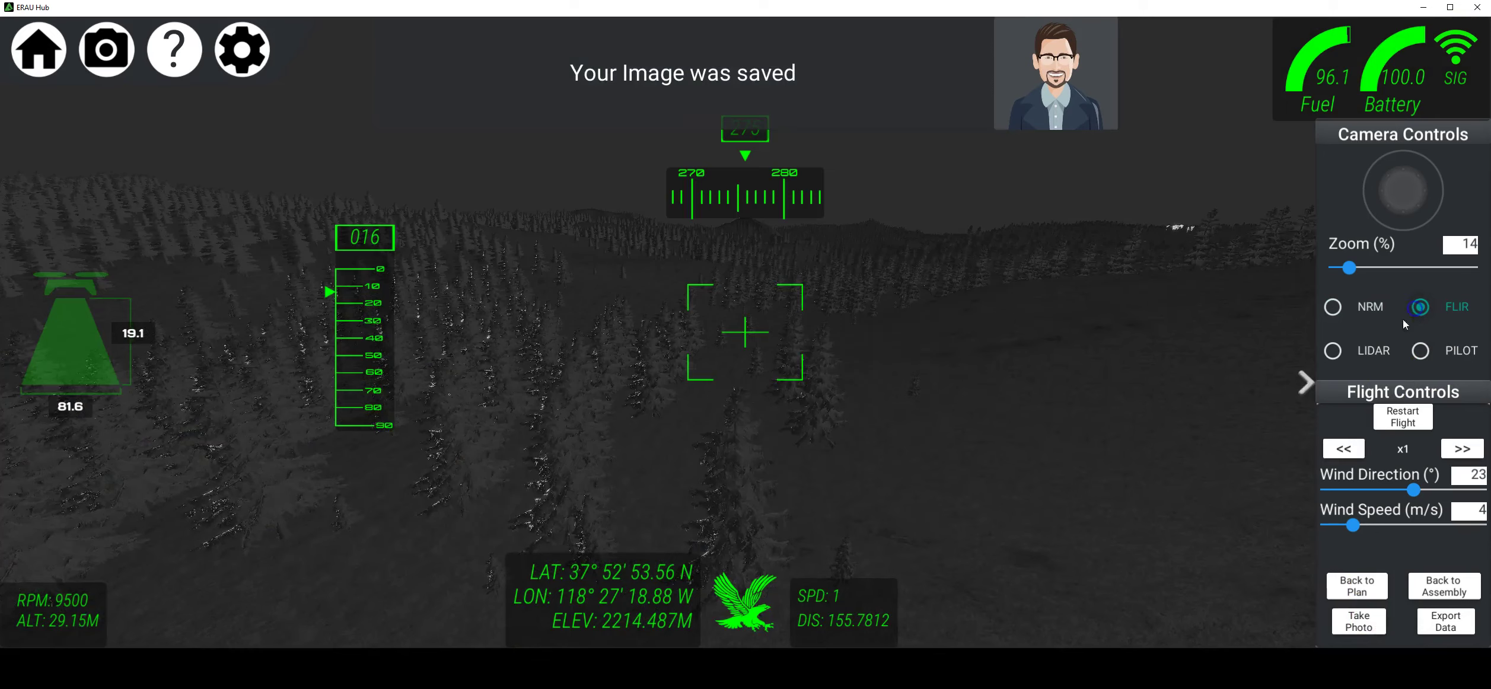
Switch the camera back to normal colour and pan the view toward the landing gear
{"action": "left_click", "coordinate": [1276, 360]}
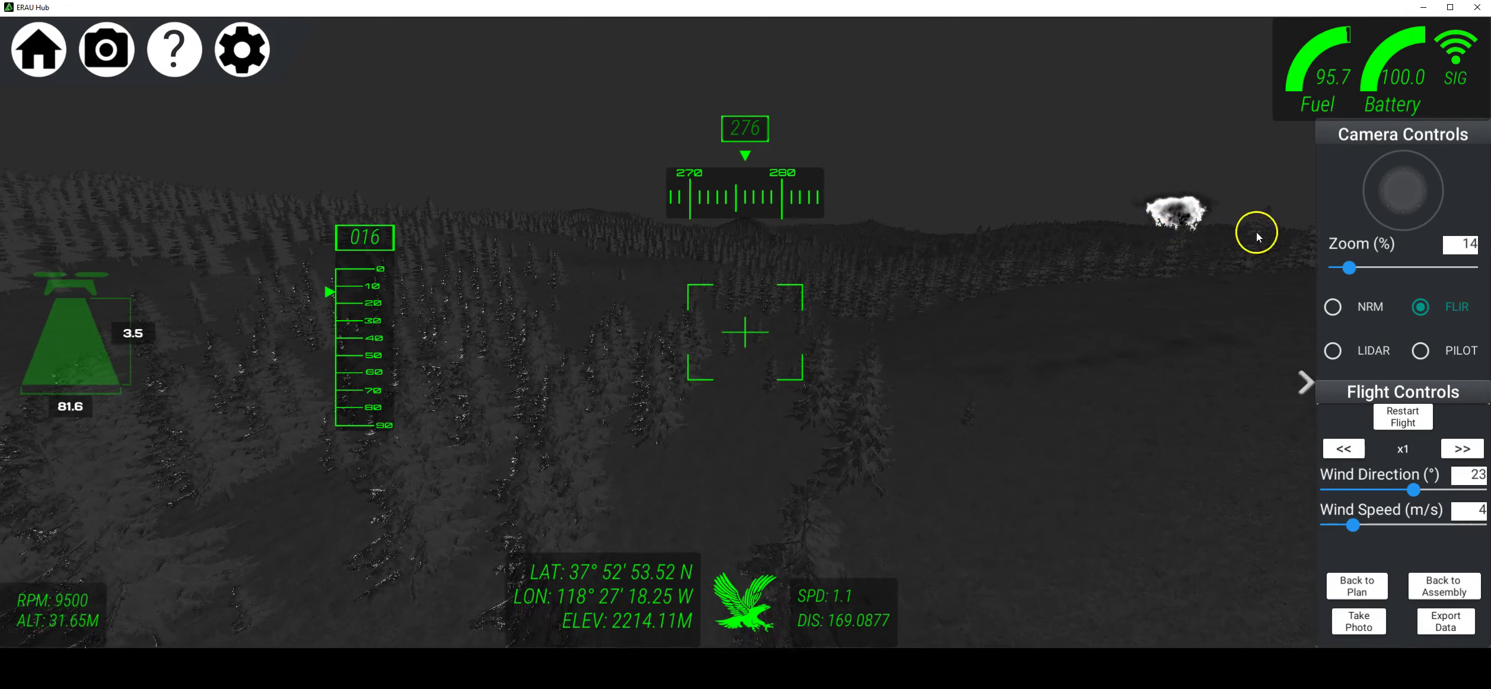
{"action": "left_click", "coordinate": [1338, 303]}
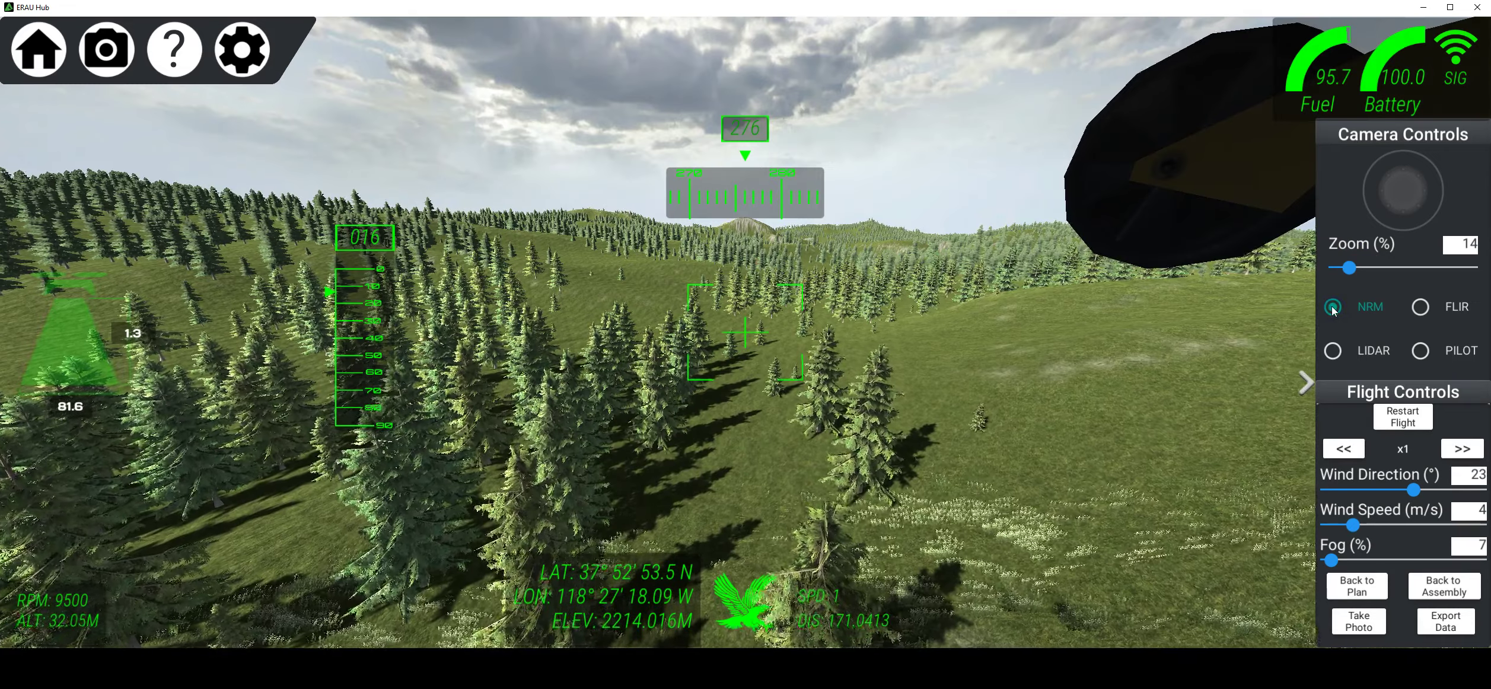
{"action": "left_click_drag", "start_coordinate": [1402, 191], "coordinate": [1403, 211]}
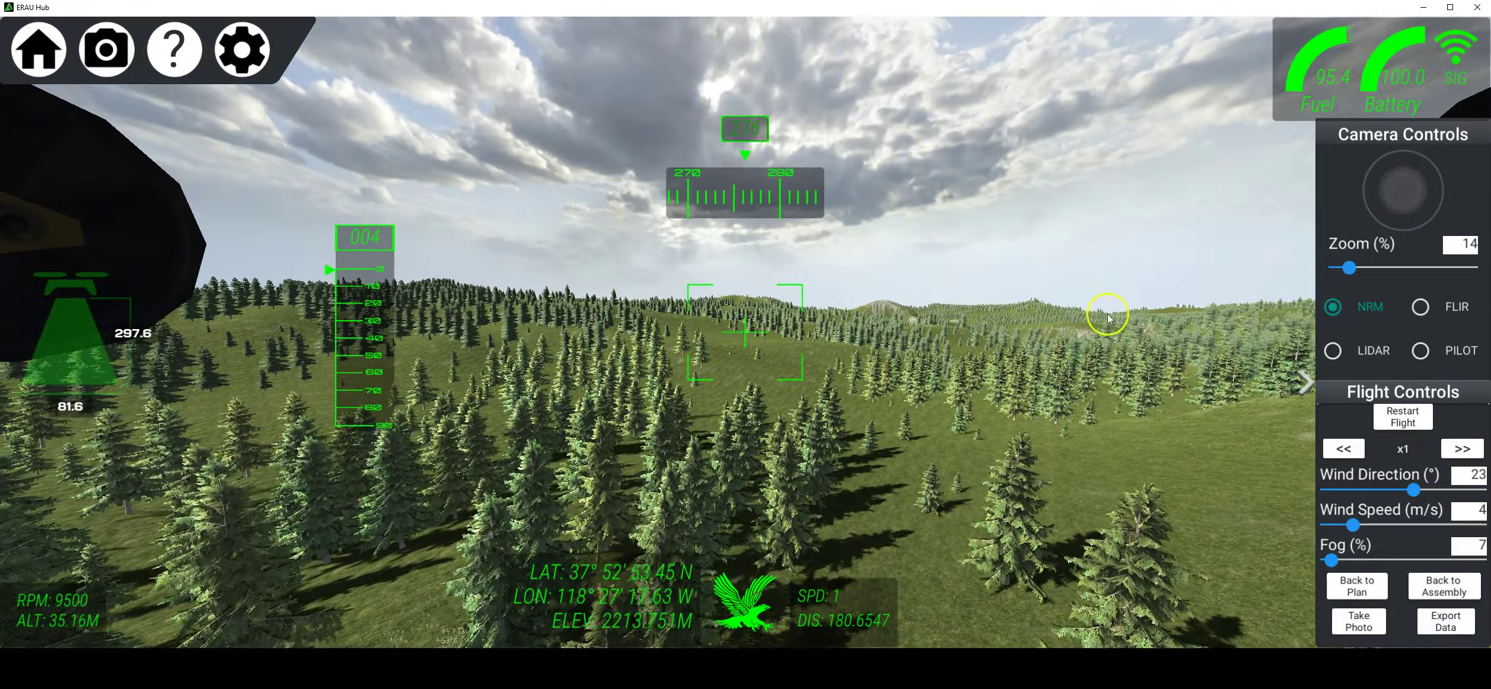
Switch to FLIR thermal and tilt the camera to pitch 090, looking at the ground
{"action": "left_click", "coordinate": [1420, 314]}
{"action": "left_click_drag", "start_coordinate": [1396, 214], "coordinate": [1372, 246]}
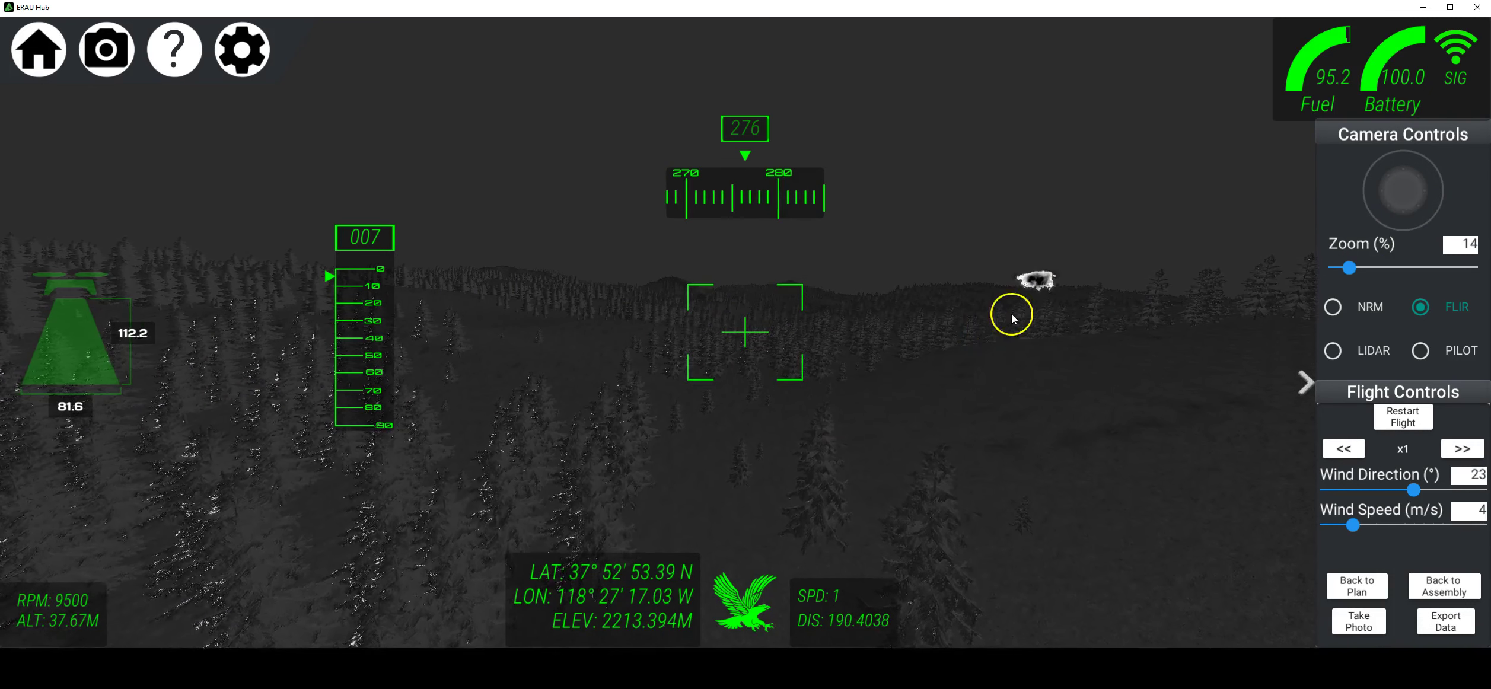
{"action": "left_click_drag", "start_coordinate": [1392, 200], "coordinate": [1373, 193]}
{"action": "left_click_drag", "start_coordinate": [1364, 193], "coordinate": [1399, 204]}
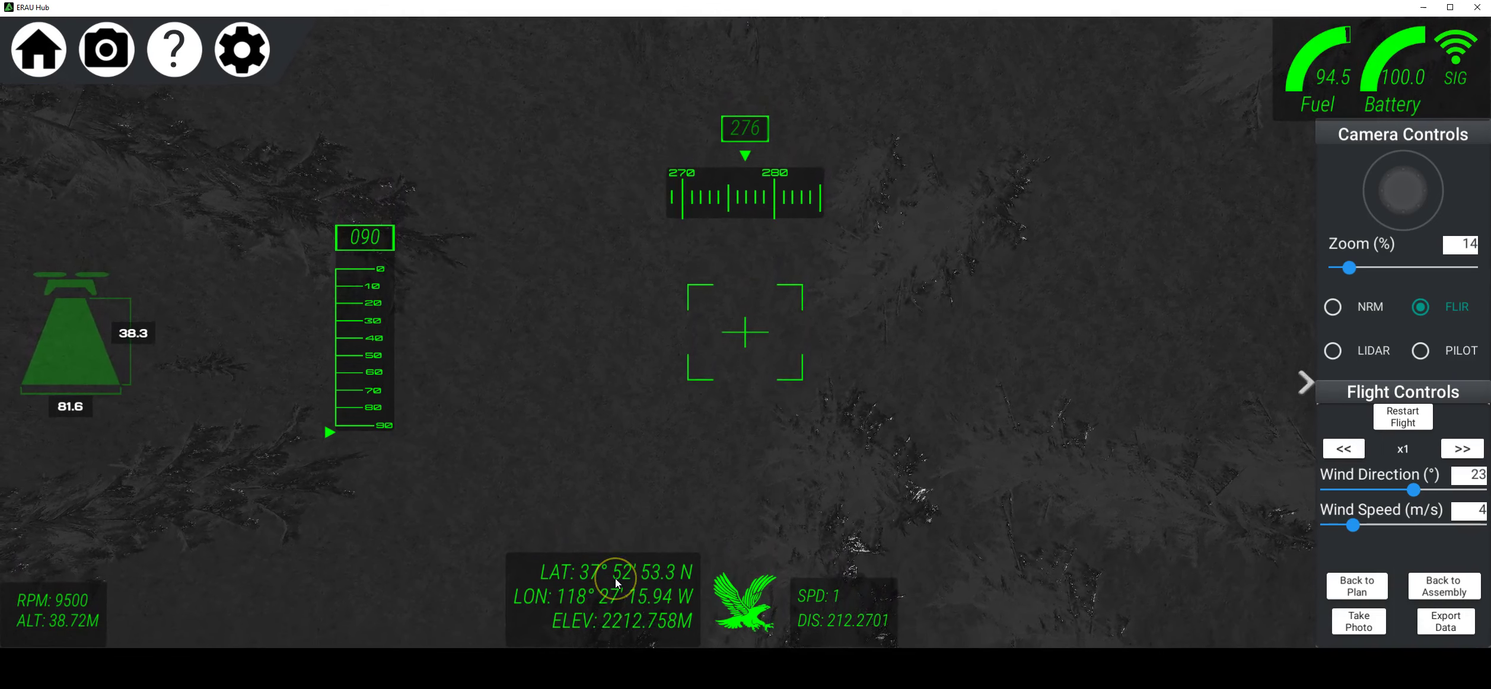
{"action": "left_click", "coordinate": [627, 579]}
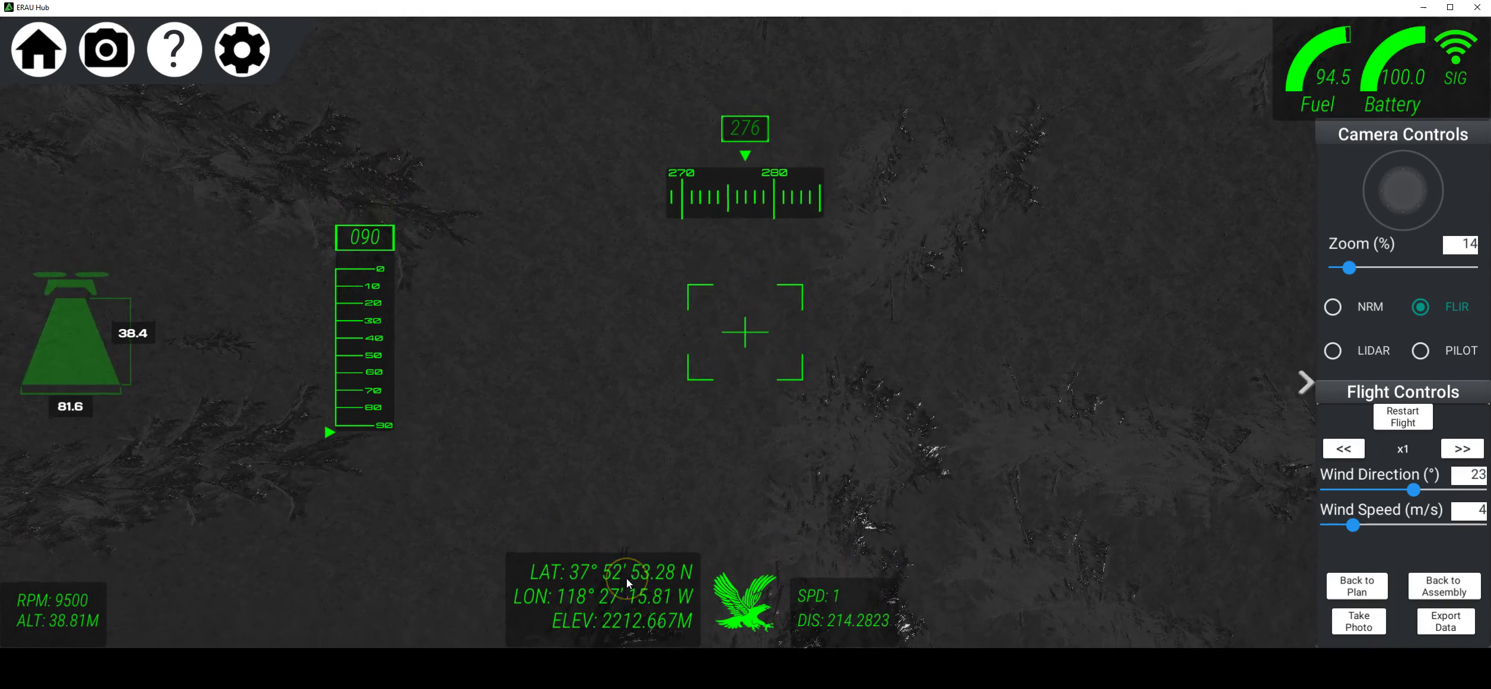
{"action": "left_click", "coordinate": [608, 579]}
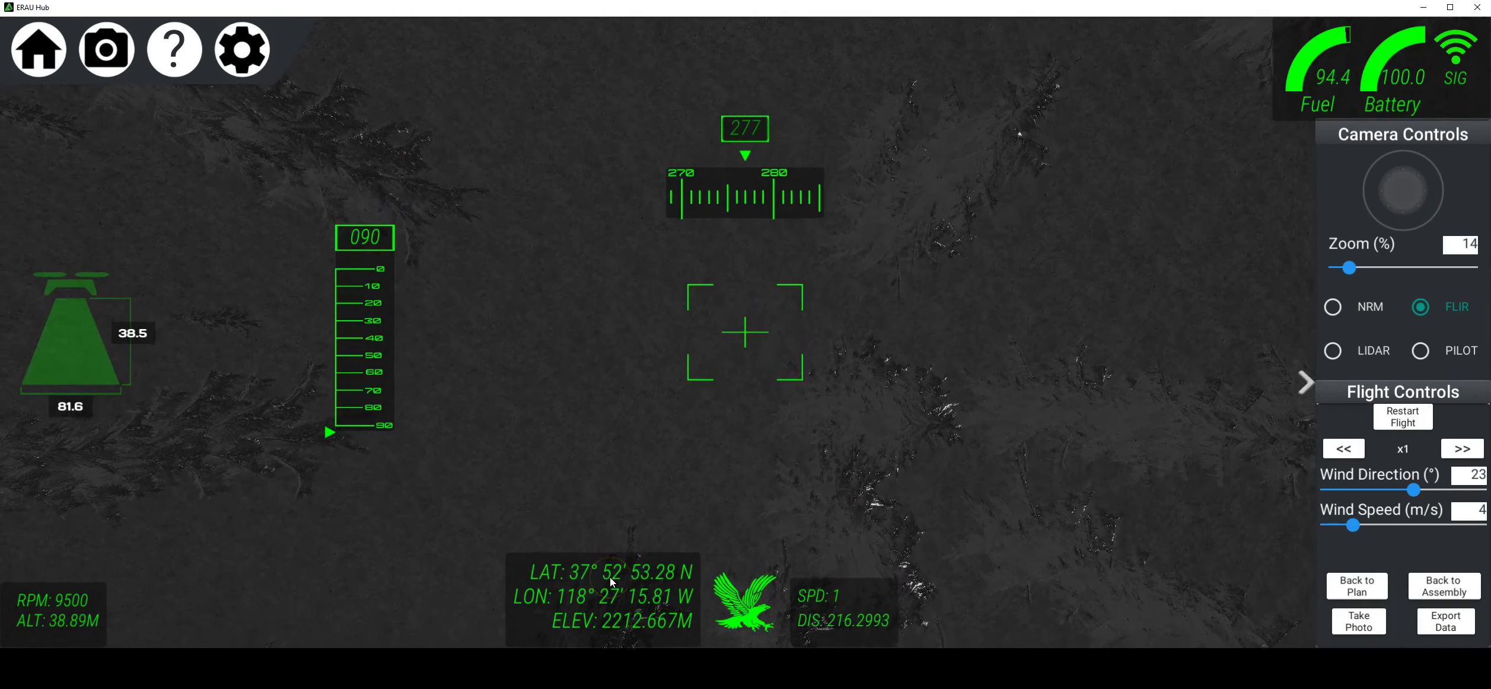
{"action": "left_click", "coordinate": [543, 584]}
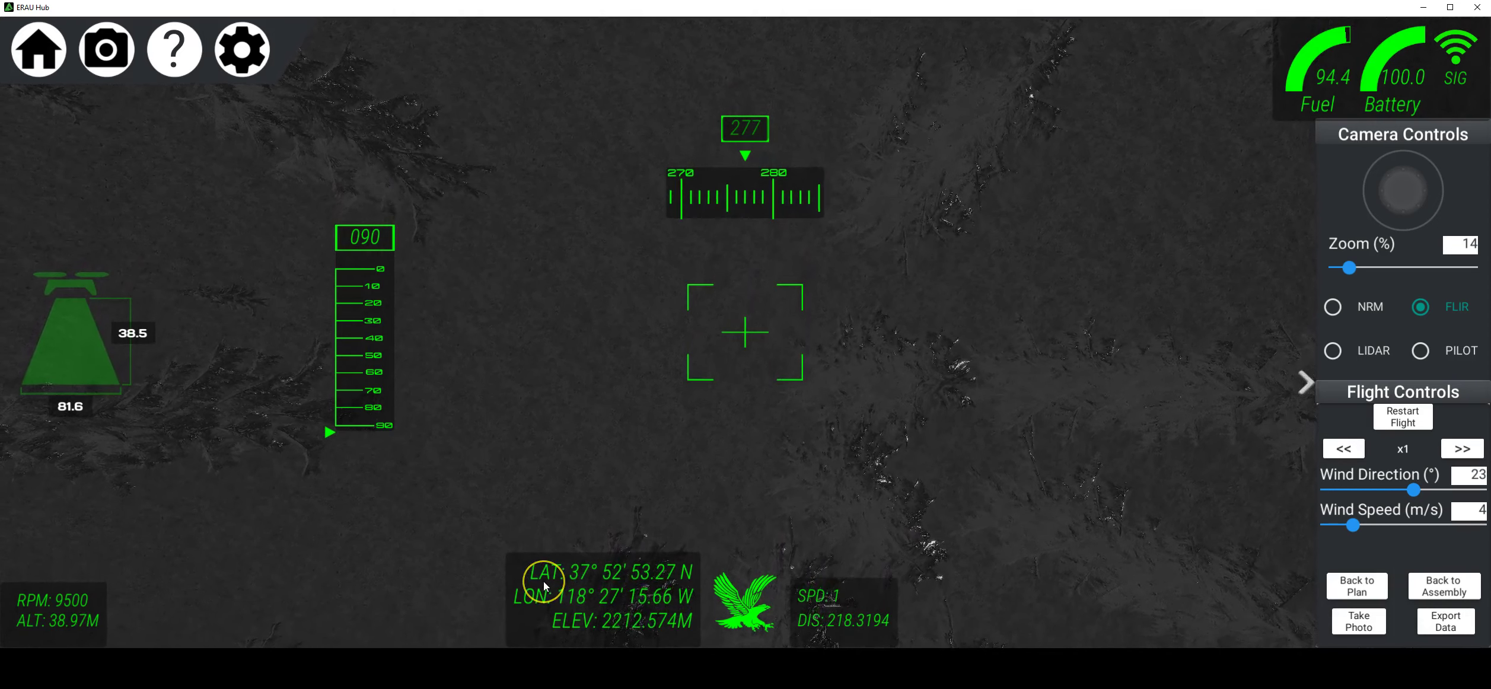
{"action": "left_click", "coordinate": [544, 605]}
{"action": "left_click_drag", "start_coordinate": [586, 626], "coordinate": [645, 517]}
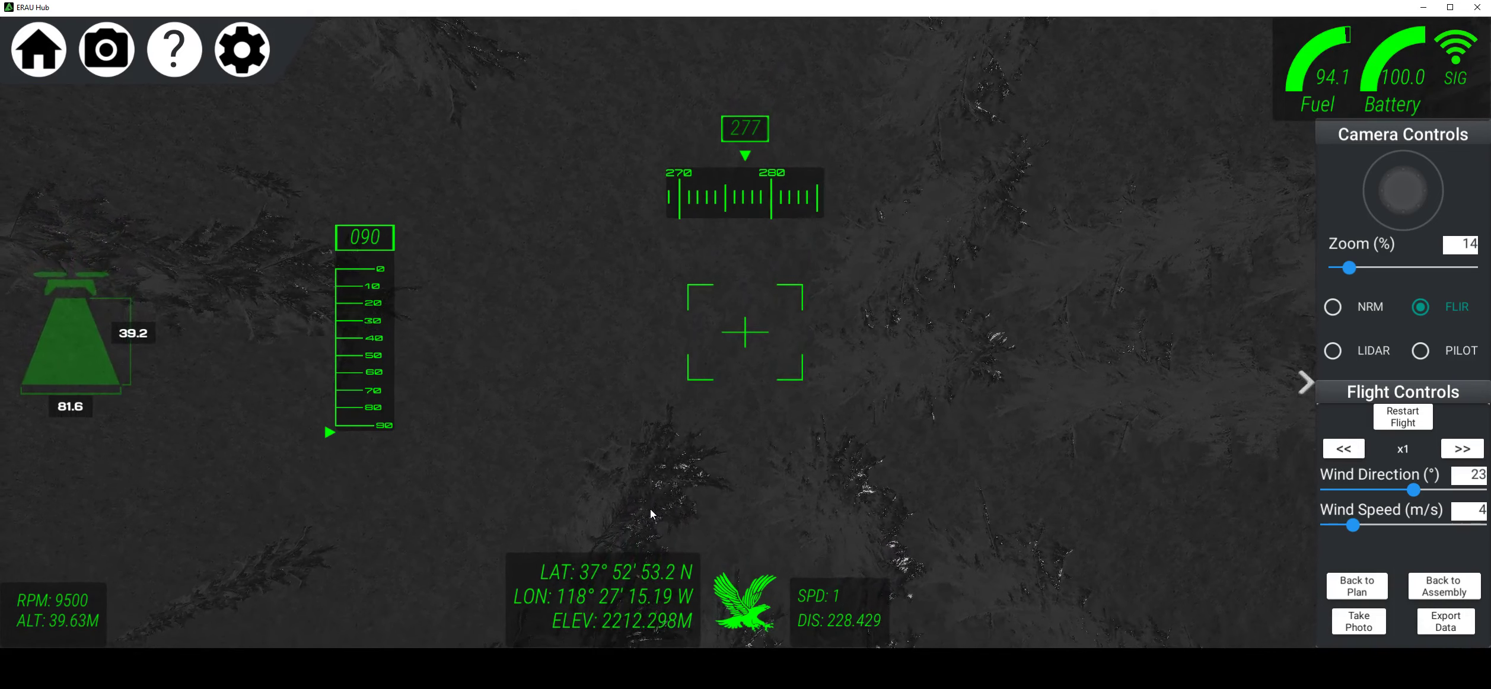
{"action": "left_click", "coordinate": [652, 514]}
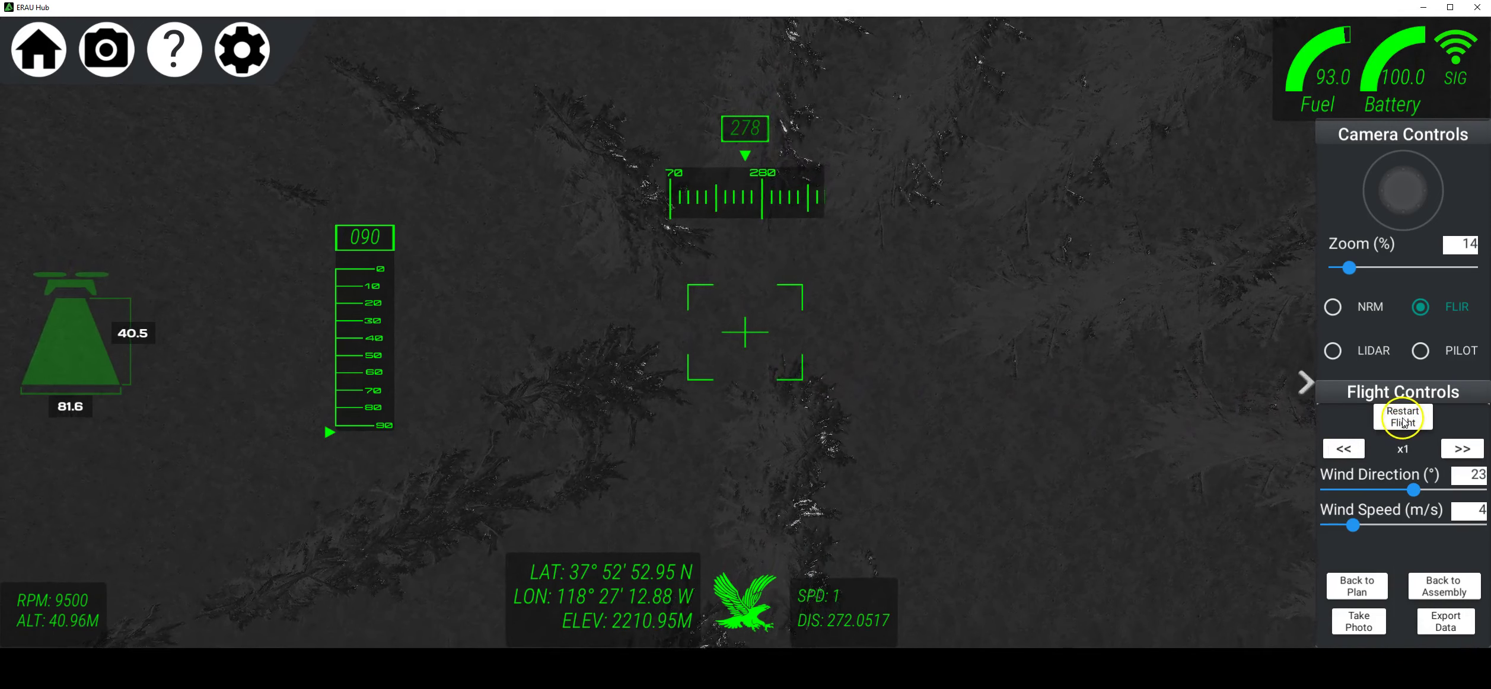
Raise the waypoint plan's speed to 56 m/s and altitude to 50 m
{"action": "left_click", "coordinate": [1358, 591]}
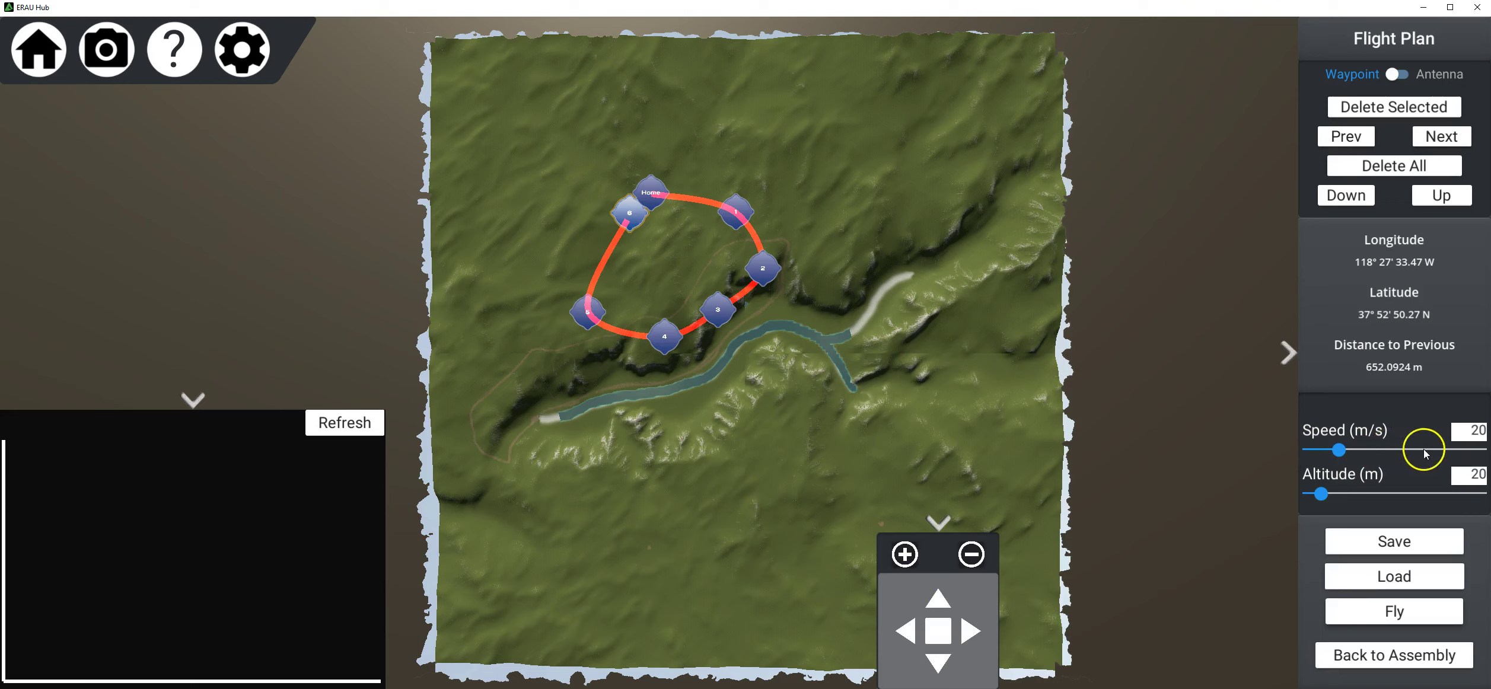
{"action": "left_click_drag", "start_coordinate": [1346, 454], "coordinate": [1412, 467]}
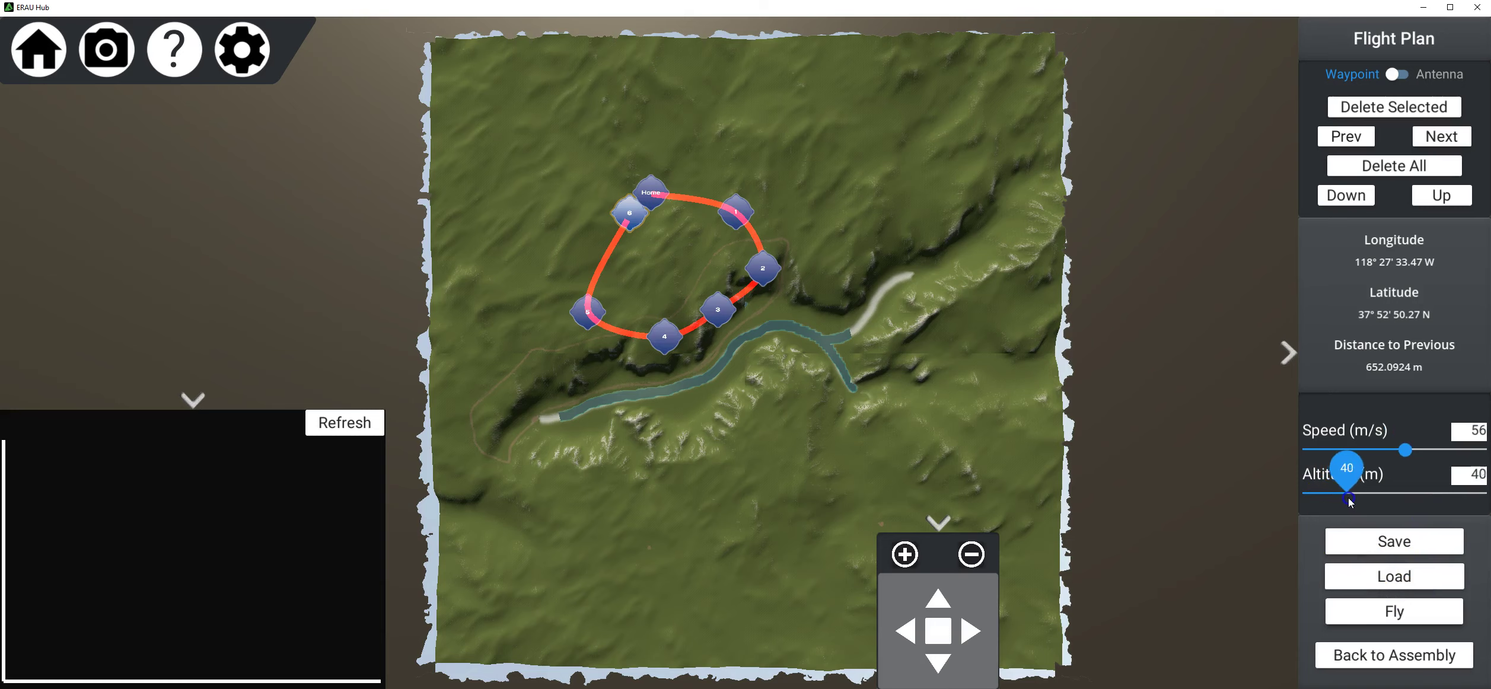
{"action": "left_click_drag", "start_coordinate": [1351, 500], "coordinate": [1363, 501]}
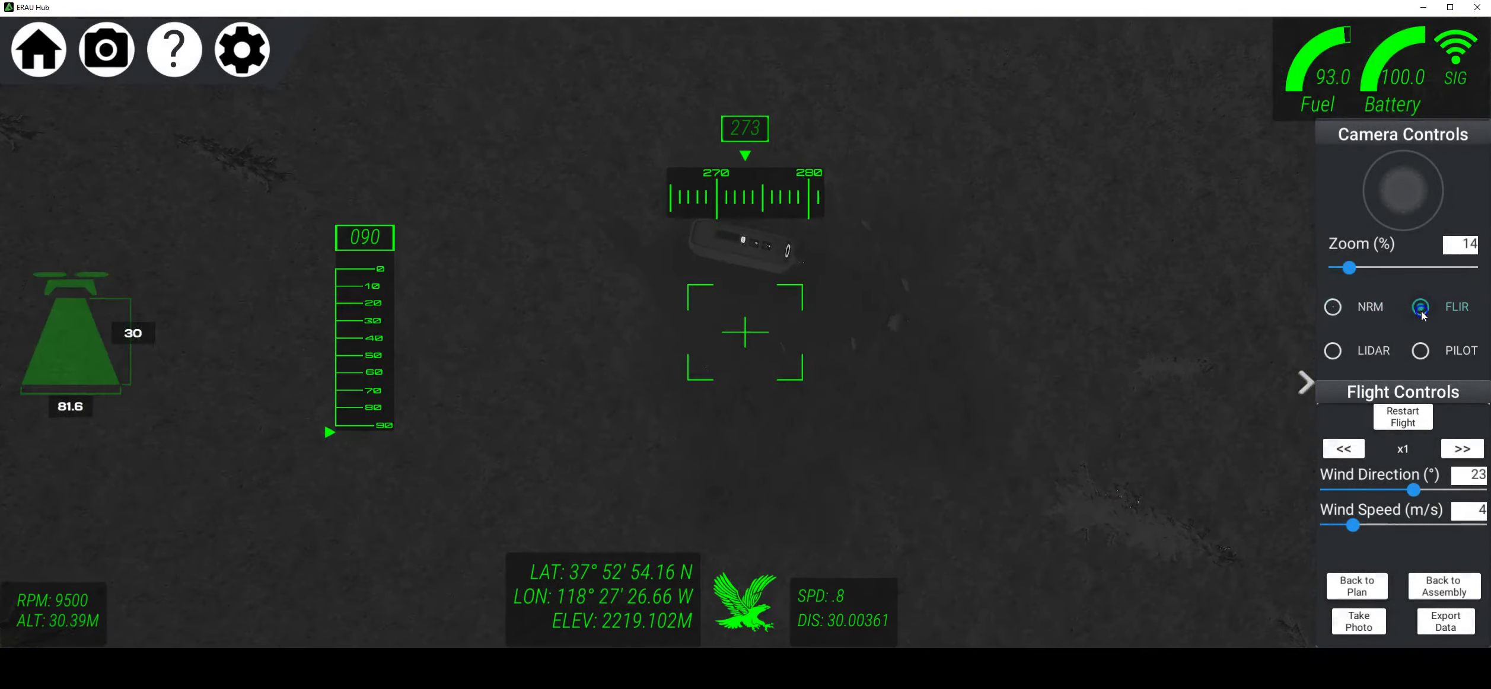
Switch to FLIR thermal and pan the view to follow the Gannet over the forest
{"action": "left_click", "coordinate": [1420, 307]}
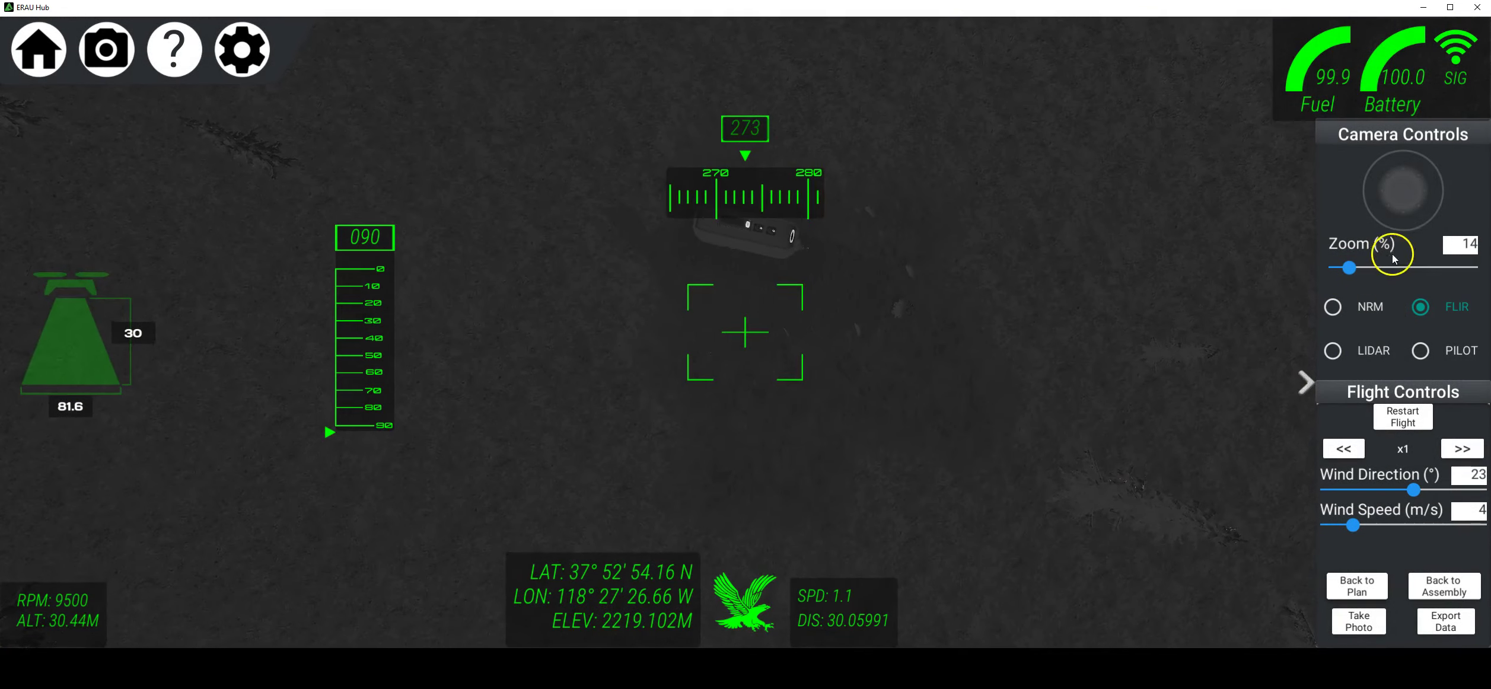
{"action": "mouse_move", "coordinate": [1408, 207]}
{"action": "left_mouse_down"}
{"action": "mouse_move", "coordinate": [1431, 191]}
{"action": "mouse_move", "coordinate": [1430, 207]}
{"action": "mouse_move", "coordinate": [1408, 175]}
{"action": "mouse_move", "coordinate": [1411, 244]}
{"action": "mouse_move", "coordinate": [1384, 219]}
{"action": "left_mouse_up"}
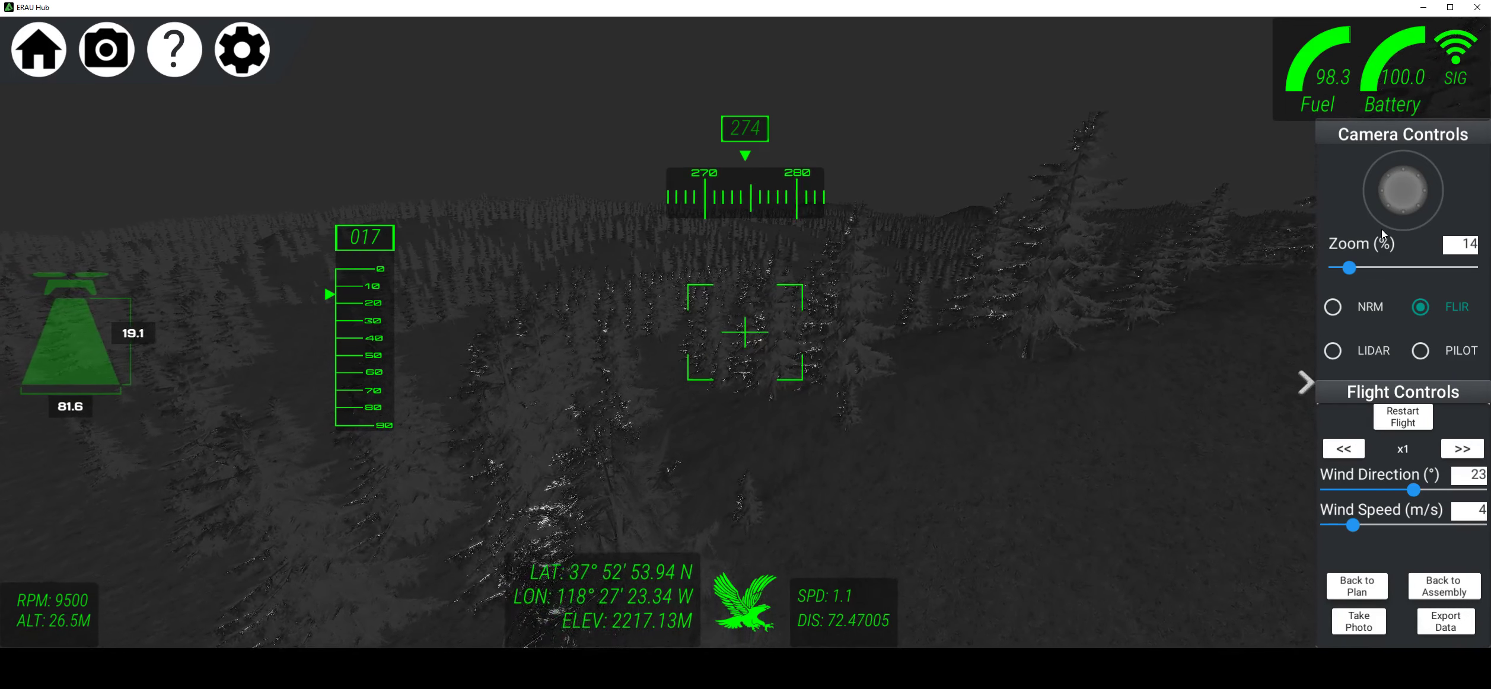
{"action": "left_click", "coordinate": [1222, 339]}
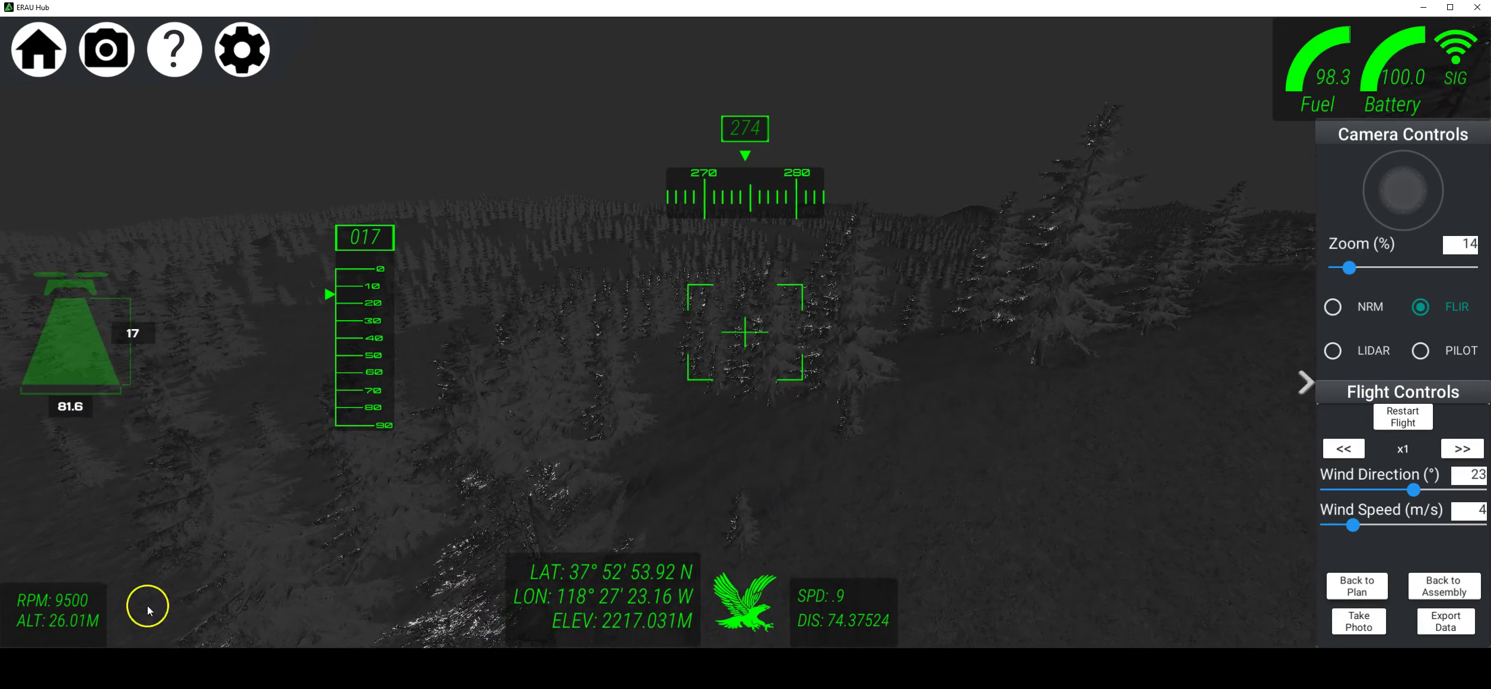